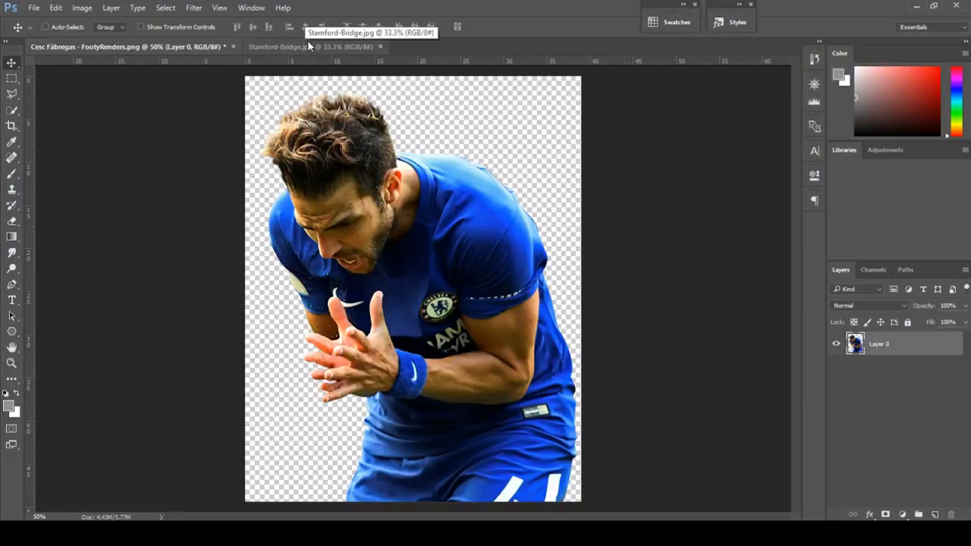
# - Drag the player cutout into Stamford-Bridge.jpg, unlock the background as Layer 0, and shift it down
pyautogui.click(288, 47)
pyautogui.click(193, 46)
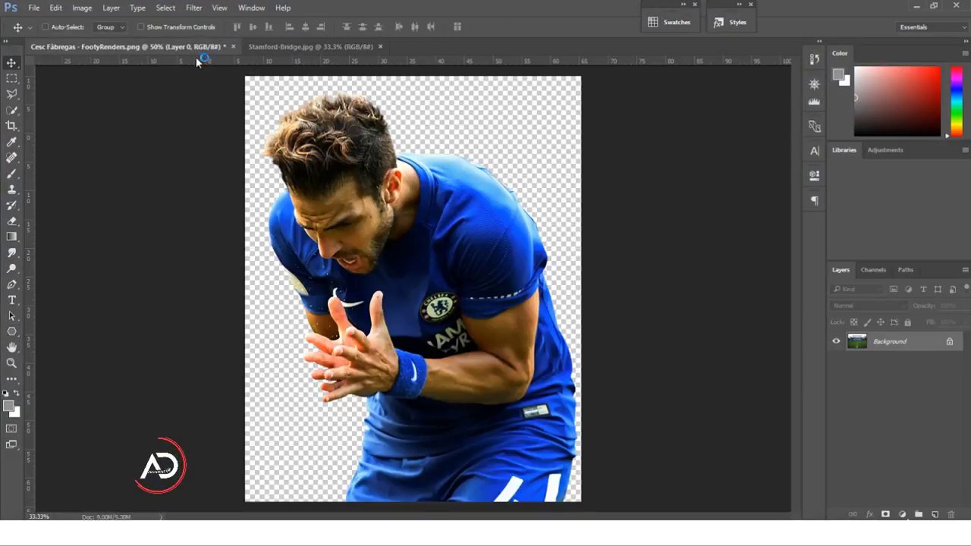
pyautogui.moveTo(355, 191)
pyautogui.mouseDown()
pyautogui.moveTo(374, 190)
pyautogui.moveTo(430, 287)
pyautogui.moveTo(432, 275)
pyautogui.mouseUp()
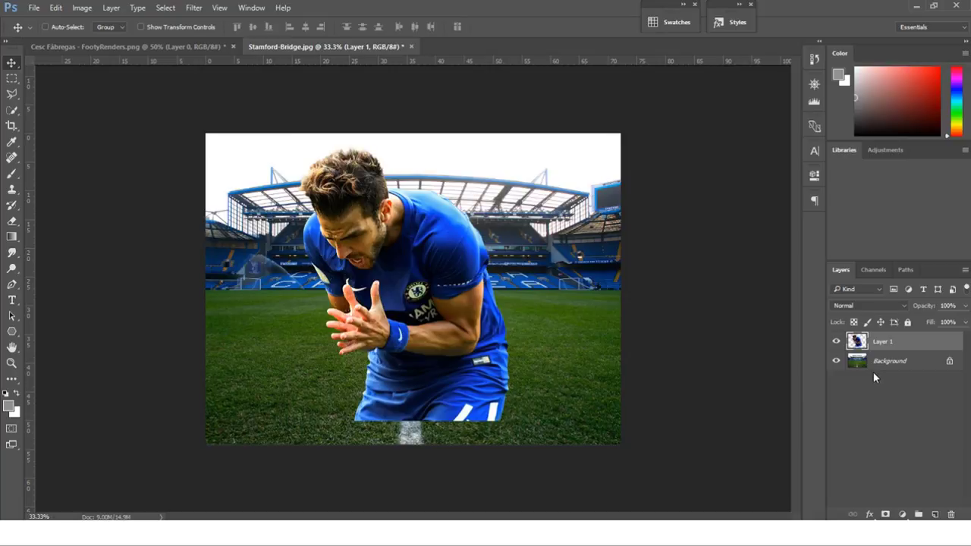
pyautogui.click(949, 361)
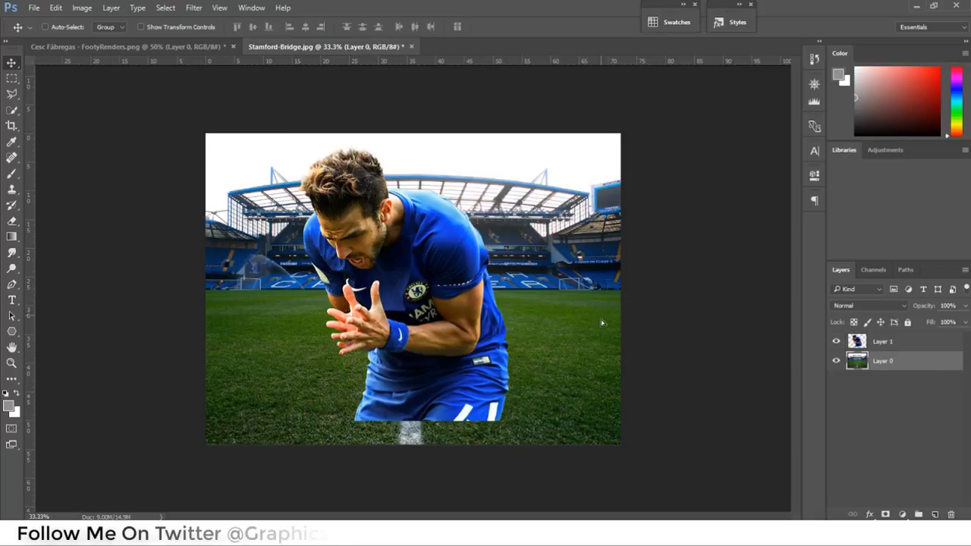
pyautogui.moveTo(602, 323)
pyautogui.mouseDown()
pyautogui.moveTo(602, 392)
pyautogui.moveTo(592, 386)
pyautogui.mouseUp()
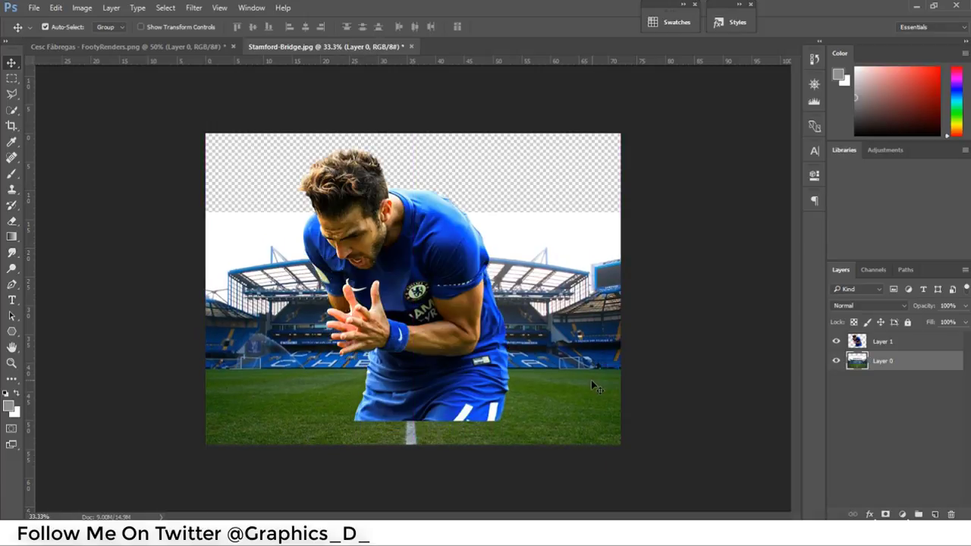
# - Perspective-transform the stadium layer so its top edge widens outward
pyautogui.hotkey('ctrl', 't')
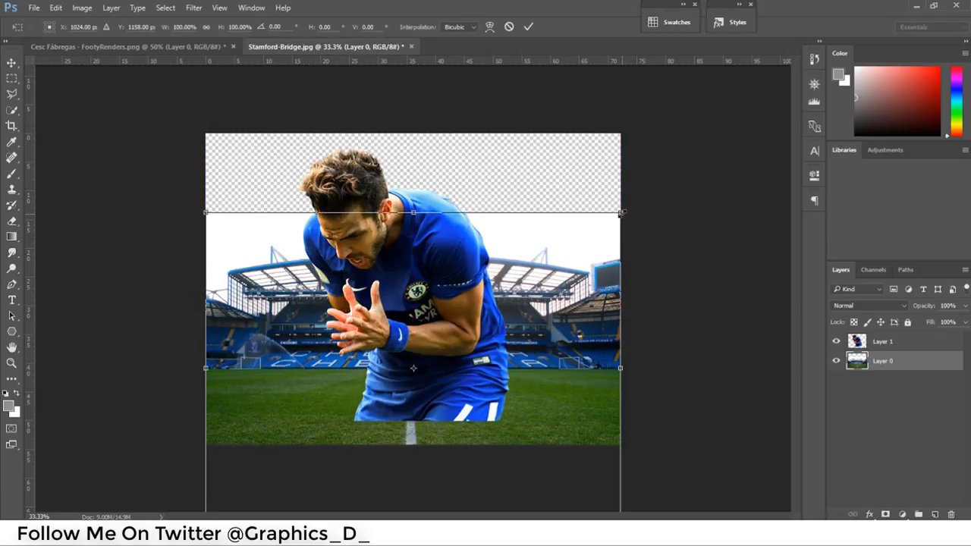
pyautogui.rightClick(593, 228)
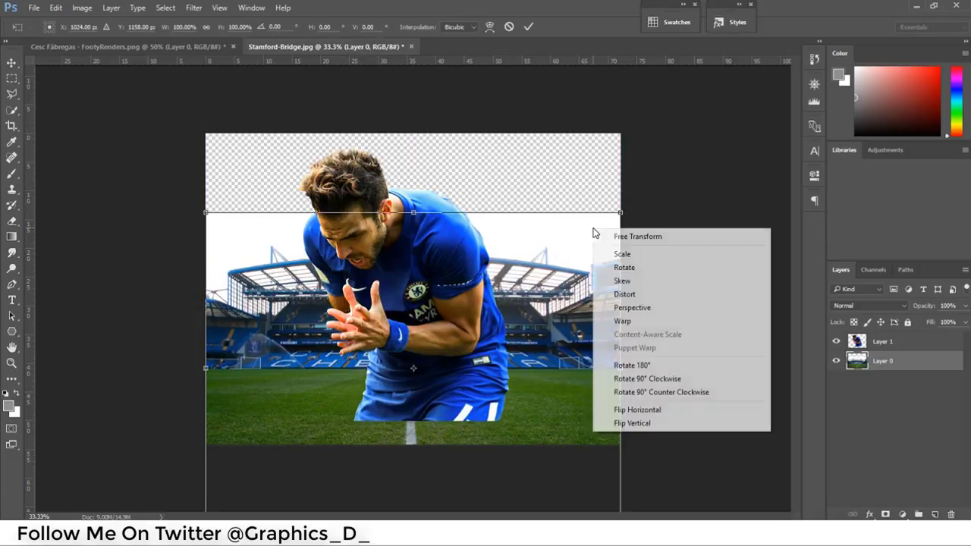
pyautogui.click(627, 308)
pyautogui.moveTo(620, 213); pyautogui.dragTo(655, 215)
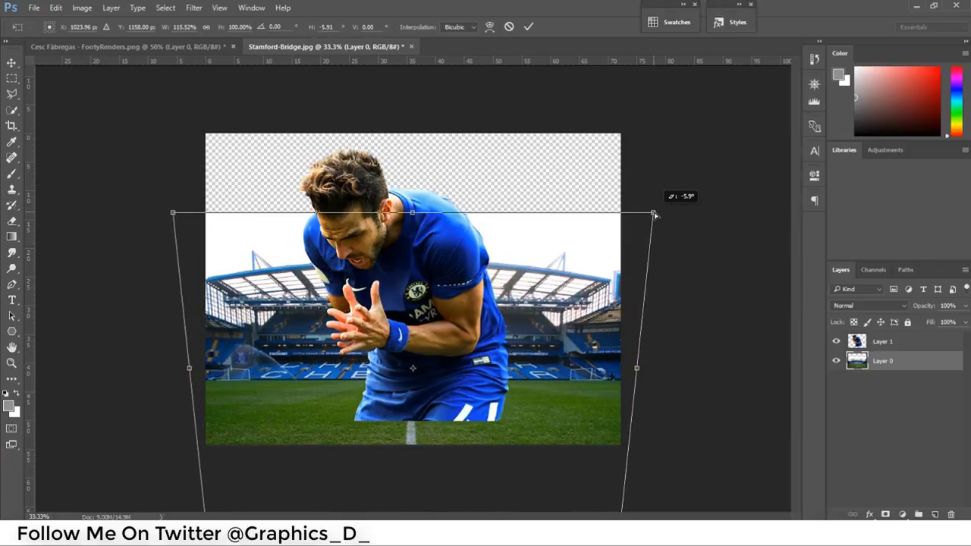
pyautogui.moveTo(603, 265); pyautogui.dragTo(601, 266)
pyautogui.press('Return')
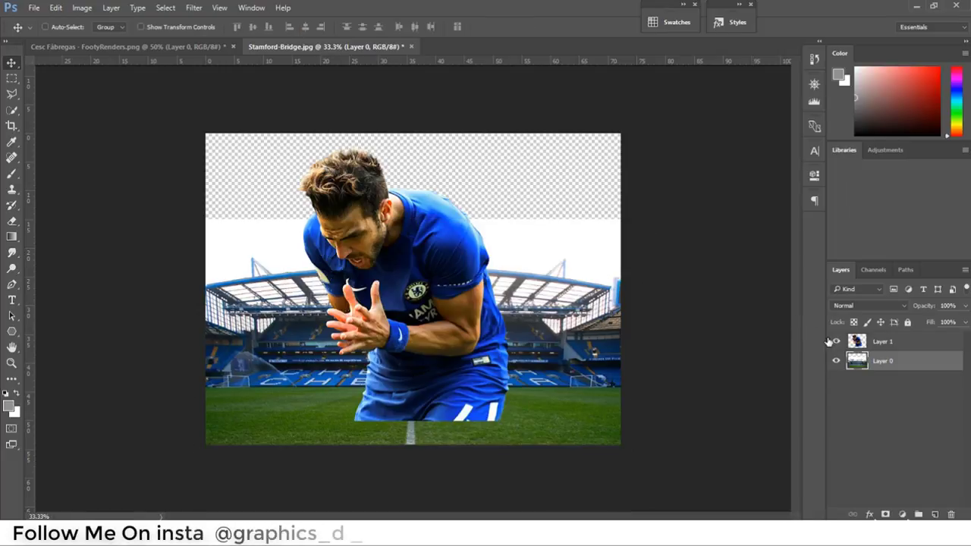
# - Reposition the player cutout and move the placed clouds_48 image up over the sky
pyautogui.click(882, 342)
pyautogui.moveTo(491, 309); pyautogui.dragTo(494, 332)
pyautogui.scroll(1, 461, 332)
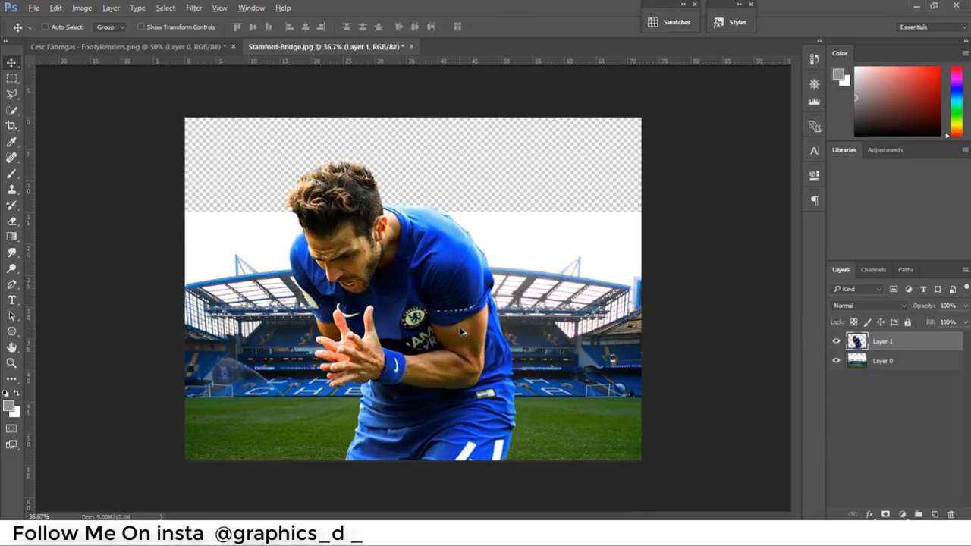
pyautogui.moveTo(439, 400); pyautogui.dragTo(440, 380)
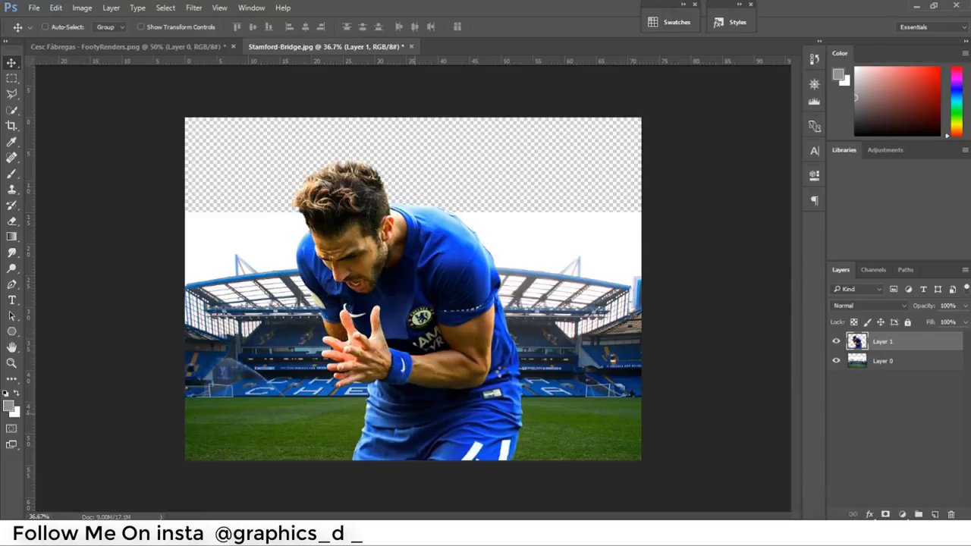
pyautogui.moveTo(576, 394); pyautogui.dragTo(549, 342)
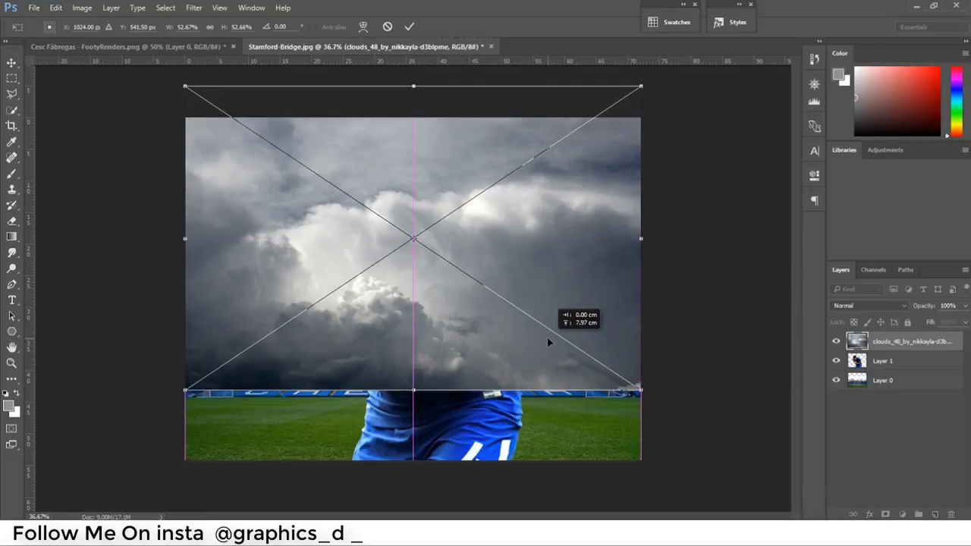
# - Commit the clouds, duplicate them below the player layer, and add a layer mask
pyautogui.press('Return')
pyautogui.moveTo(911, 342); pyautogui.dragTo(935, 514)
pyautogui.moveTo(911, 341); pyautogui.dragTo(904, 411)
pyautogui.moveTo(879, 342); pyautogui.dragTo(877, 365)
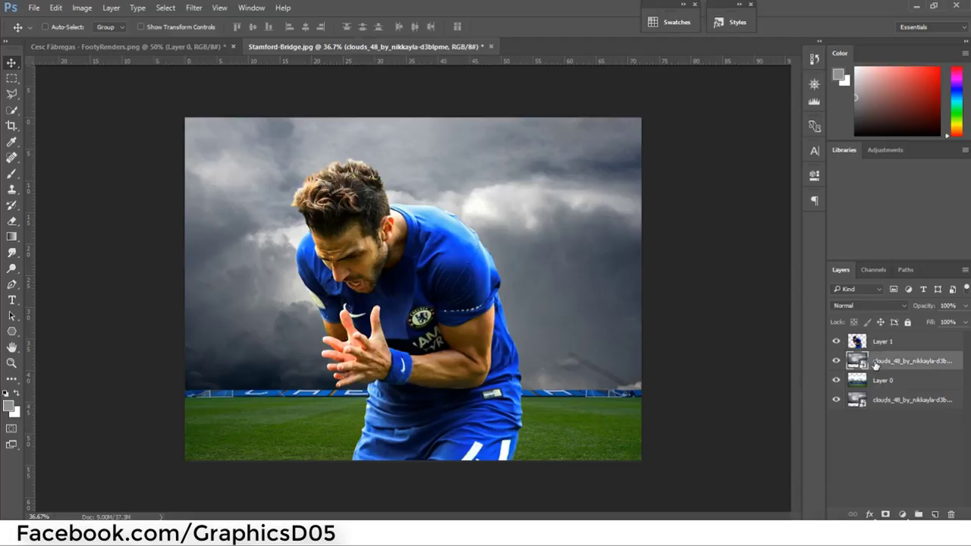
pyautogui.click(886, 515)
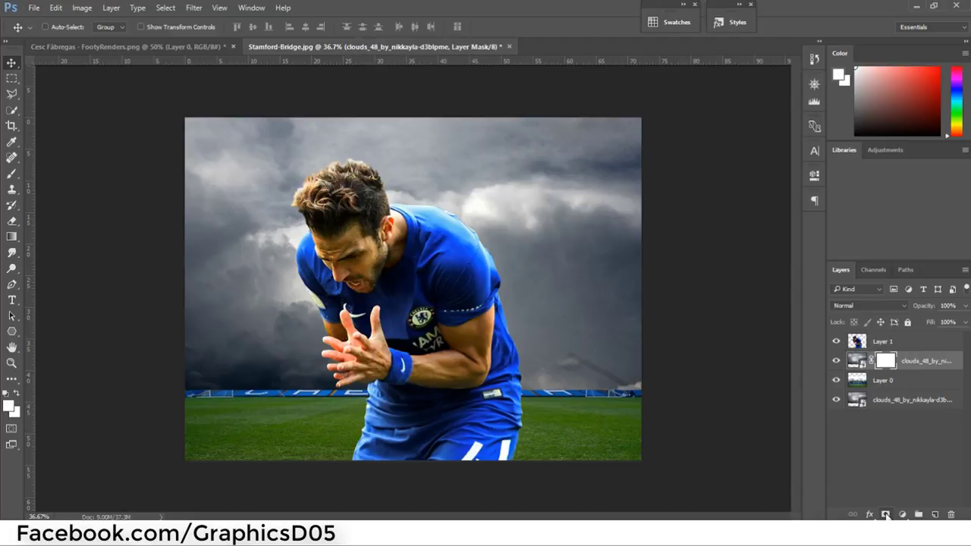
# - Paint black with a large cloud brush to reveal the stadium stands behind the player and on the right
pyautogui.click(11, 174)
pyautogui.rightClick(298, 203)
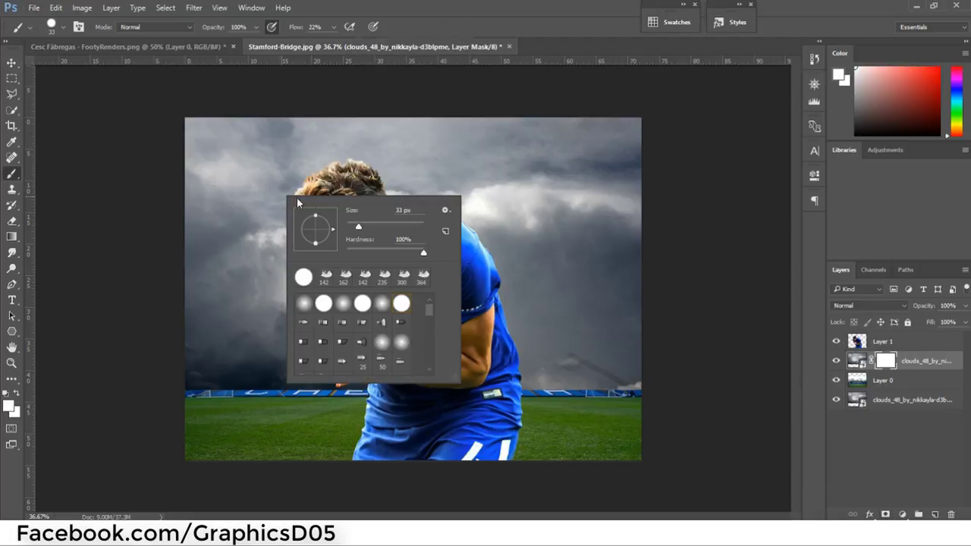
pyautogui.moveTo(429, 310); pyautogui.dragTo(433, 343)
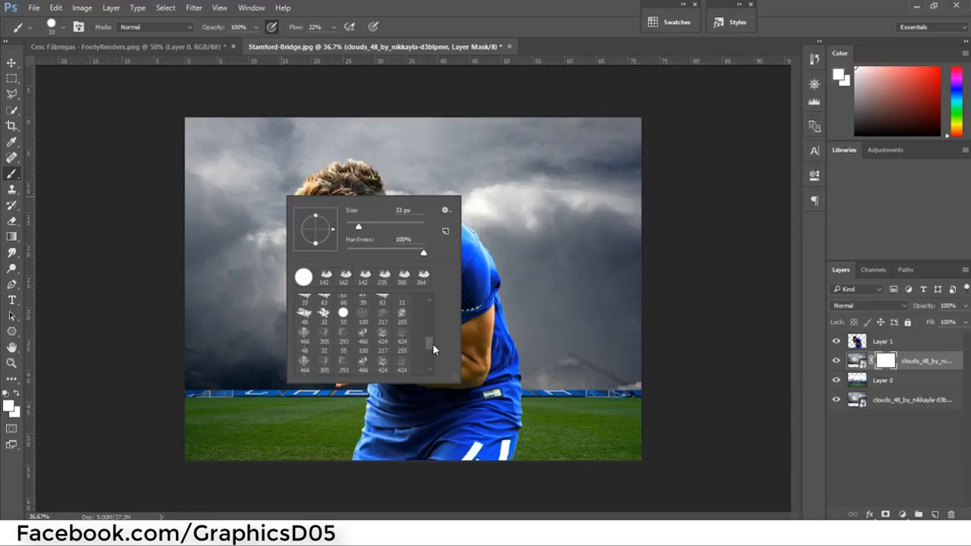
pyautogui.keyDown('alt'); pyautogui.rightClick(212, 273); pyautogui.keyUp('alt')
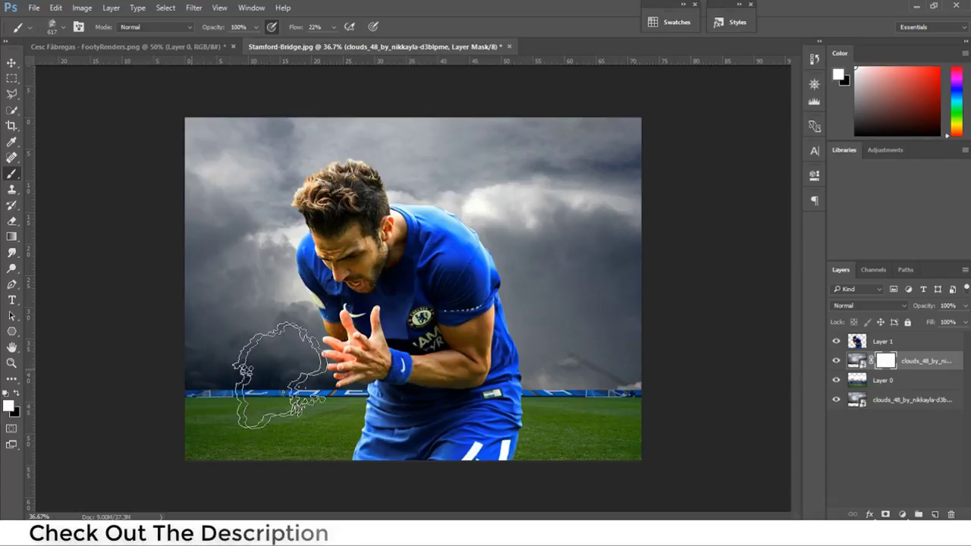
pyautogui.press('x')
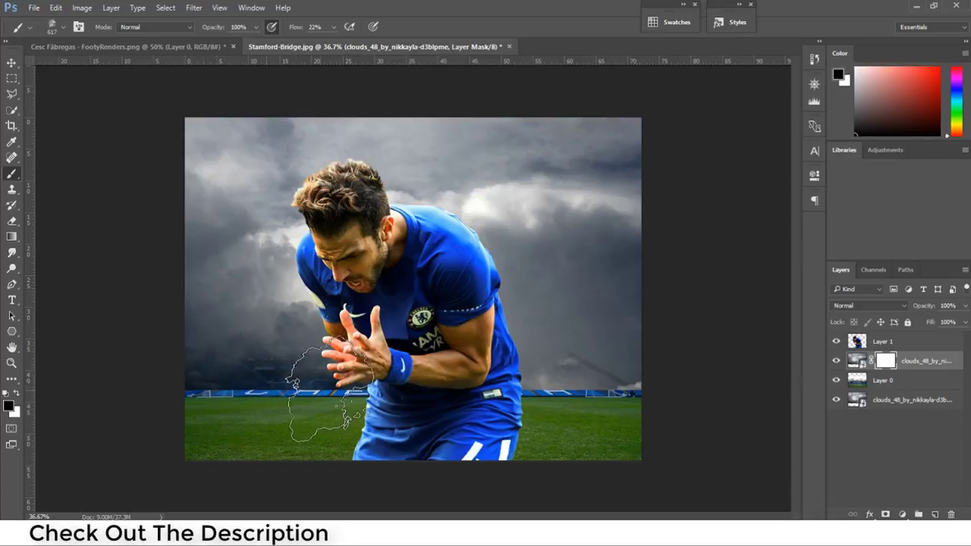
pyautogui.moveTo(319, 365)
pyautogui.mouseDown()
pyautogui.moveTo(254, 357)
pyautogui.moveTo(372, 360)
pyautogui.mouseUp()
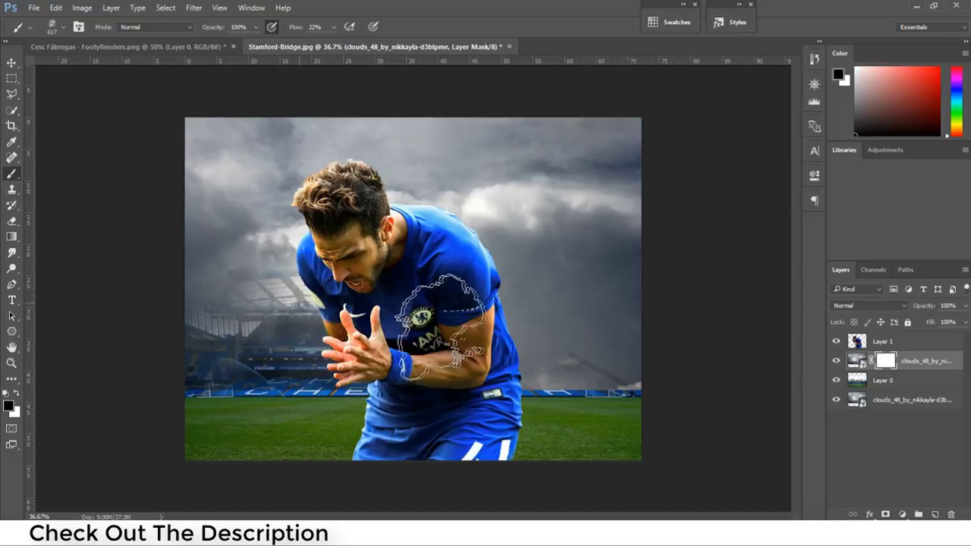
pyautogui.moveTo(532, 356)
pyautogui.mouseDown()
pyautogui.moveTo(482, 355)
pyautogui.moveTo(576, 269)
pyautogui.mouseUp()
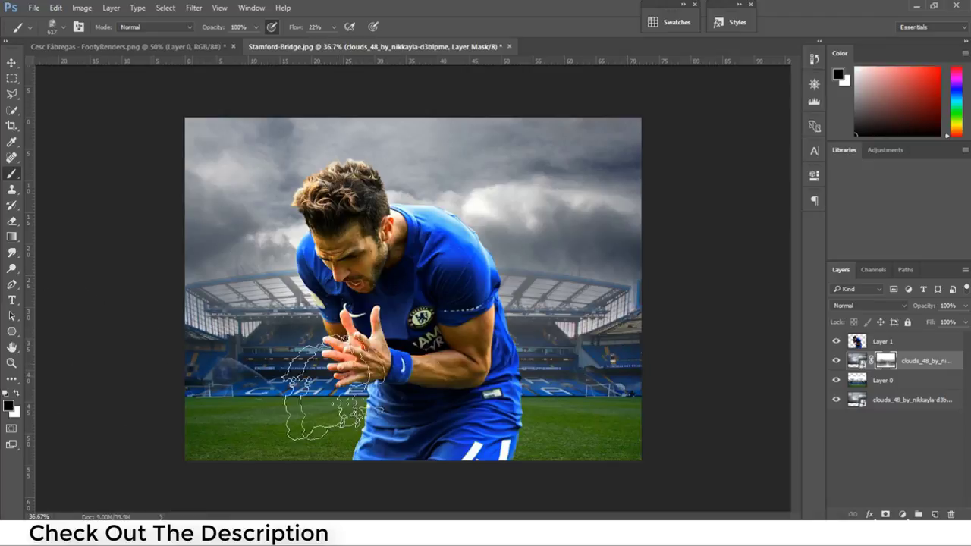
# - Isolate Layer 0 and mask out its white sky using Color Range
pyautogui.click(836, 360)
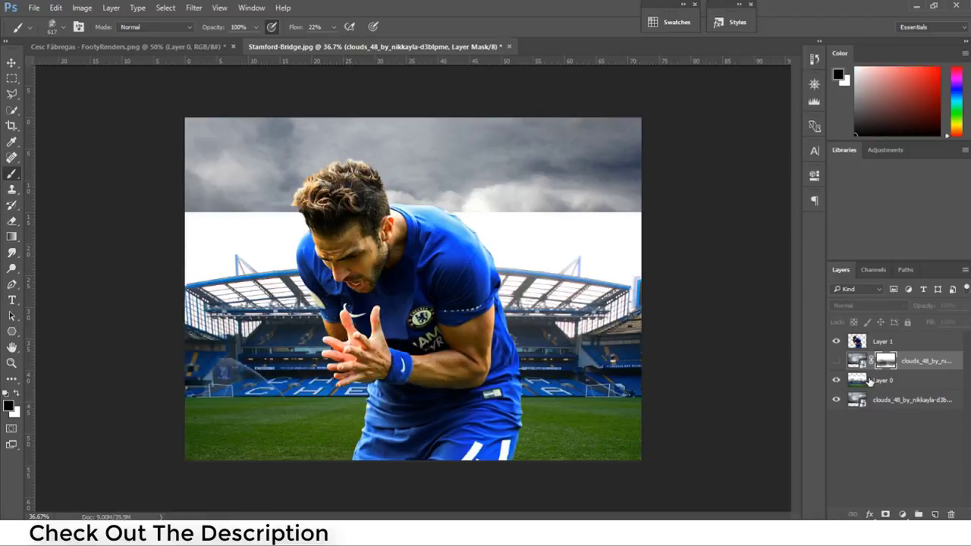
pyautogui.click(882, 380)
pyautogui.click(837, 400)
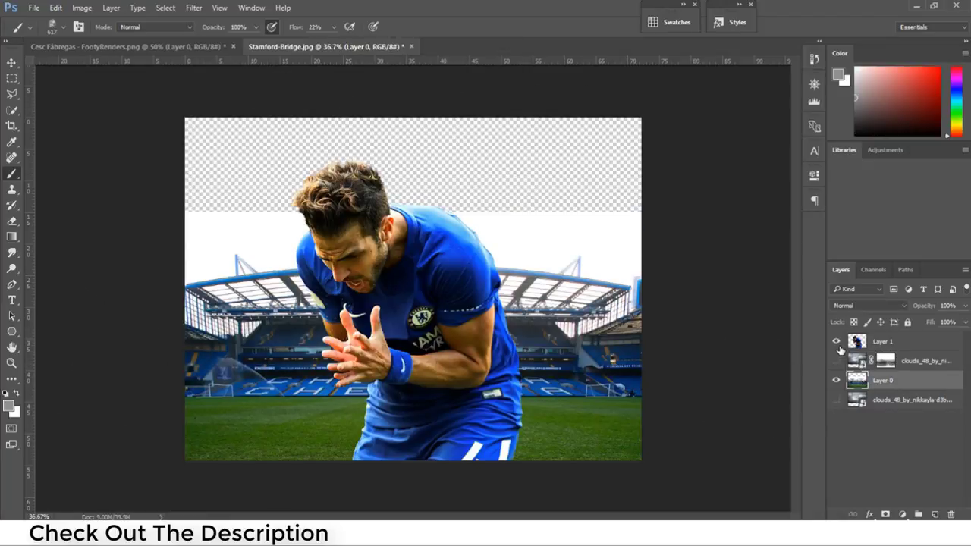
pyautogui.click(836, 341)
pyautogui.click(167, 8)
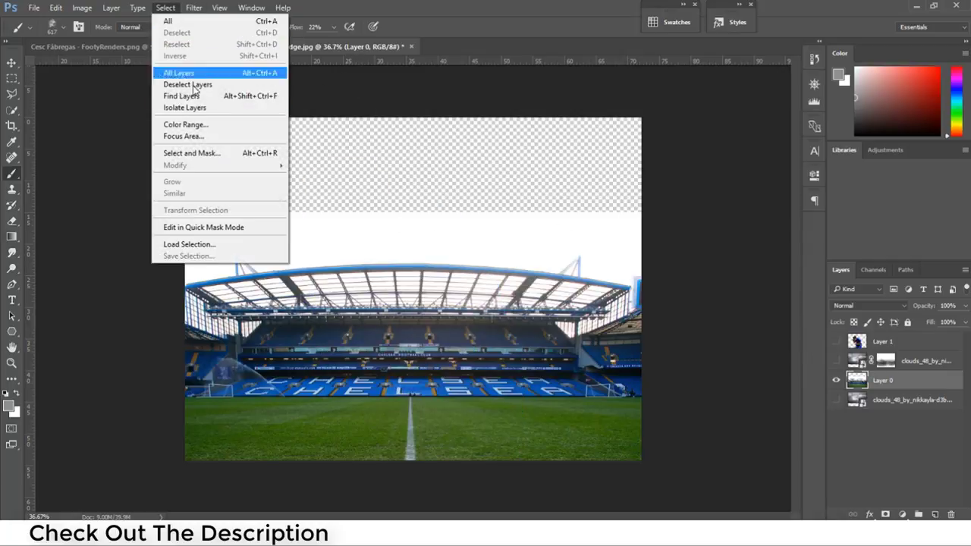
pyautogui.click(191, 124)
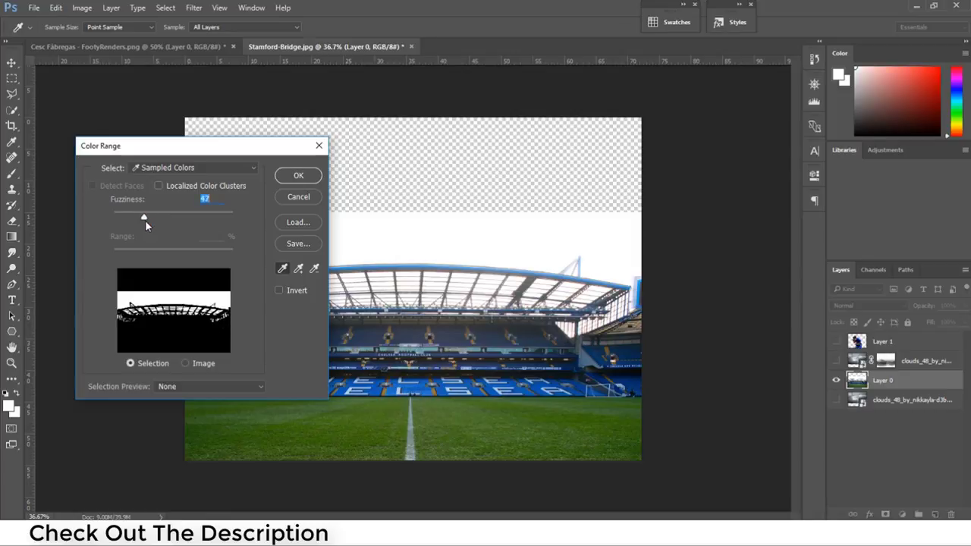
pyautogui.click(298, 175)
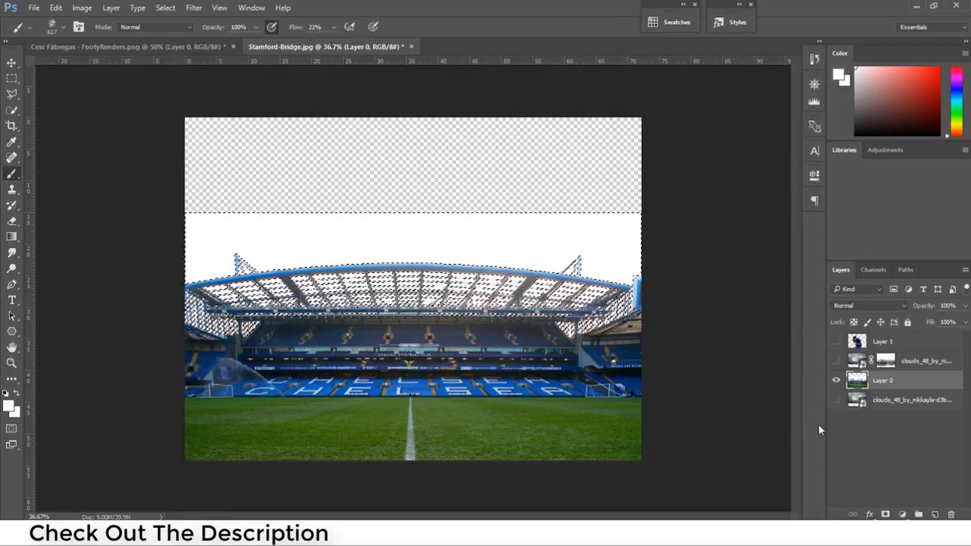
pyautogui.click(886, 515)
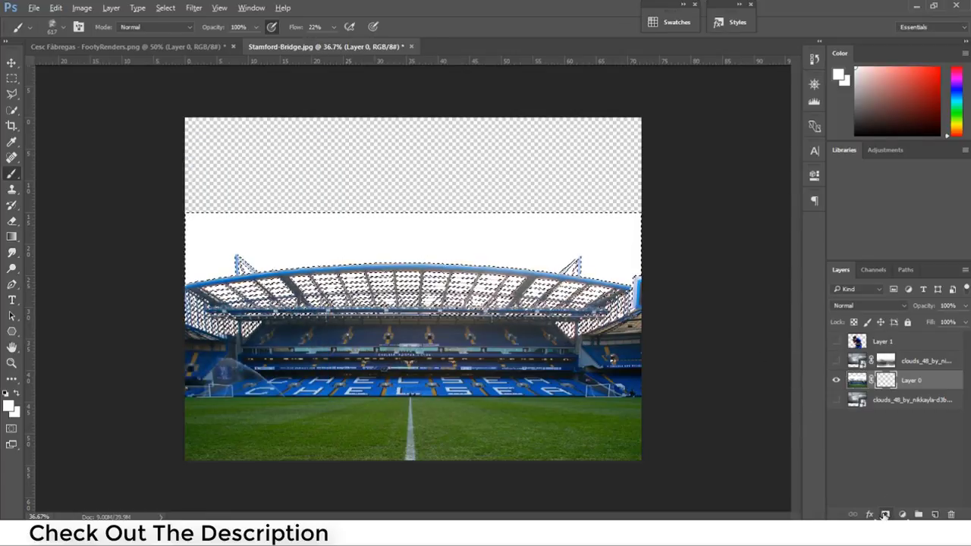
# - Show the clouds and player layers again and target the clouds layer mask
pyautogui.click(836, 400)
pyautogui.click(837, 361)
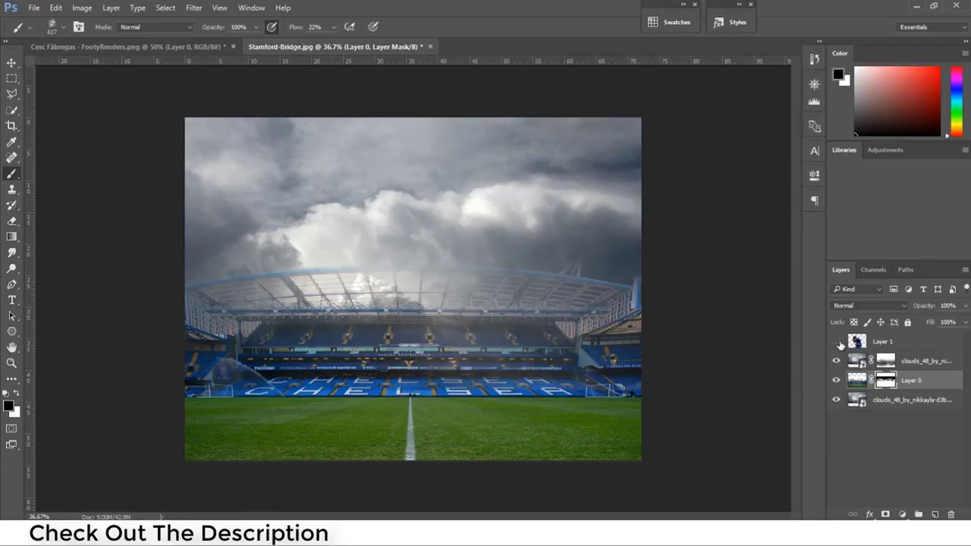
pyautogui.click(837, 342)
pyautogui.click(886, 361)
# - Toggle the brush between white and black for the clouds mask, then select the stadium layer's mask
pyautogui.press('x')
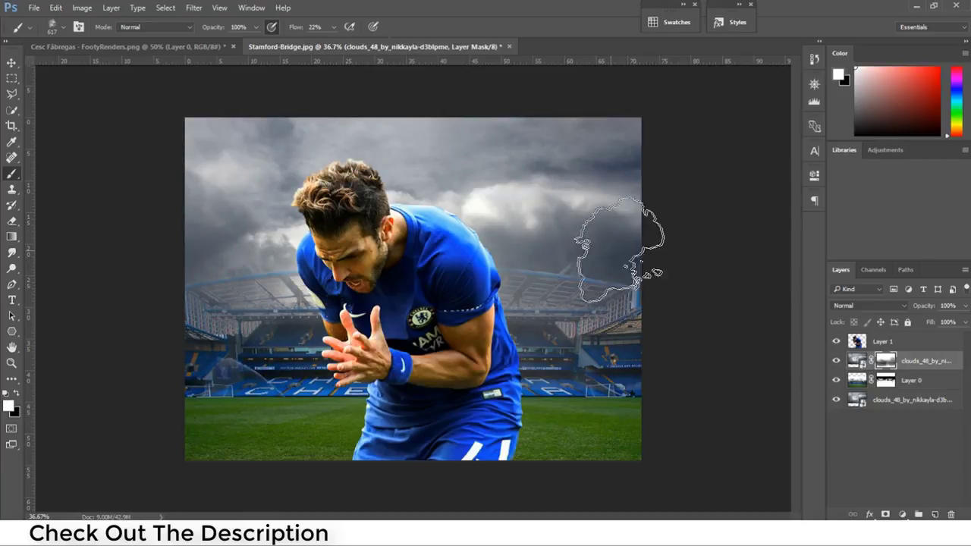
pyautogui.press('x')
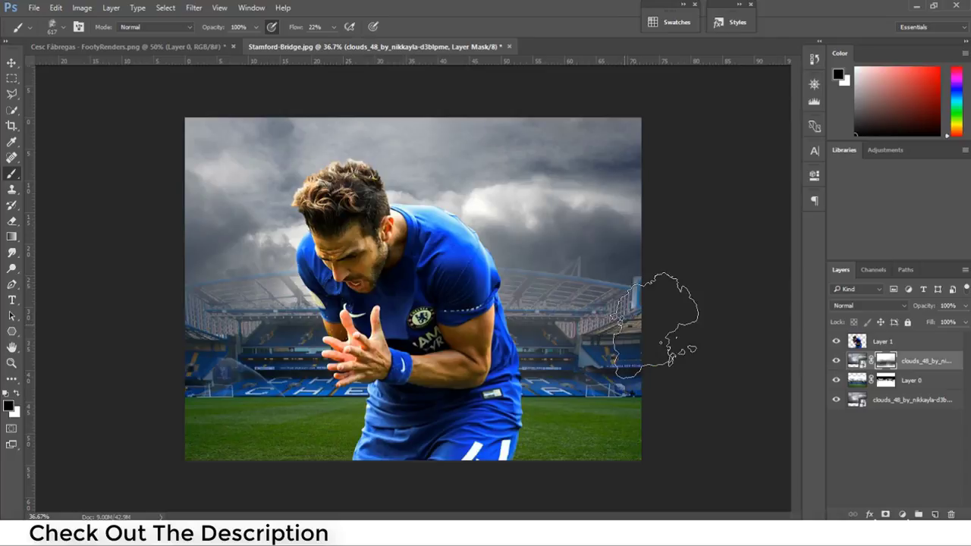
pyautogui.click(884, 381)
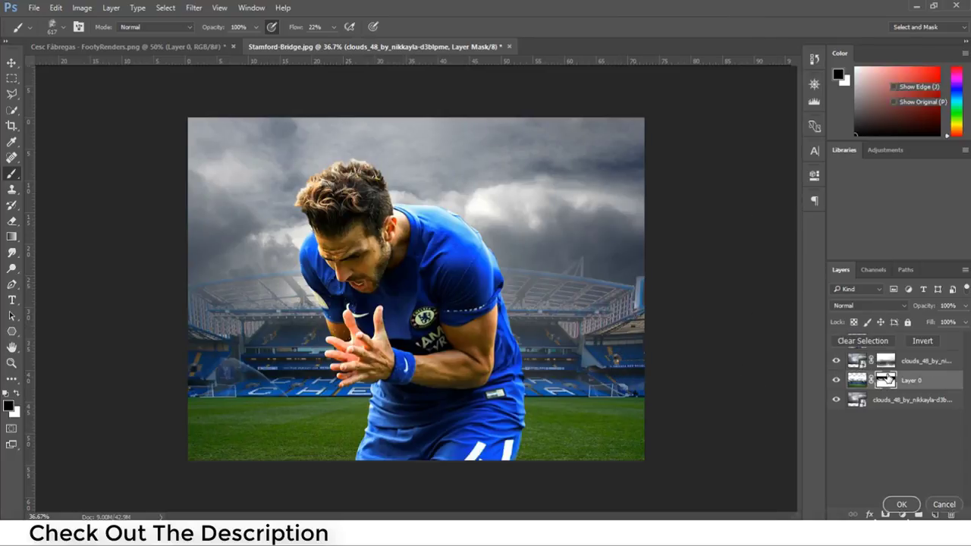
# - In Select and Mask, set the stadium mask's Shift Edge to -100% and Contrast to 24%
pyautogui.hotkey('alt', 'ctrl', 'r')
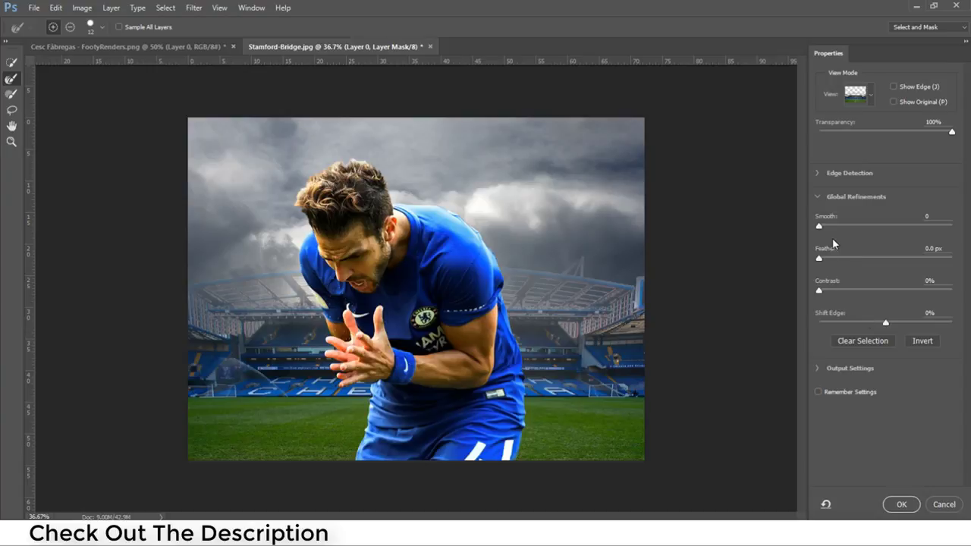
pyautogui.moveTo(884, 322); pyautogui.dragTo(843, 323)
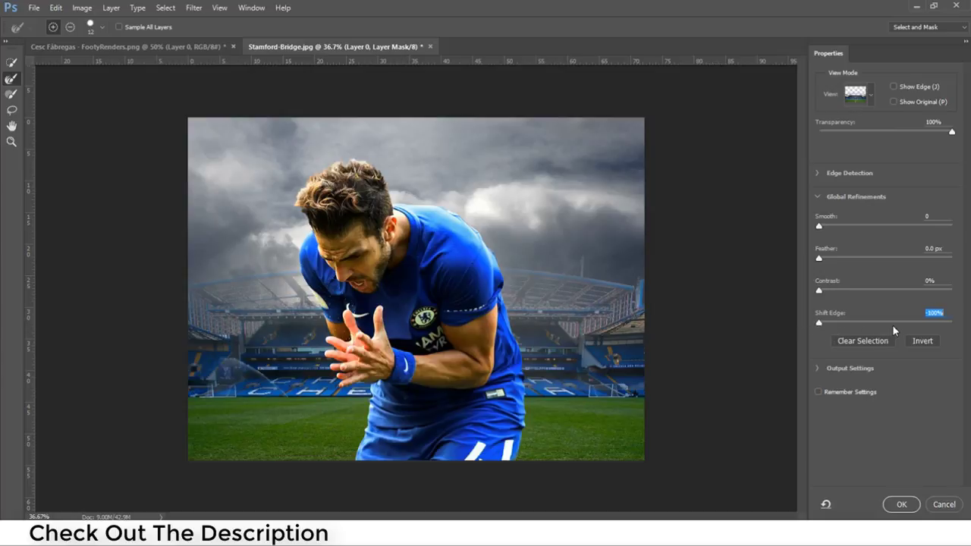
pyautogui.moveTo(894, 331)
pyautogui.mouseDown()
pyautogui.moveTo(942, 329)
pyautogui.moveTo(825, 326)
pyautogui.mouseUp()
pyautogui.moveTo(821, 290); pyautogui.dragTo(832, 291)
pyautogui.click(901, 504)
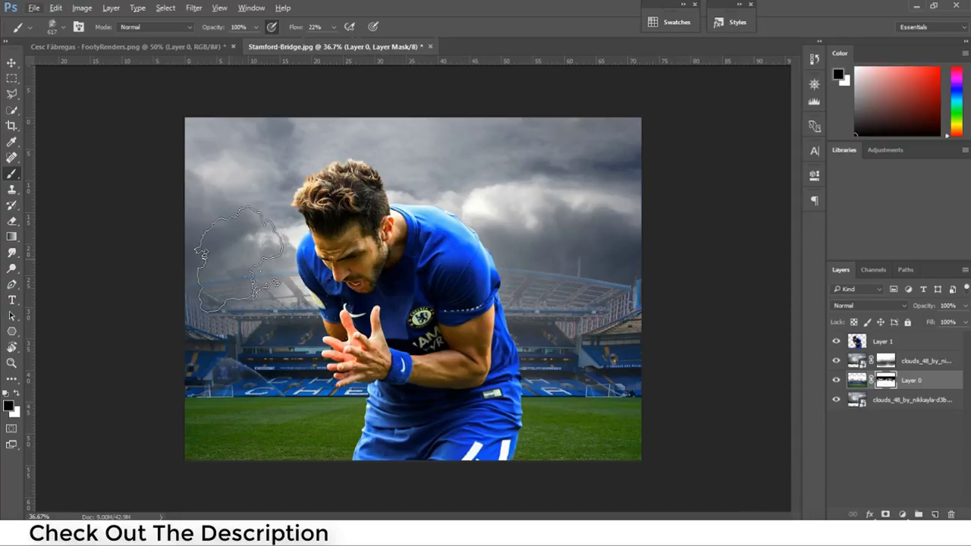
# - Paint white and black on the upper clouds mask and Layer 0's mask to blend sky into roof
pyautogui.scroll(1, 273, 251)
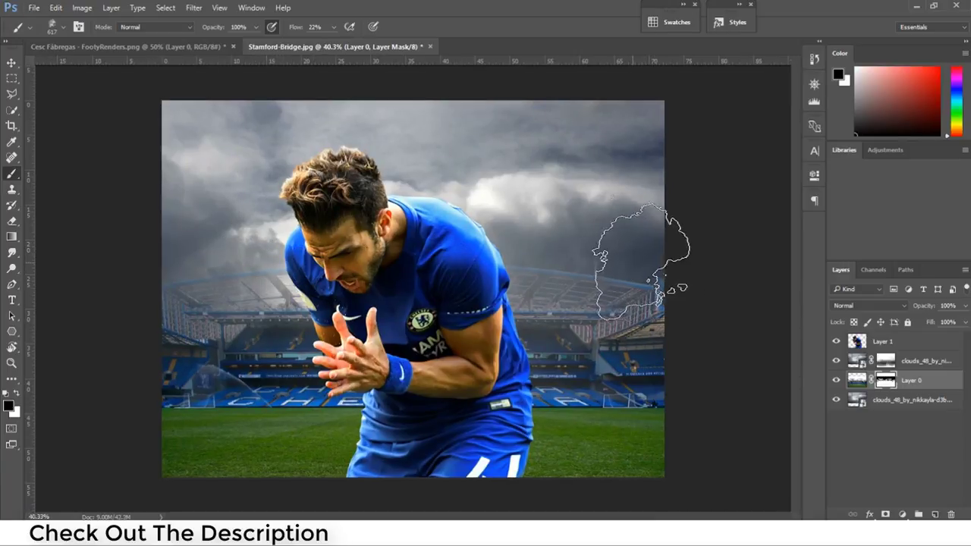
pyautogui.click(887, 361)
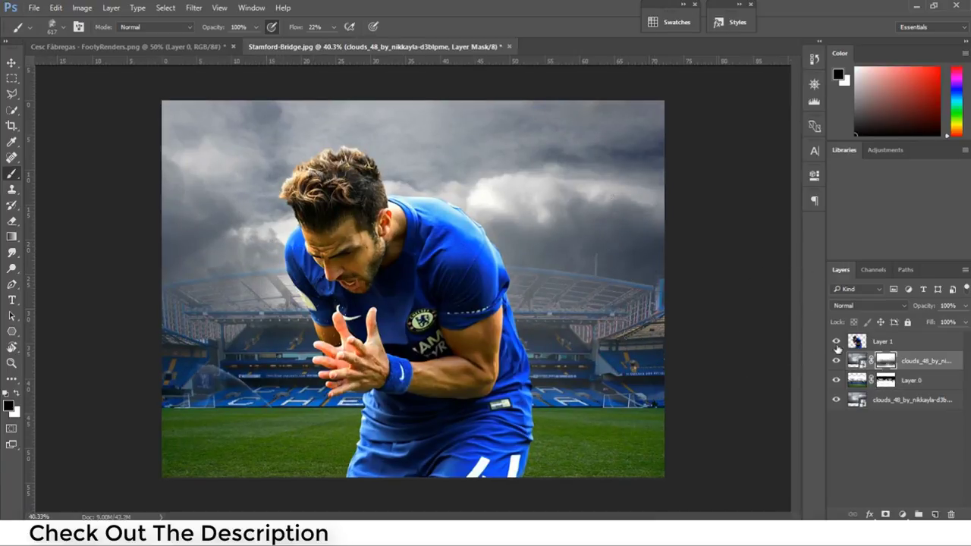
pyautogui.press('x')
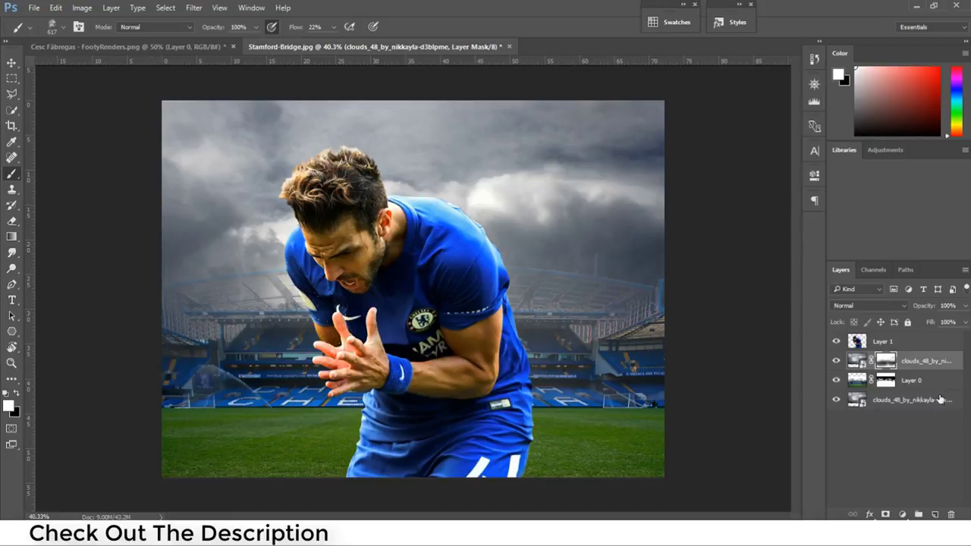
pyautogui.click(893, 384)
pyautogui.press('x')
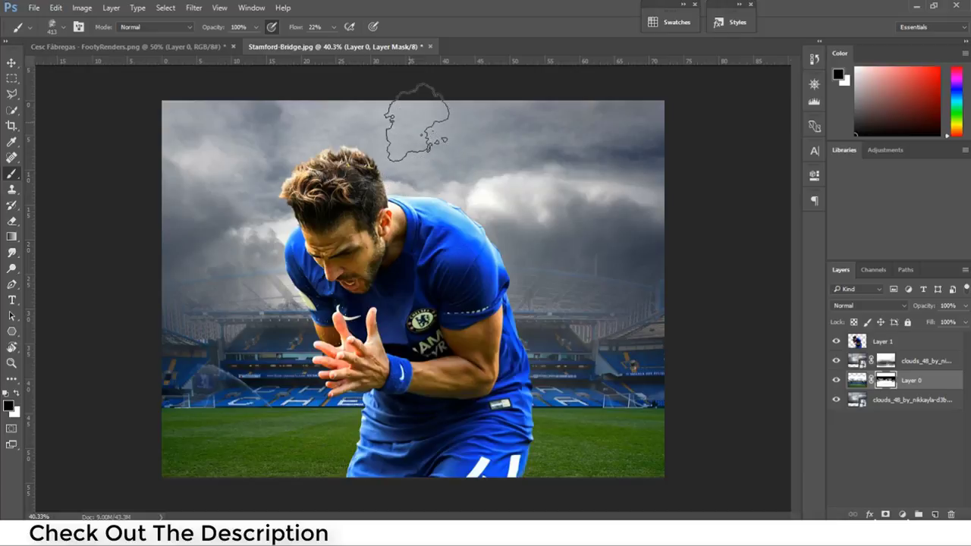
pyautogui.click(896, 359)
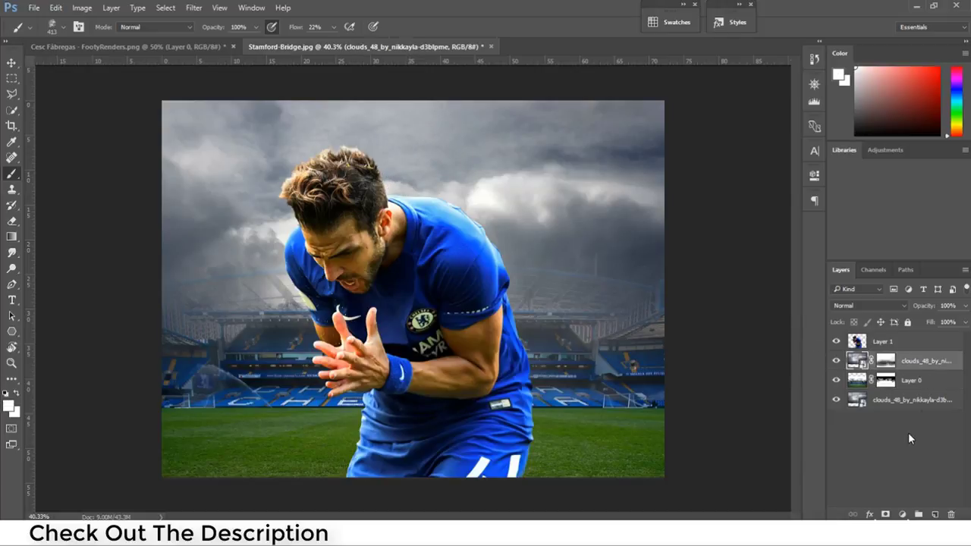
# - Add a Hue/Saturation layer lowering saturation and a Curves layer pulled down to darken
pyautogui.click(902, 515)
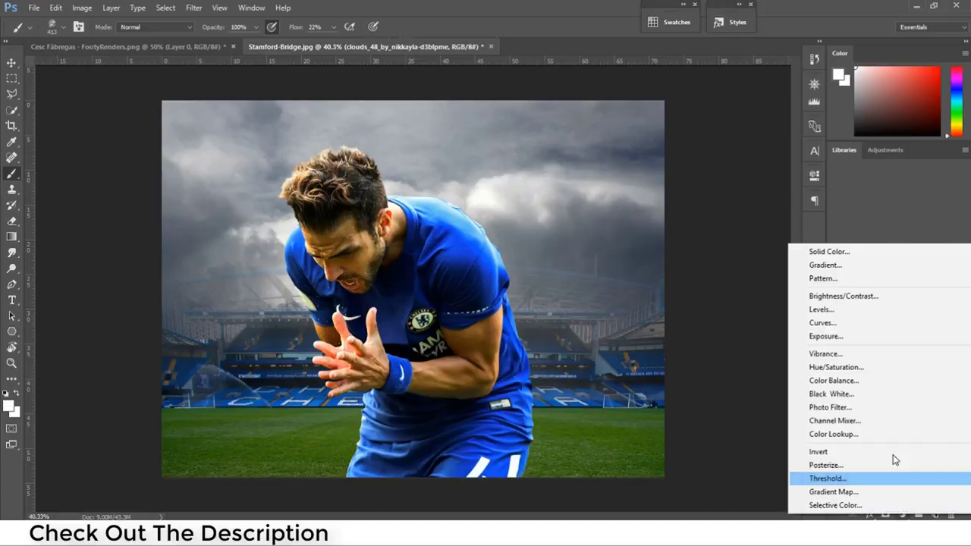
pyautogui.click(874, 368)
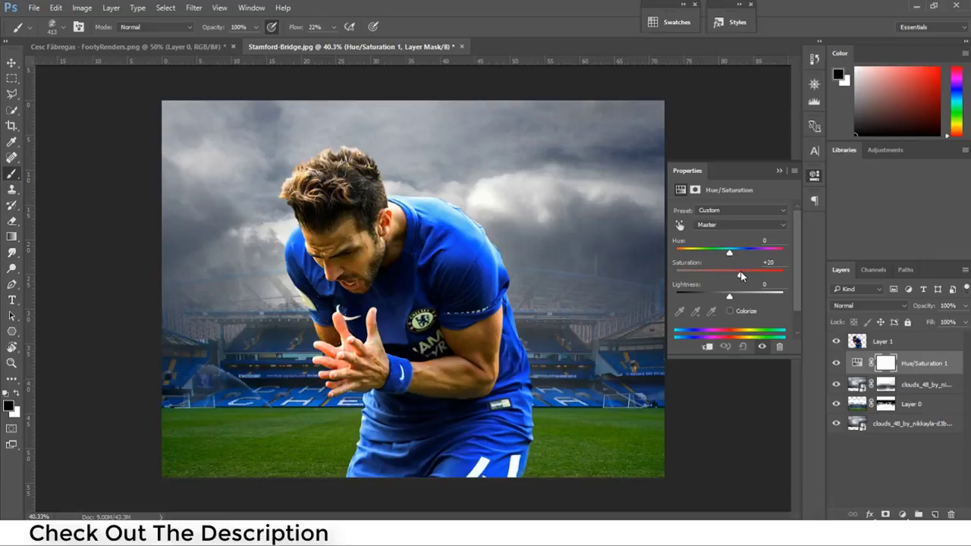
pyautogui.moveTo(740, 274); pyautogui.dragTo(715, 275)
pyautogui.click(901, 515)
pyautogui.click(862, 328)
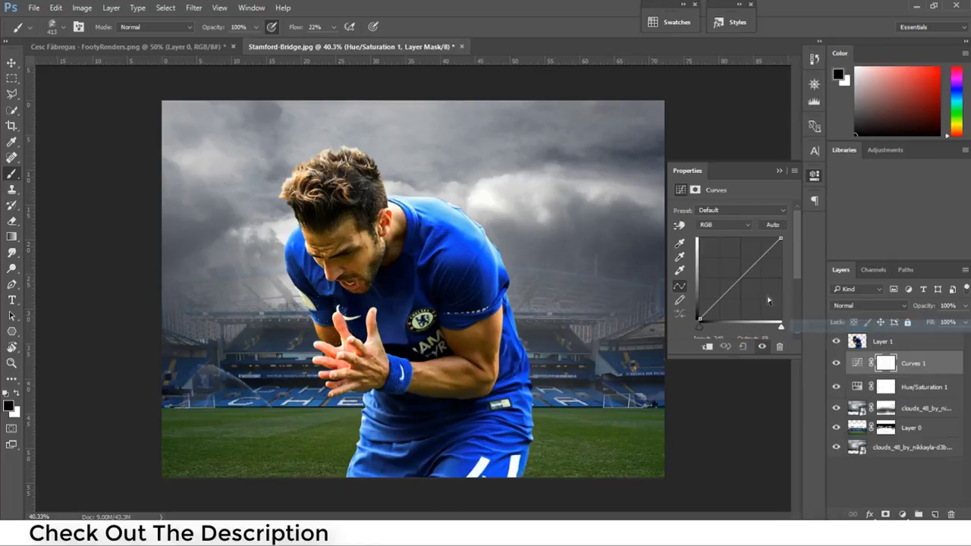
pyautogui.moveTo(745, 273); pyautogui.dragTo(753, 283)
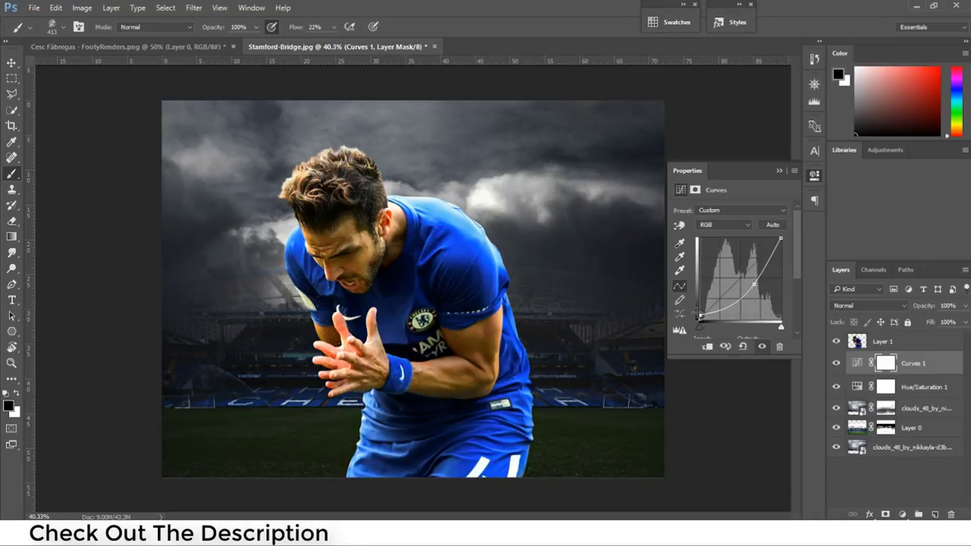
# - Add a Color Balance layer with Cyan -18 and Blue +19, then hide the player layer
pyautogui.click(902, 514)
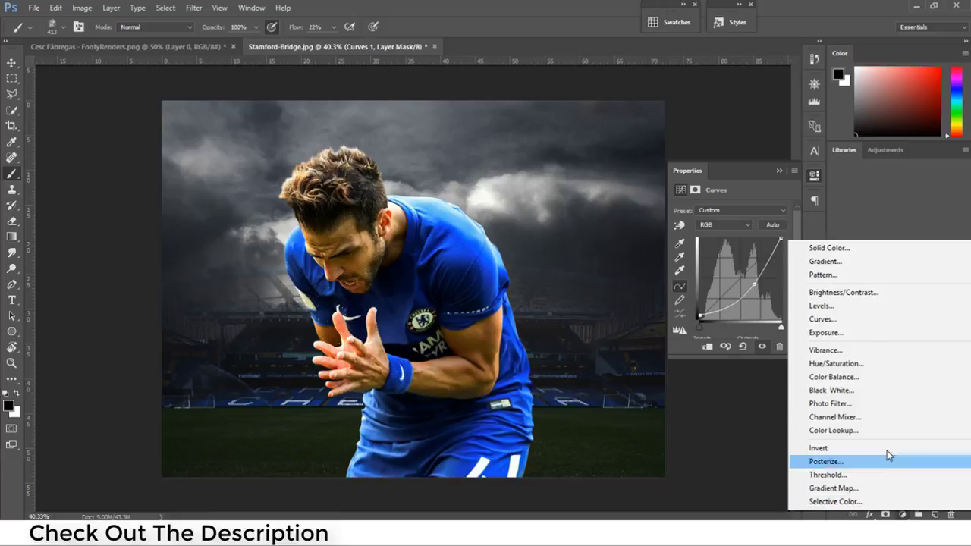
pyautogui.click(867, 380)
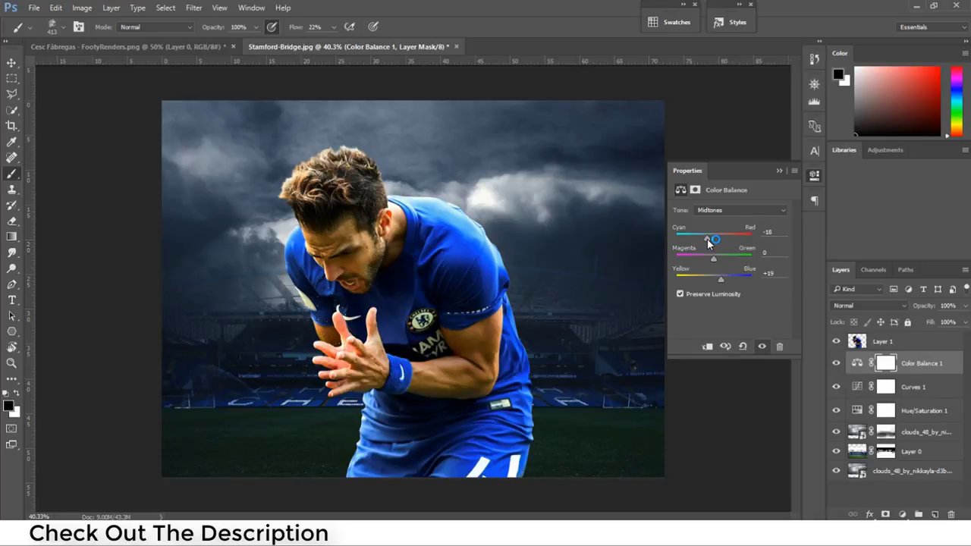
pyautogui.click(778, 170)
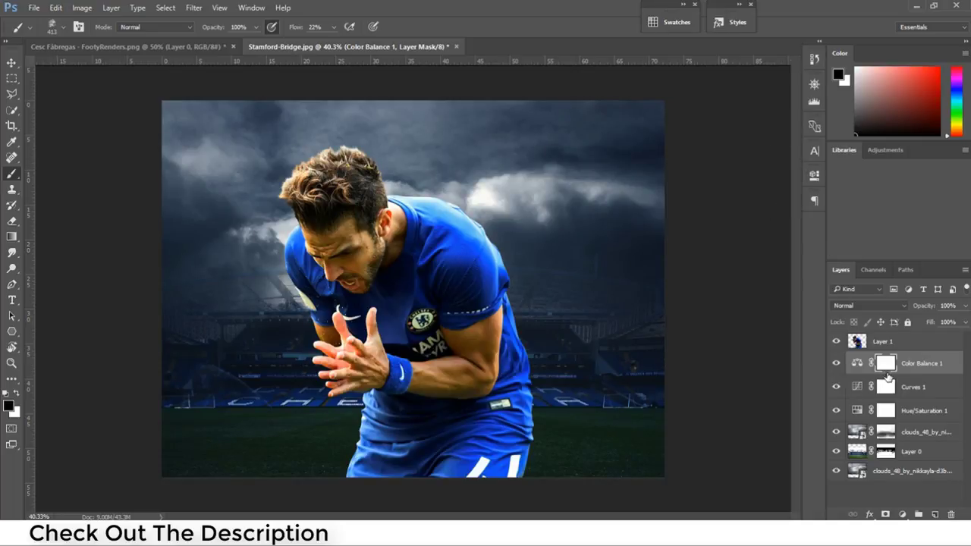
pyautogui.click(836, 341)
# - Stamp the visible background into Layer 2, Gaussian-blur it at radius 6.6, and show the player again
pyautogui.hotkey('ctrl', 'shift', 'alt', 'e')
pyautogui.press('x')
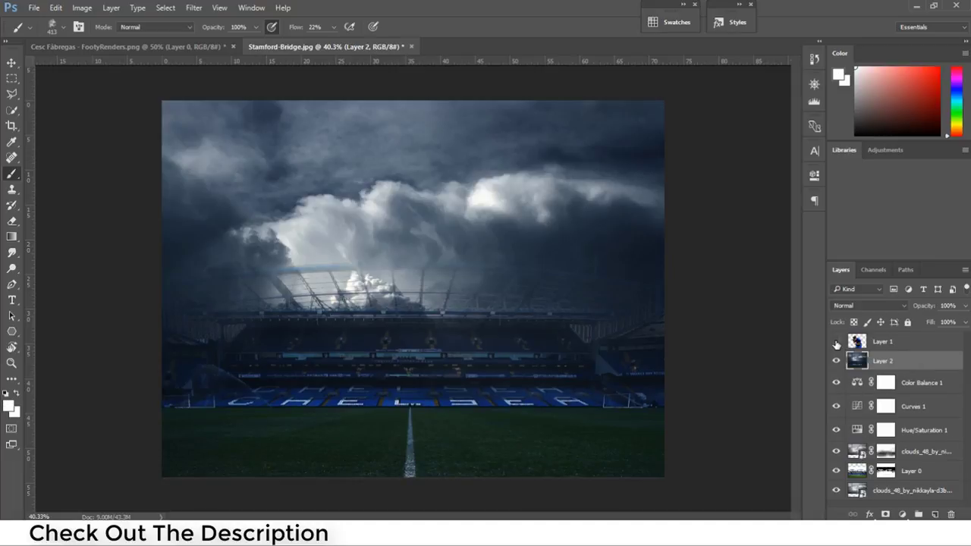
pyautogui.click(196, 10)
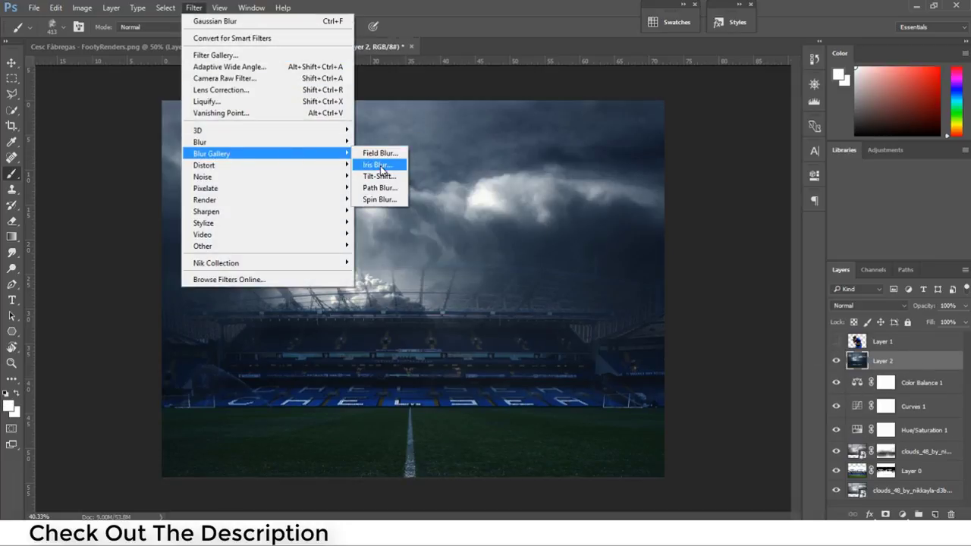
pyautogui.moveTo(228, 142)
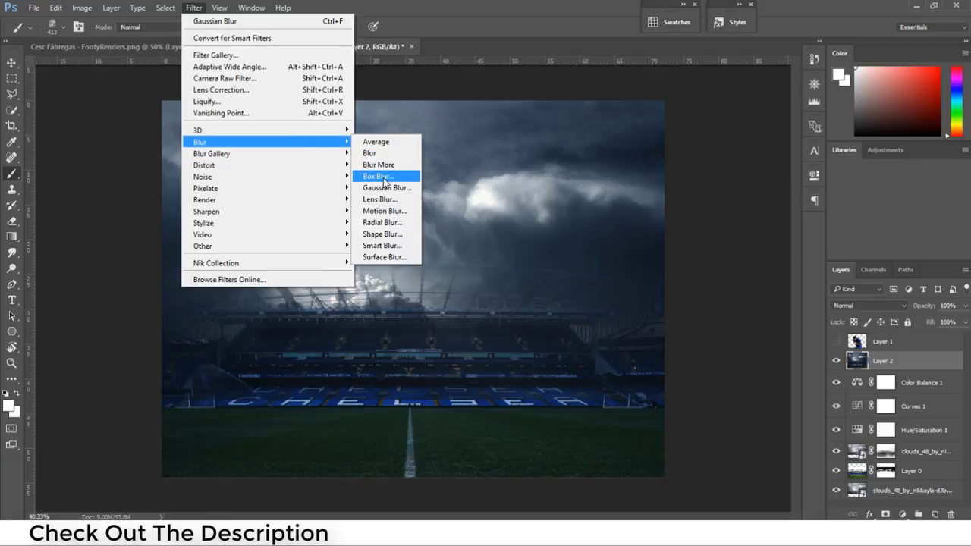
pyautogui.click(389, 189)
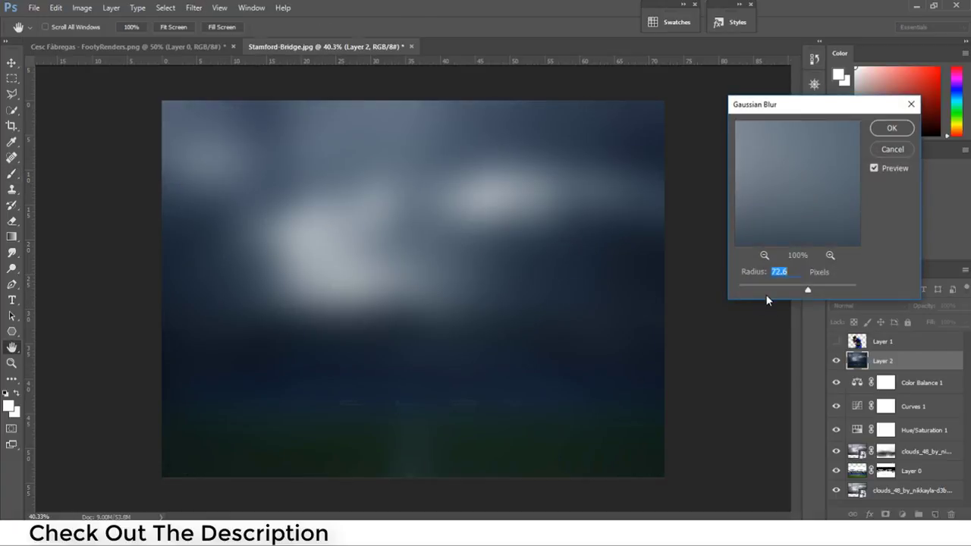
pyautogui.click(770, 290)
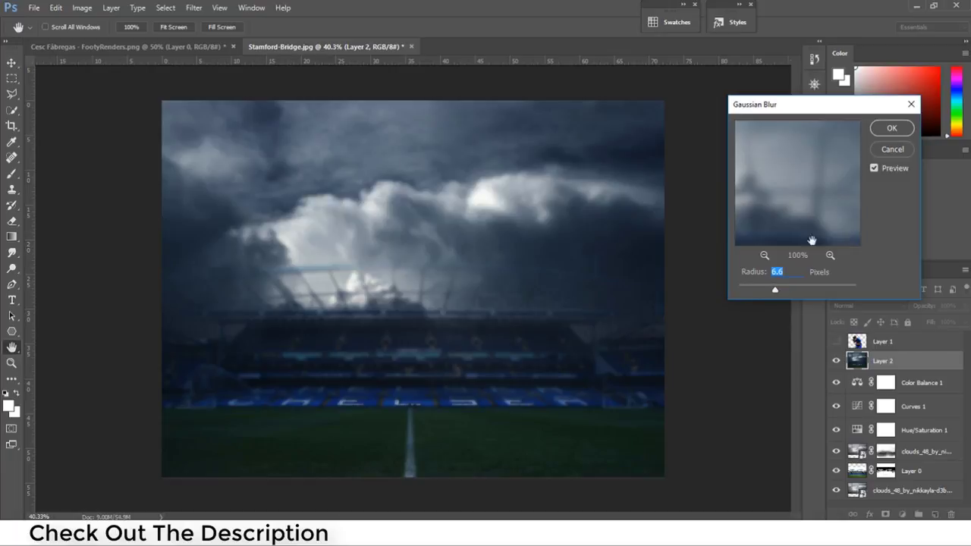
pyautogui.click(892, 128)
pyautogui.click(836, 342)
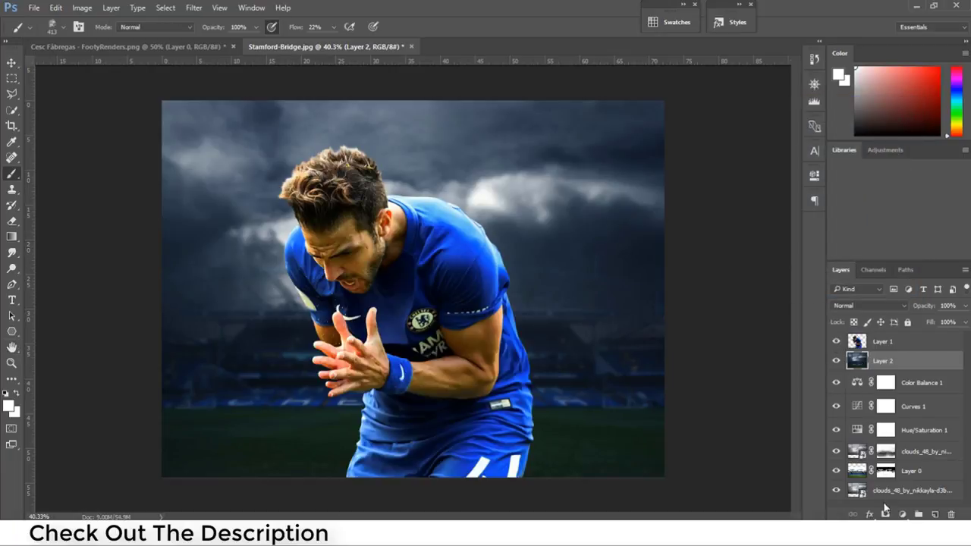
# - Add a mask to Layer 2 and paint black along the bottom to bring back the sharp stadium
pyautogui.click(883, 516)
pyautogui.press('x')
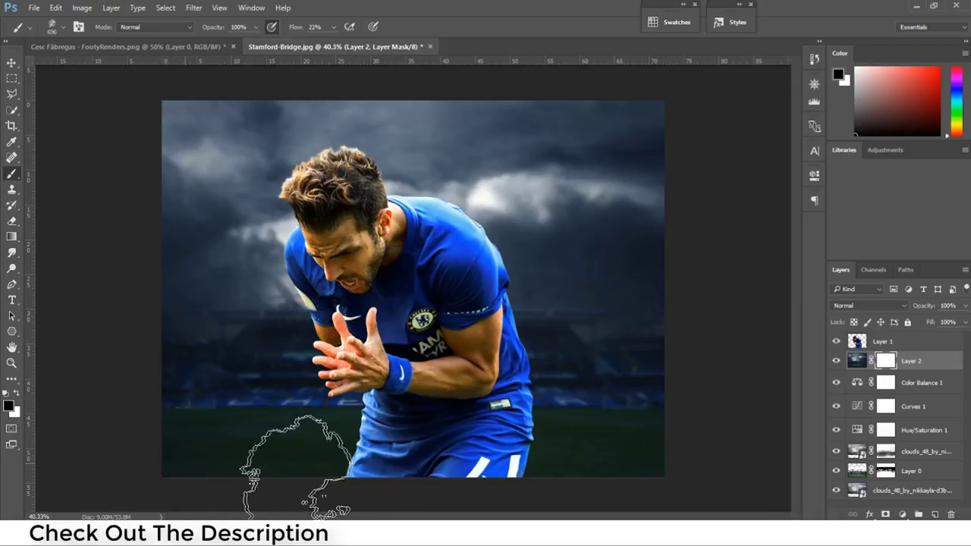
pyautogui.moveTo(467, 463)
pyautogui.mouseDown()
pyautogui.moveTo(683, 459)
pyautogui.moveTo(660, 463)
pyautogui.mouseUp()
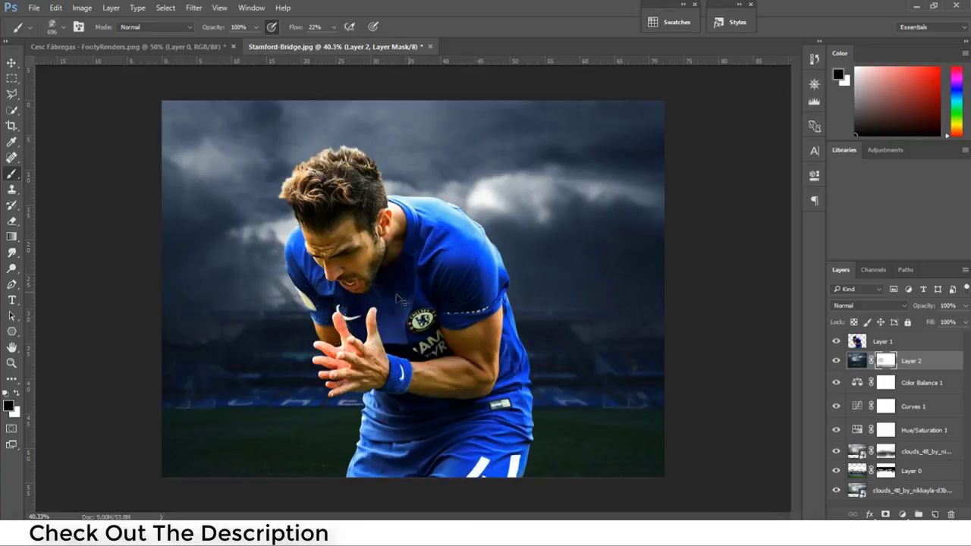
pyautogui.press('x')
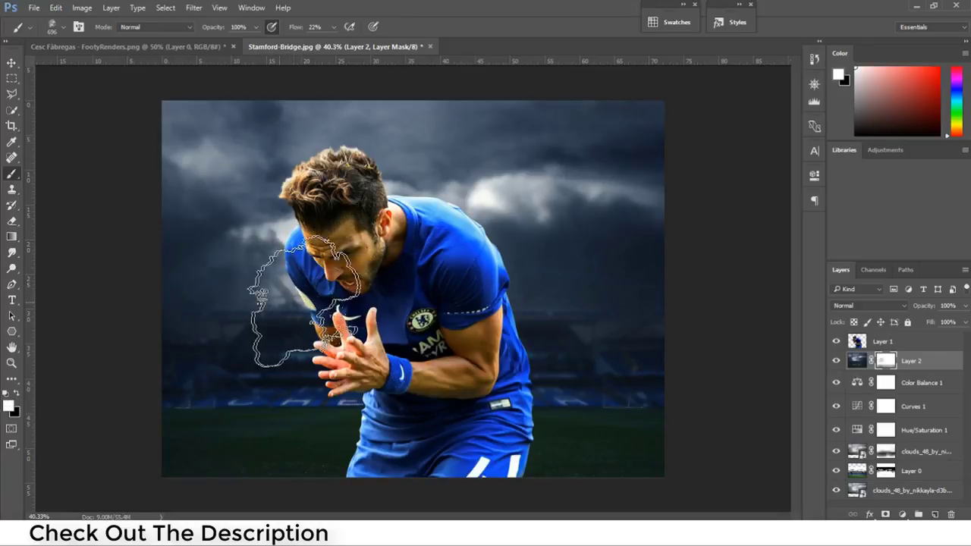
pyautogui.press('x')
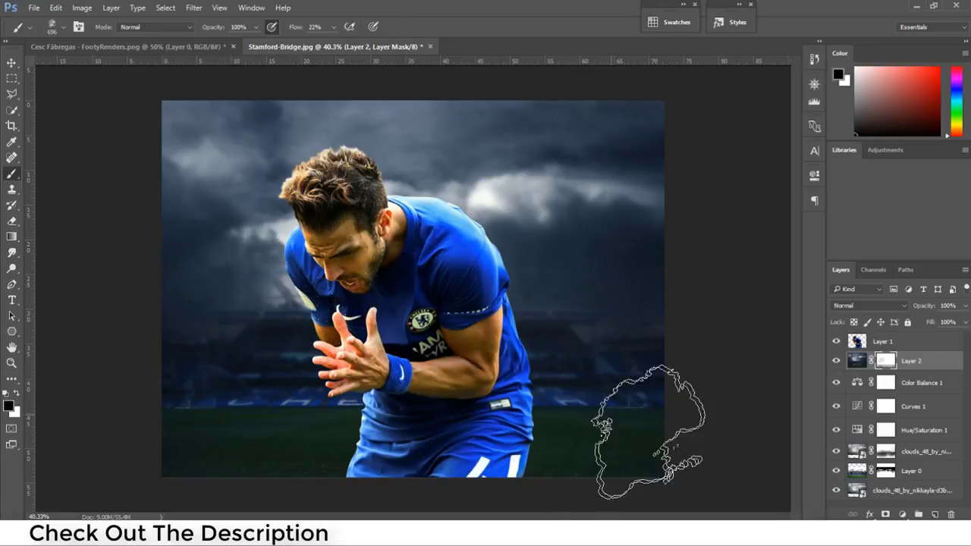
pyautogui.press('x')
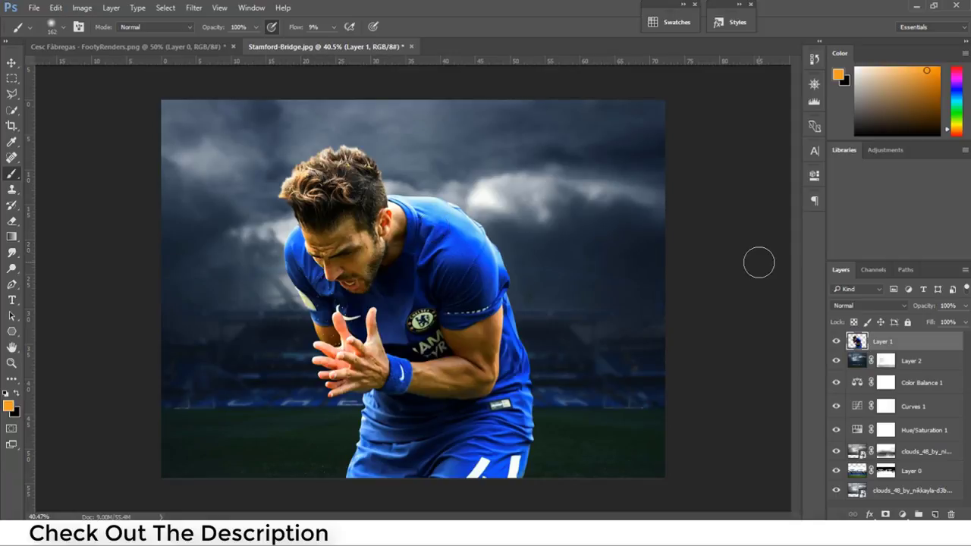
# - Add a Hue/Saturation adjustment and a darkening Curves adjustment for the player
pyautogui.click(903, 516)
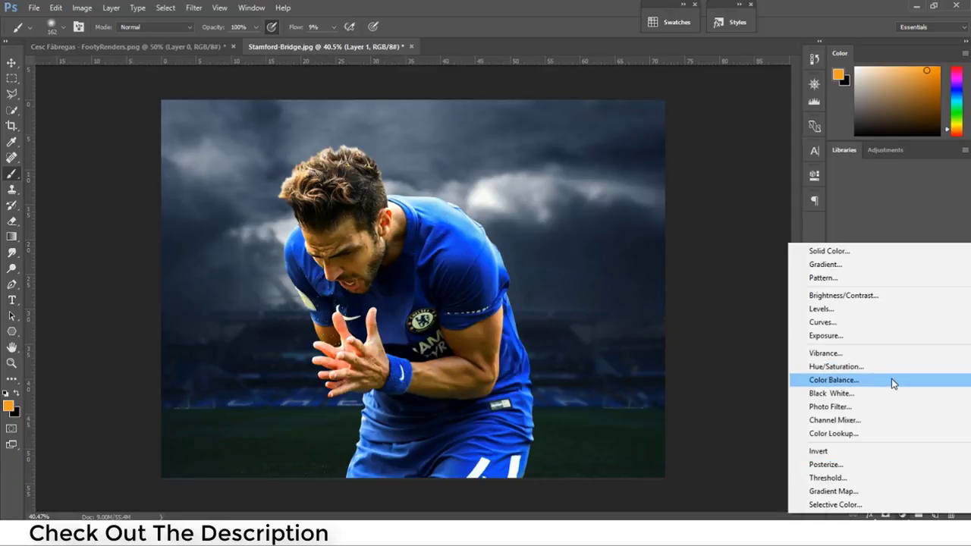
pyautogui.click(892, 369)
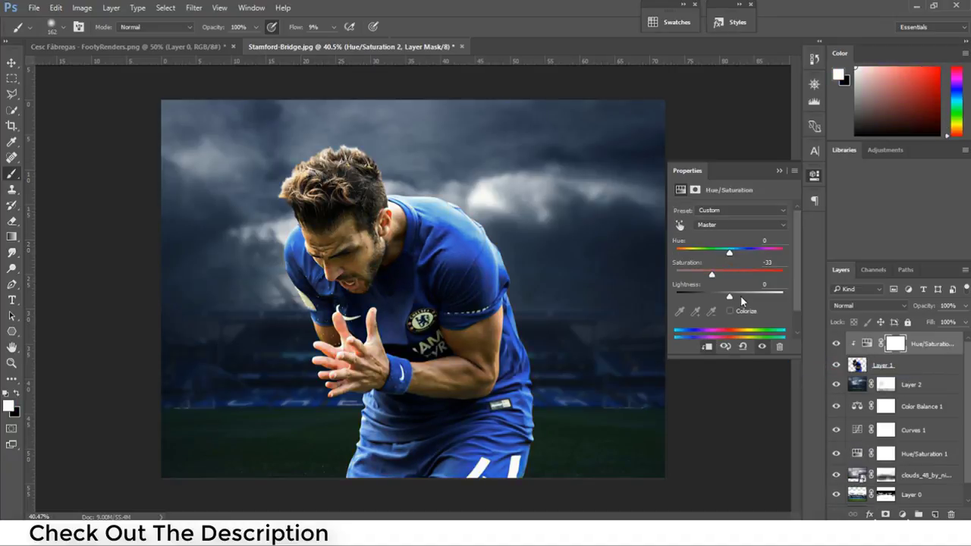
pyautogui.click(903, 514)
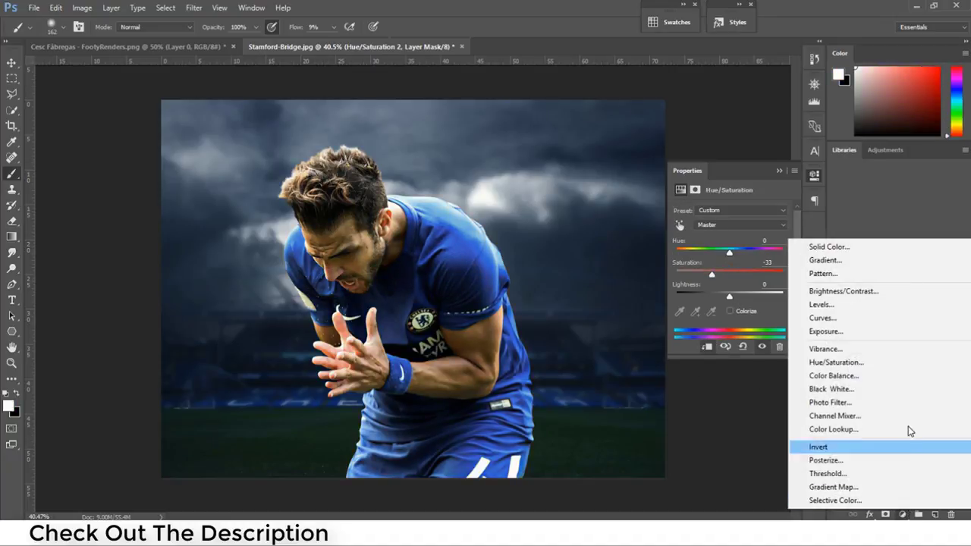
pyautogui.click(869, 325)
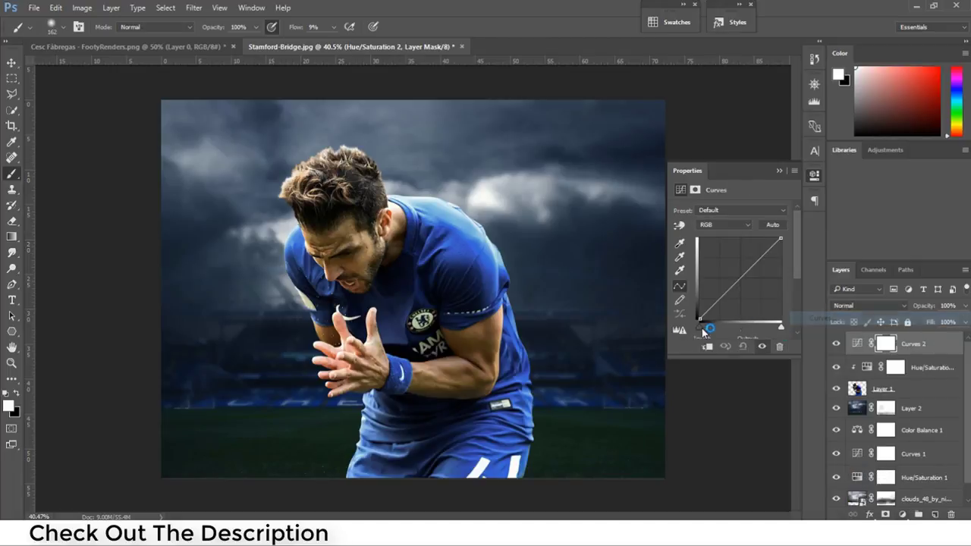
pyautogui.moveTo(740, 273); pyautogui.dragTo(750, 281)
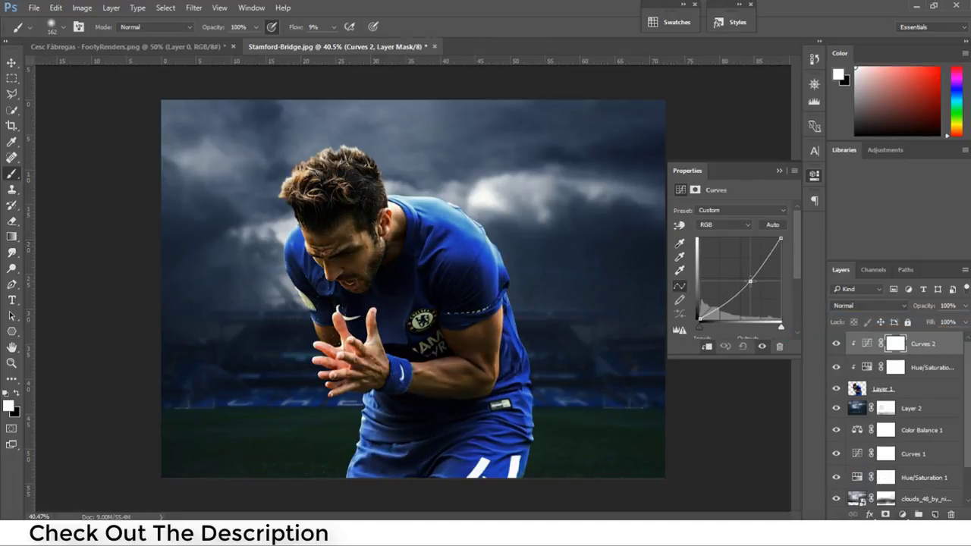
# - Add a Color Balance adjustment shifting the midtones toward cyan
pyautogui.click(903, 515)
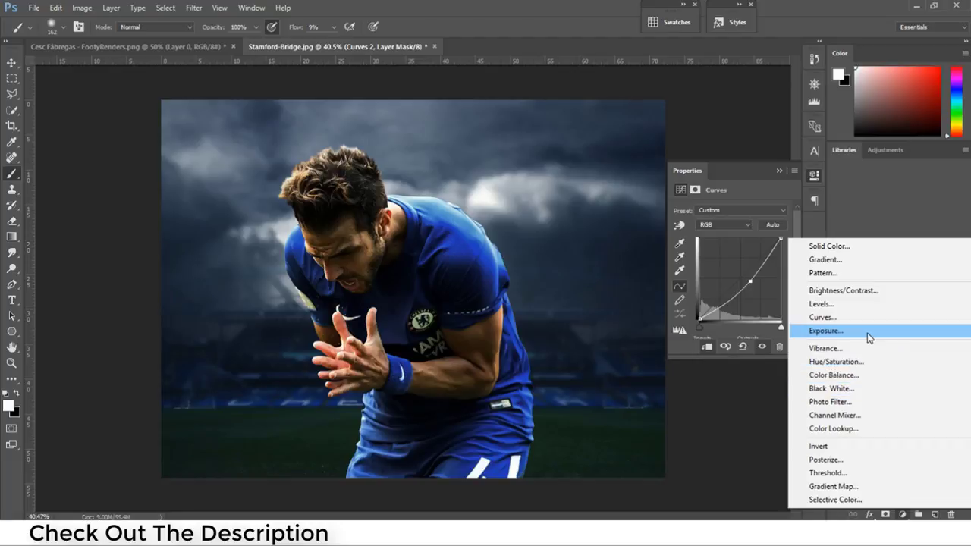
pyautogui.click(861, 376)
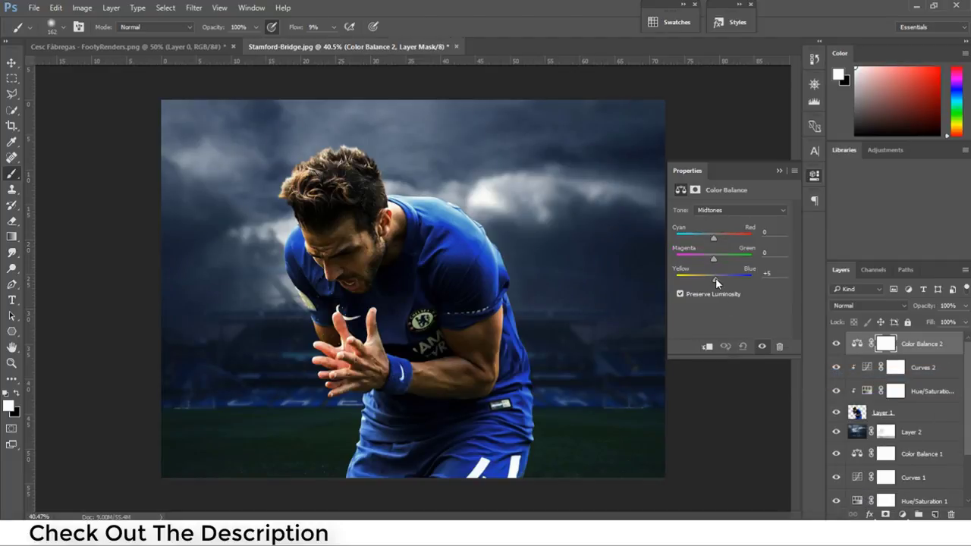
pyautogui.moveTo(714, 237); pyautogui.dragTo(706, 237)
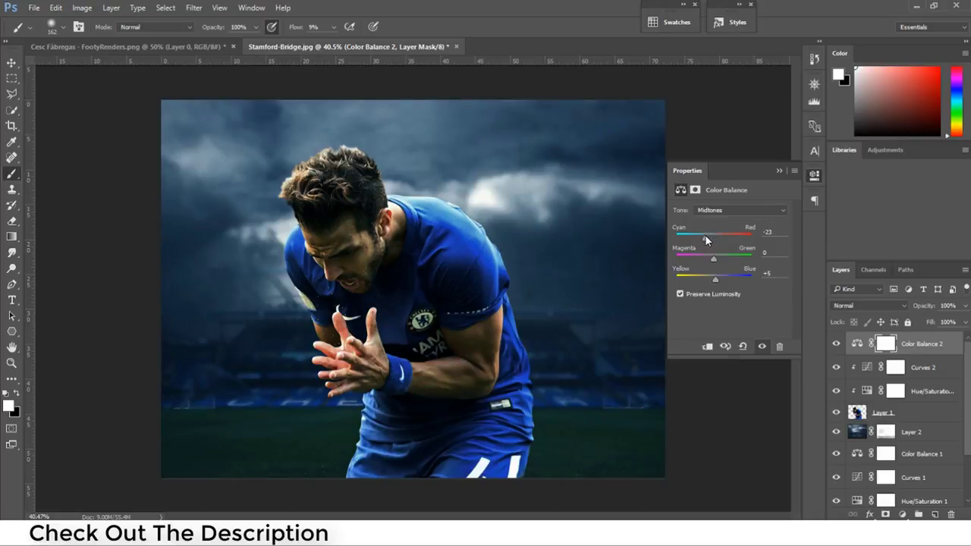
# - Add another Curves adjustment pulled down to darken the whole image
pyautogui.click(903, 513)
pyautogui.click(863, 316)
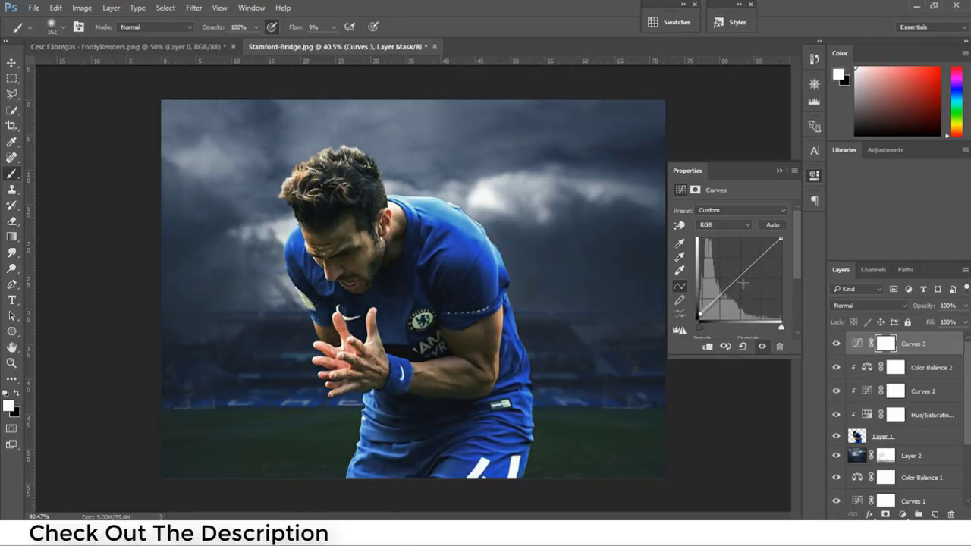
pyautogui.moveTo(742, 283); pyautogui.dragTo(746, 283)
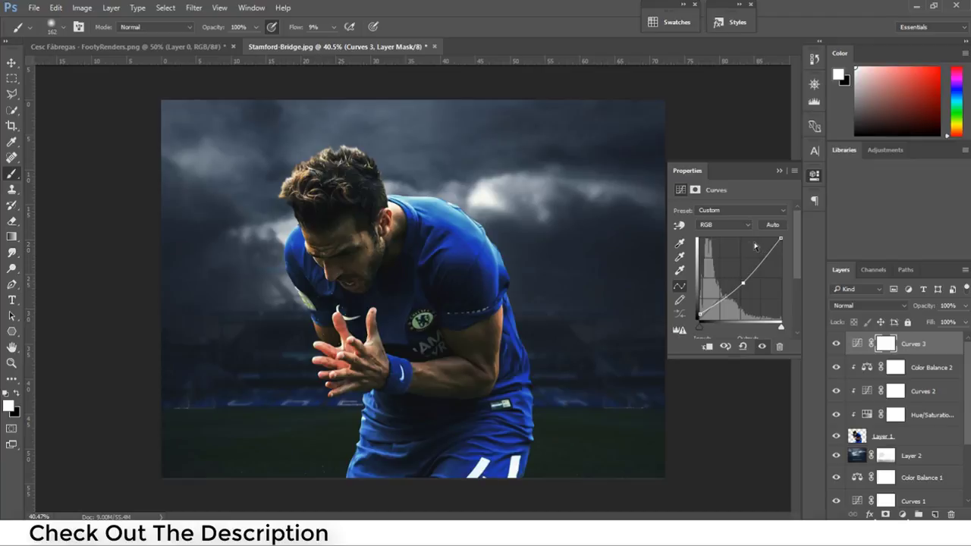
pyautogui.click(781, 173)
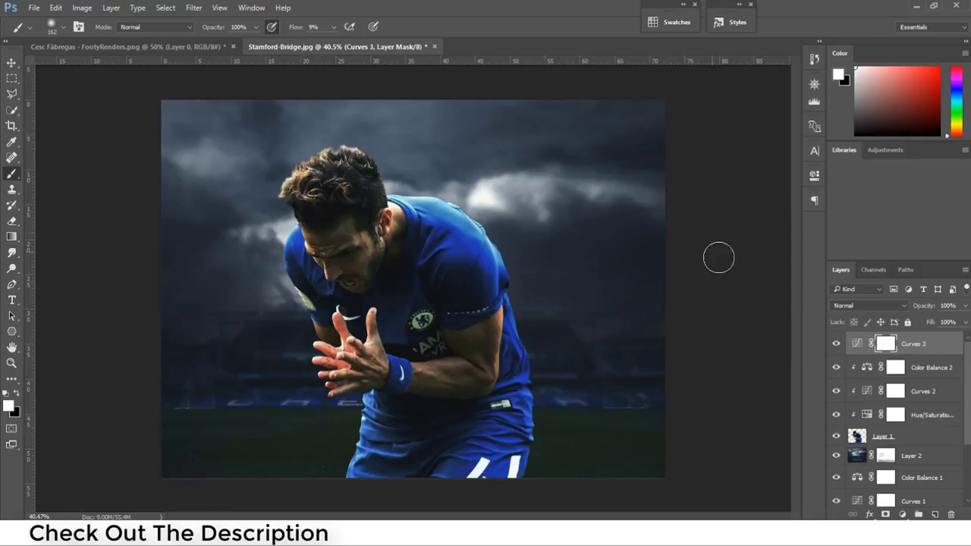
pyautogui.scroll(-2, 921, 400)
# - Add a new layer above the stadium background, with white paint and a ~760 px soft brush
pyautogui.click(913, 410)
pyautogui.click(940, 515)
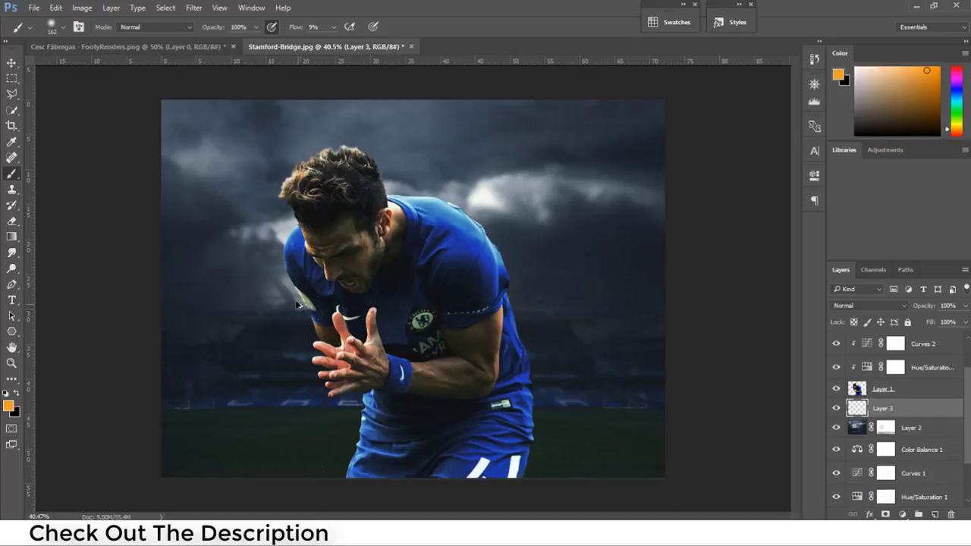
pyautogui.moveTo(438, 289); pyautogui.dragTo(450, 299)
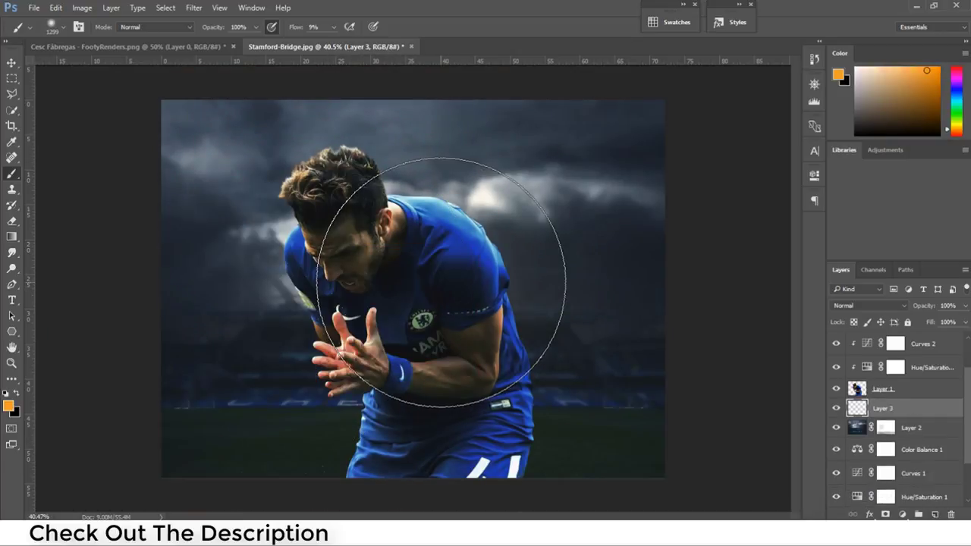
pyautogui.press('d')
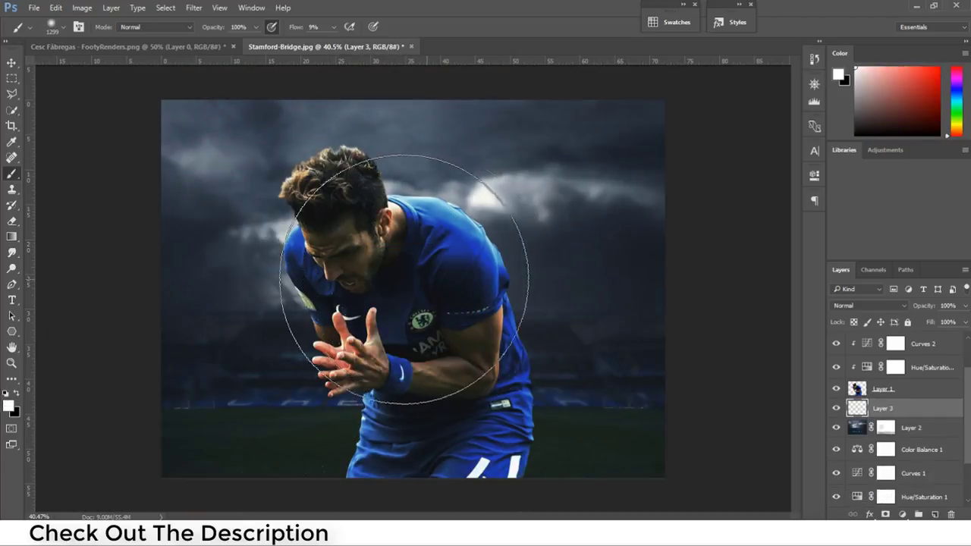
pyautogui.moveTo(396, 279)
pyautogui.mouseDown()
pyautogui.moveTo(335, 282)
pyautogui.moveTo(329, 264)
pyautogui.mouseUp()
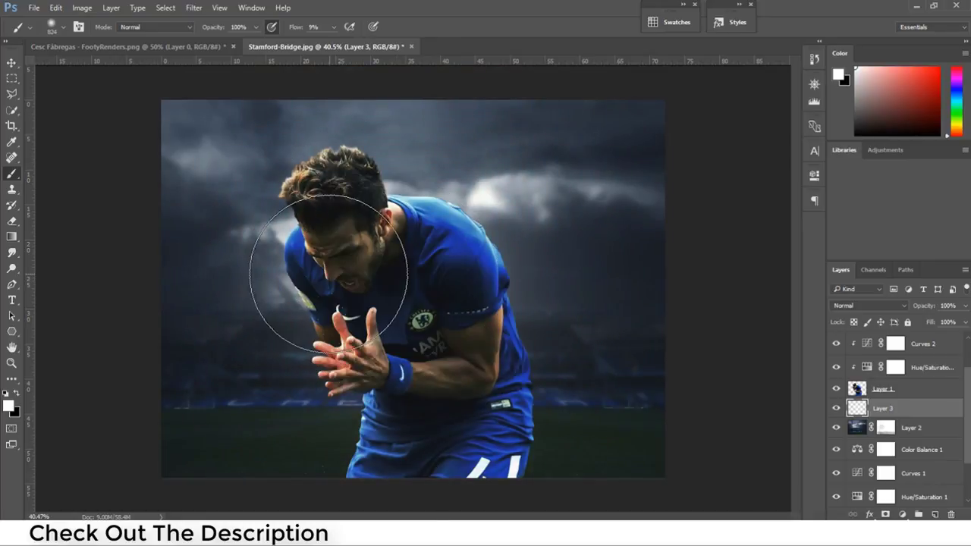
pyautogui.moveTo(304, 311); pyautogui.dragTo(312, 308)
pyautogui.moveTo(402, 315); pyautogui.dragTo(483, 301)
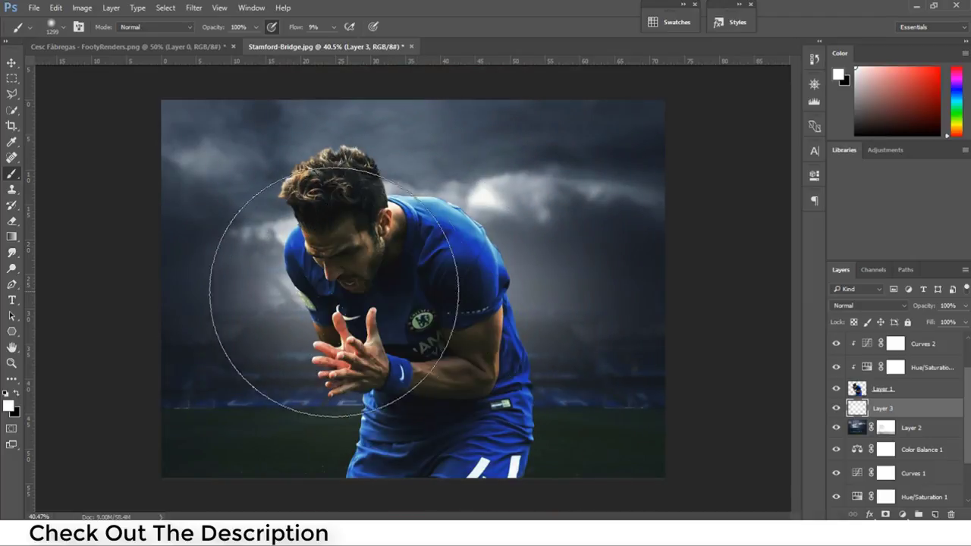
# - Paint soft white haze left of the player and across the right sky
pyautogui.moveTo(252, 297); pyautogui.dragTo(175, 286)
pyautogui.moveTo(462, 310); pyautogui.dragTo(465, 310)
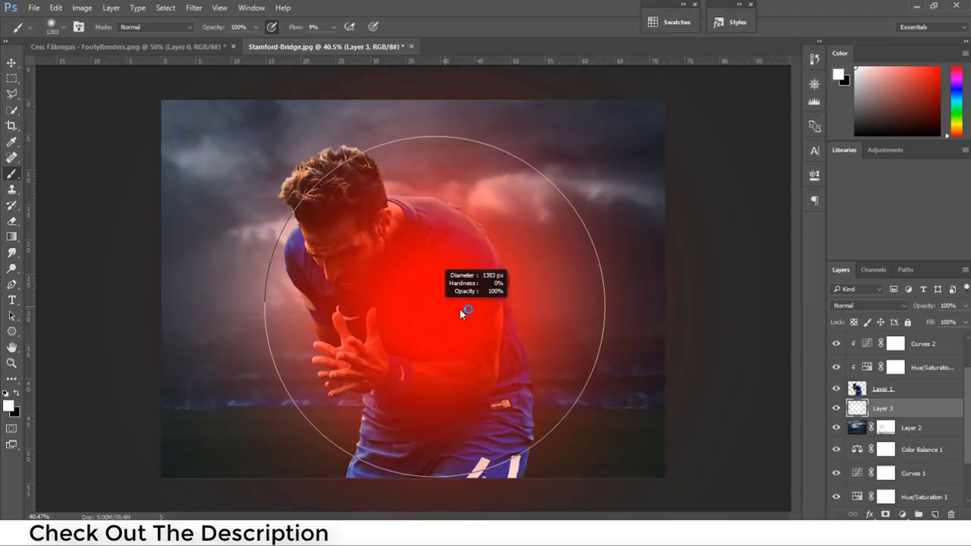
pyautogui.moveTo(680, 304); pyautogui.dragTo(709, 304)
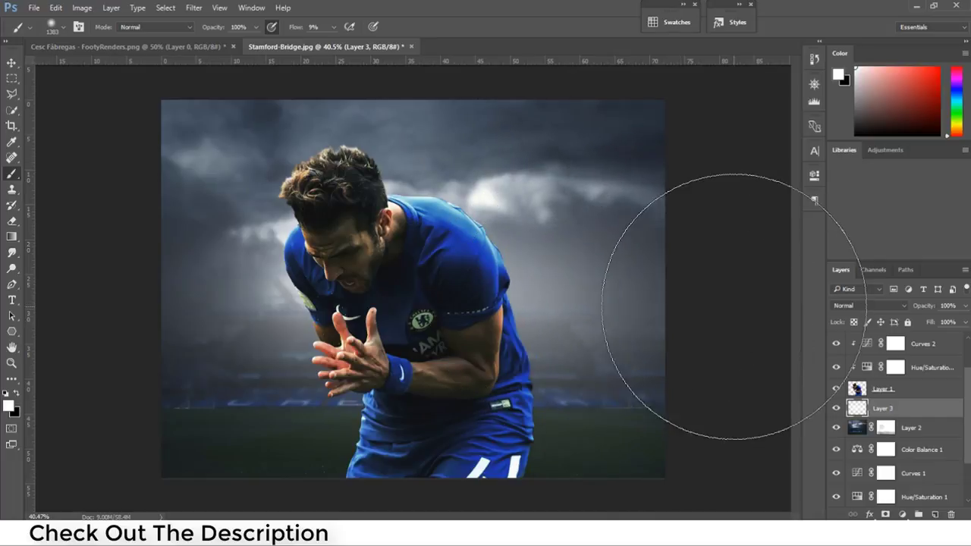
pyautogui.moveTo(533, 293)
pyautogui.mouseDown()
pyautogui.moveTo(481, 280)
pyautogui.moveTo(356, 293)
pyautogui.mouseUp()
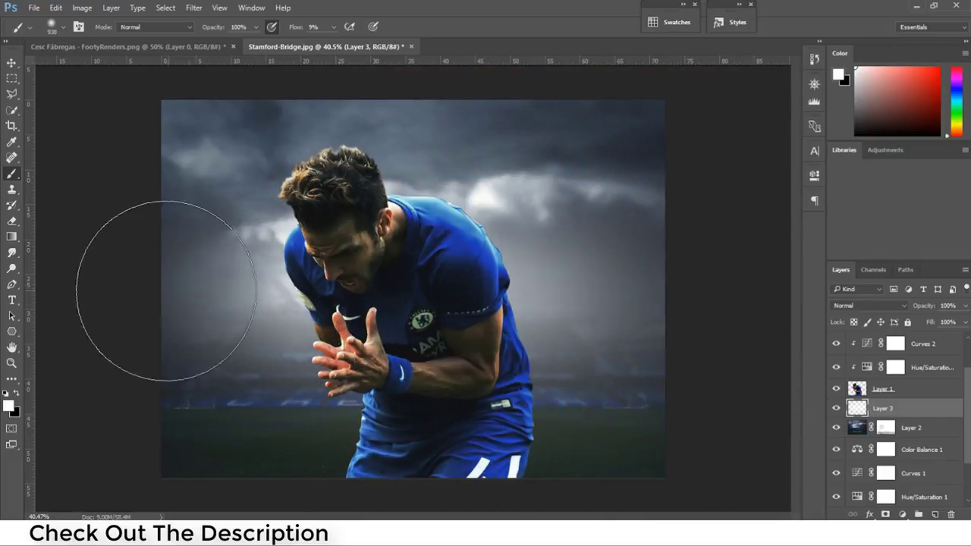
pyautogui.moveTo(304, 273); pyautogui.dragTo(312, 274)
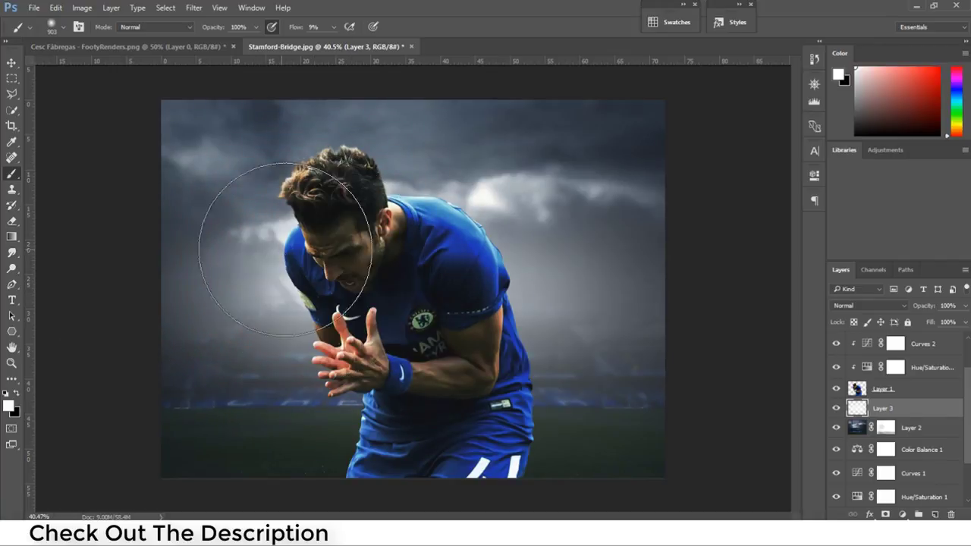
pyautogui.moveTo(590, 275)
pyautogui.mouseDown()
pyautogui.moveTo(578, 274)
pyautogui.moveTo(593, 269)
pyautogui.mouseUp()
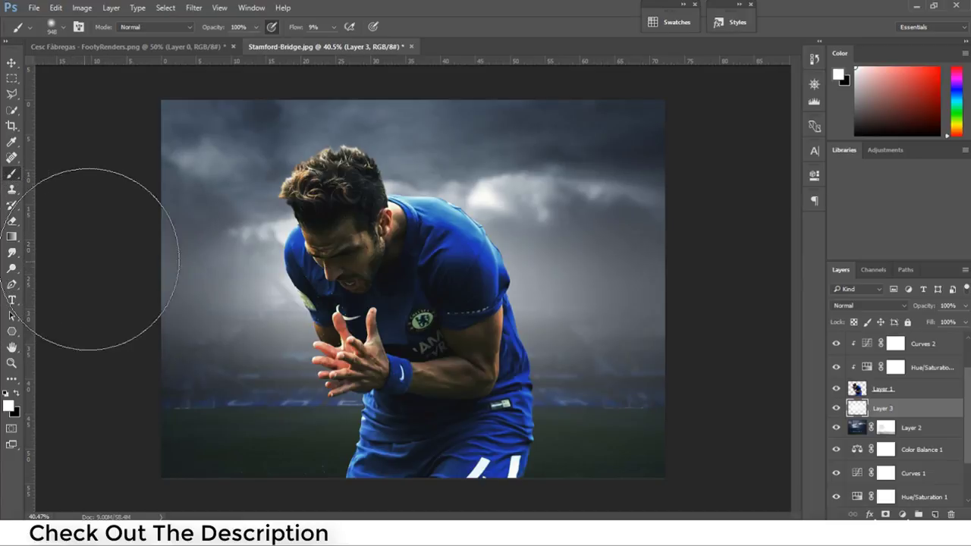
# - Add a new empty layer above Color Balance 2
pyautogui.scroll(2, 433, 163)
pyautogui.scroll(2, 440, 186)
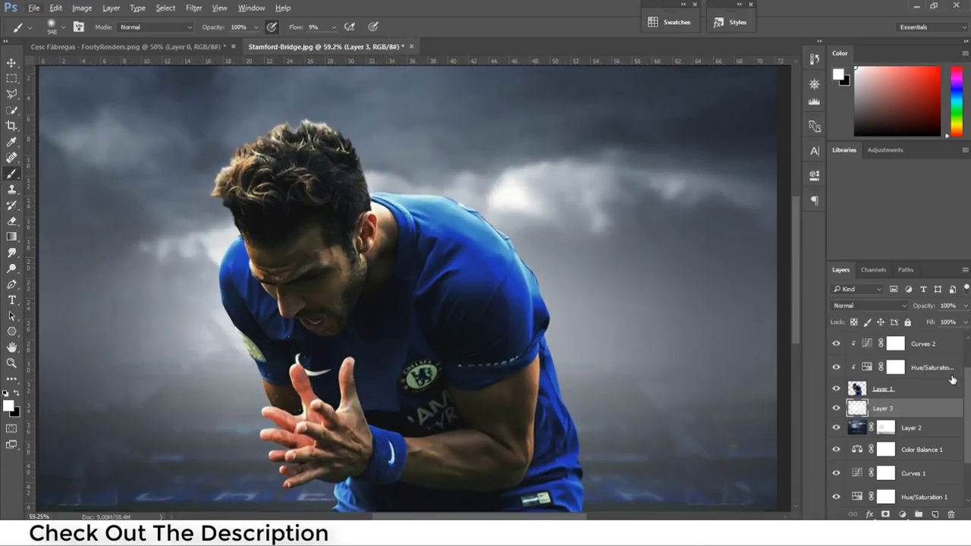
pyautogui.click(934, 351)
pyautogui.scroll(2, 925, 423)
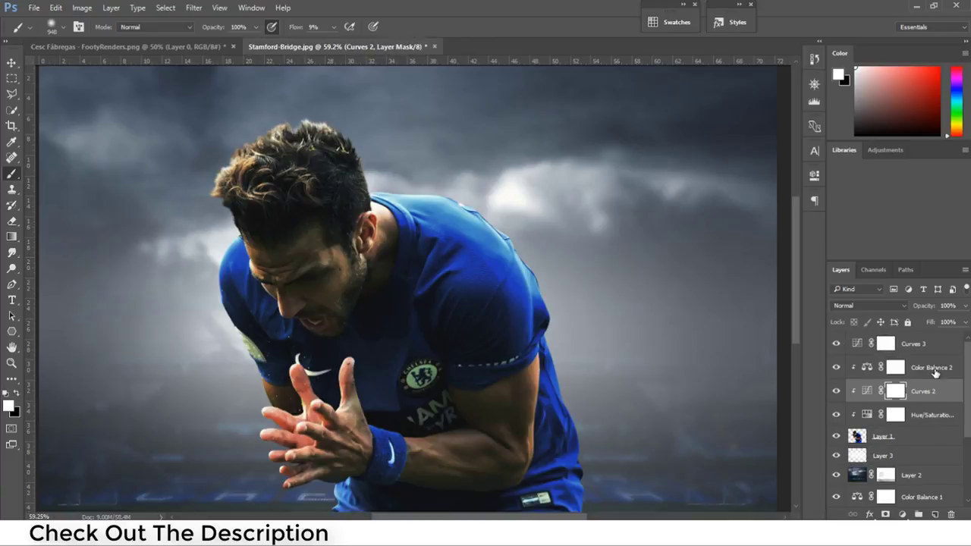
pyautogui.click(936, 369)
pyautogui.click(934, 513)
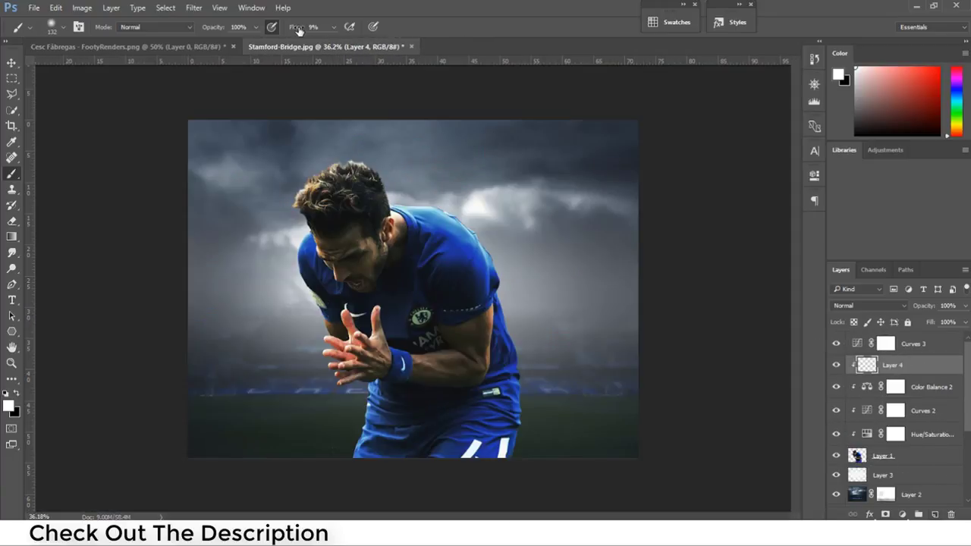
# - Paint faint white highlights along the shoulder edge and beside the hair with a 151 px brush
pyautogui.scroll(3, 450, 324)
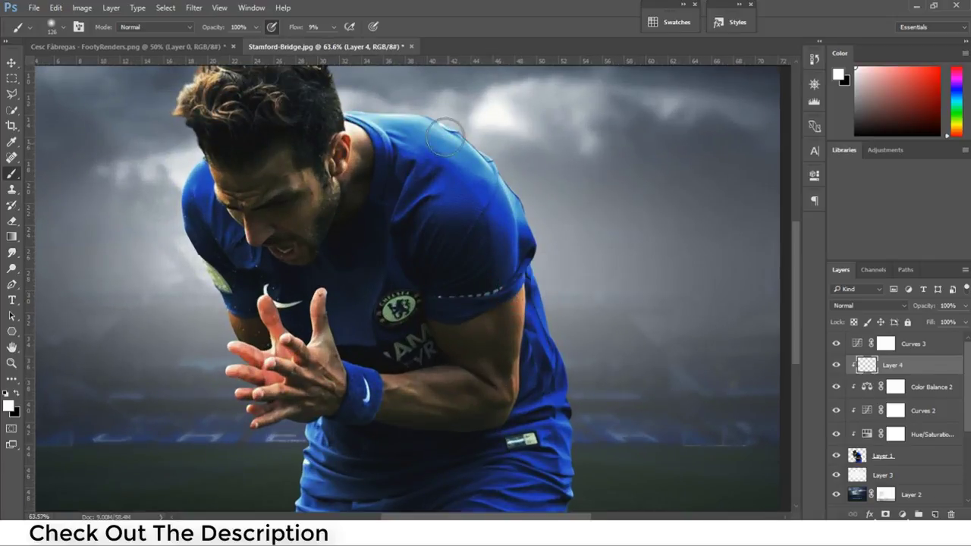
pyautogui.moveTo(412, 104)
pyautogui.mouseDown()
pyautogui.moveTo(494, 156)
pyautogui.moveTo(550, 228)
pyautogui.mouseUp()
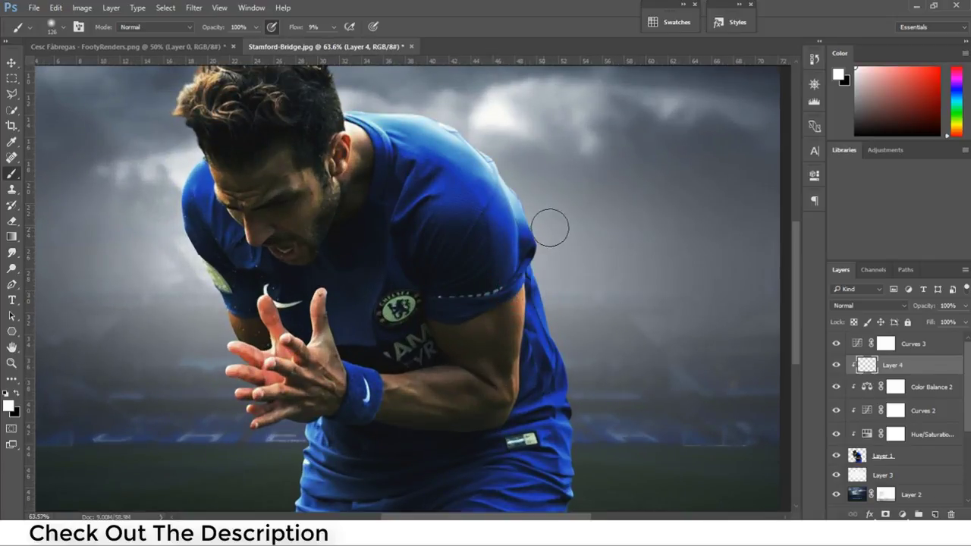
pyautogui.moveTo(347, 106); pyautogui.dragTo(374, 176)
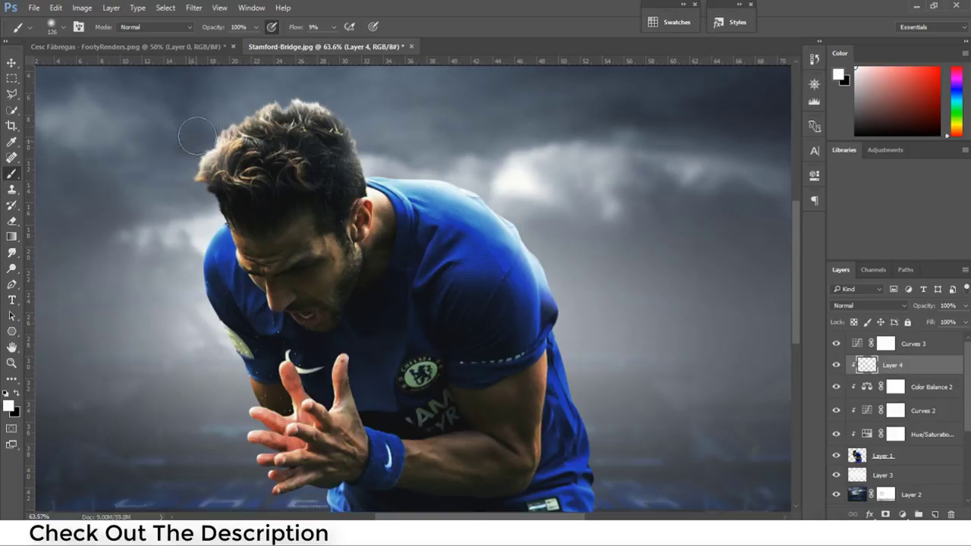
pyautogui.press(']')
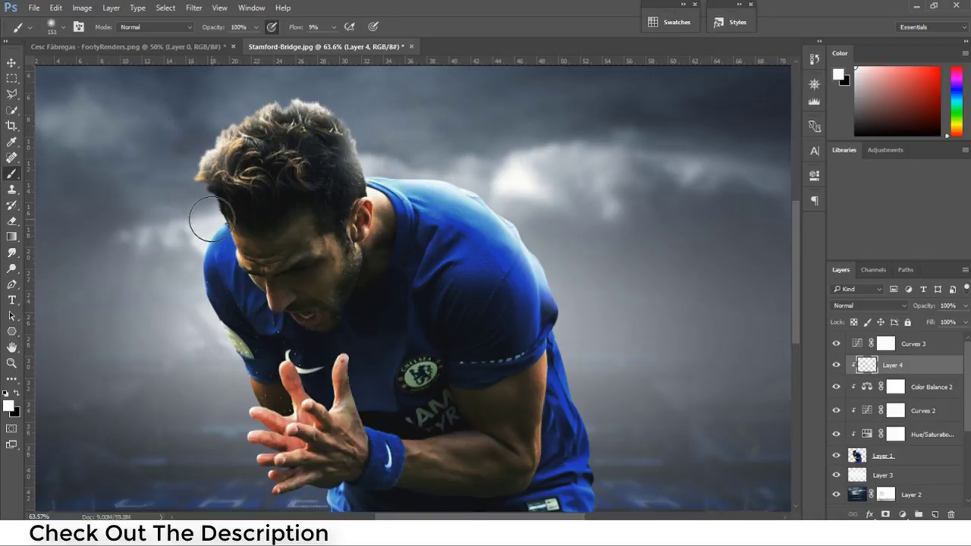
pyautogui.moveTo(205, 232); pyautogui.dragTo(205, 234)
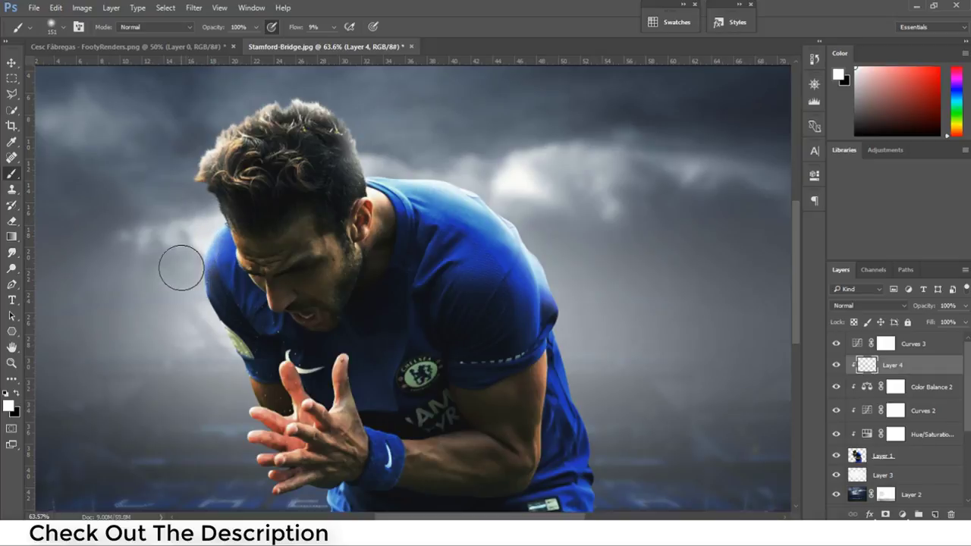
# - Add faint white rim light along the shoulder and arm with a ~156 px brush
pyautogui.scroll(2, 168, 262)
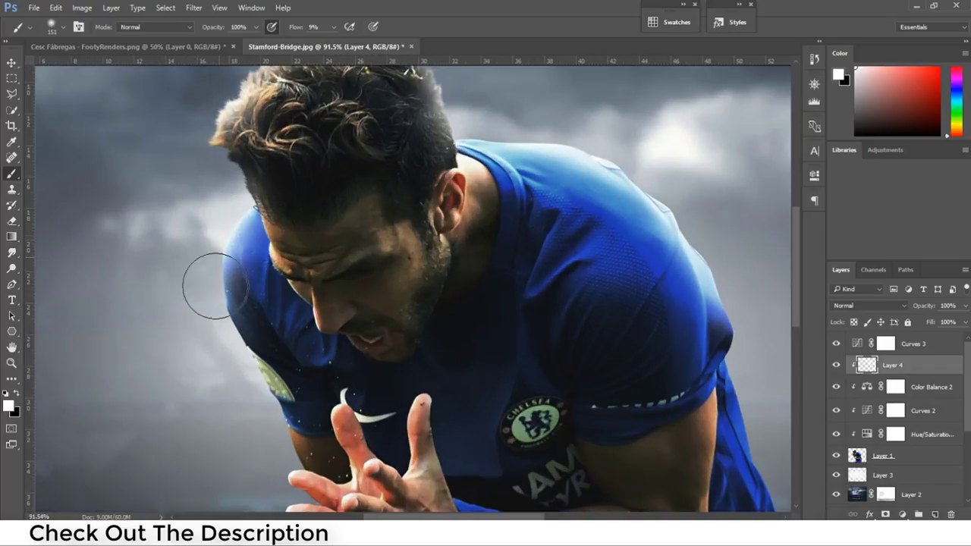
pyautogui.moveTo(235, 355); pyautogui.dragTo(231, 359)
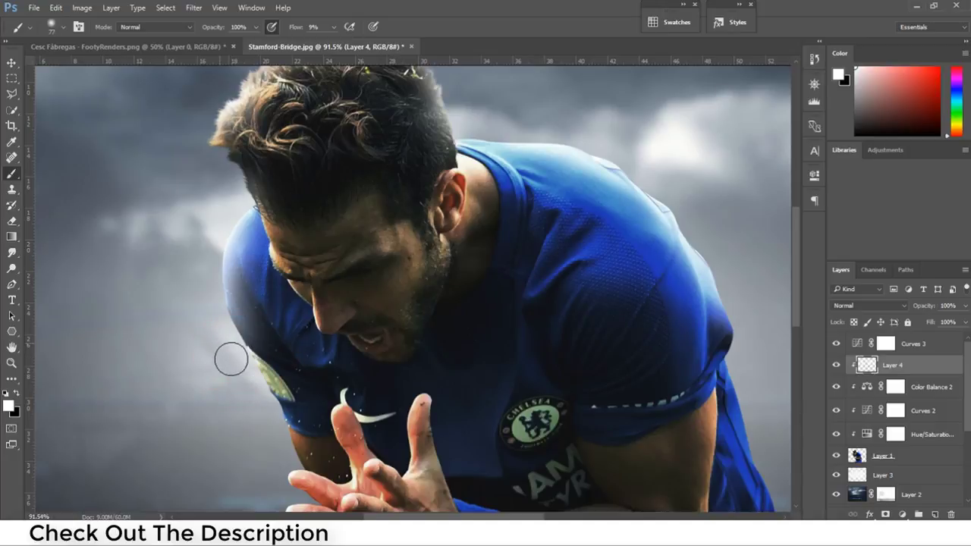
pyautogui.moveTo(199, 291); pyautogui.dragTo(206, 290)
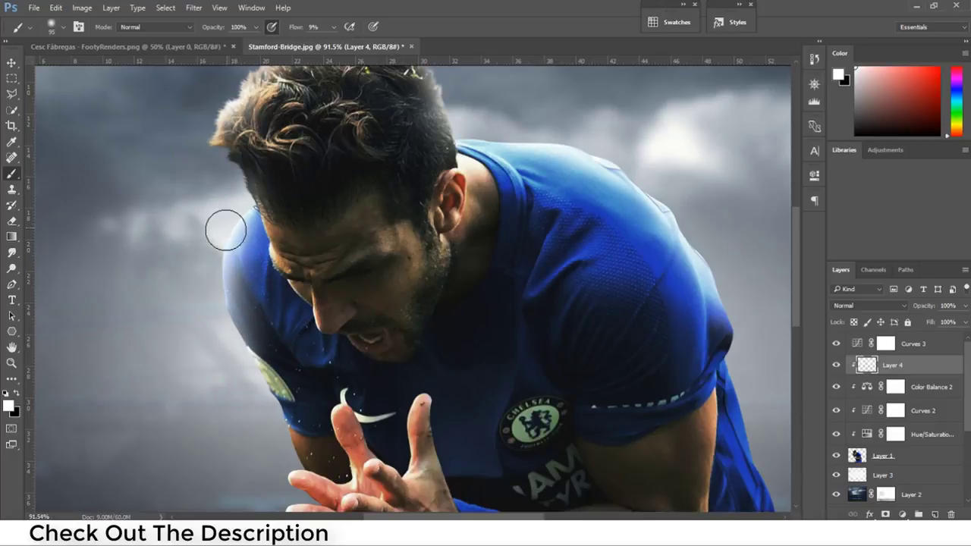
pyautogui.moveTo(227, 324); pyautogui.dragTo(234, 325)
pyautogui.moveTo(261, 382); pyautogui.dragTo(307, 269)
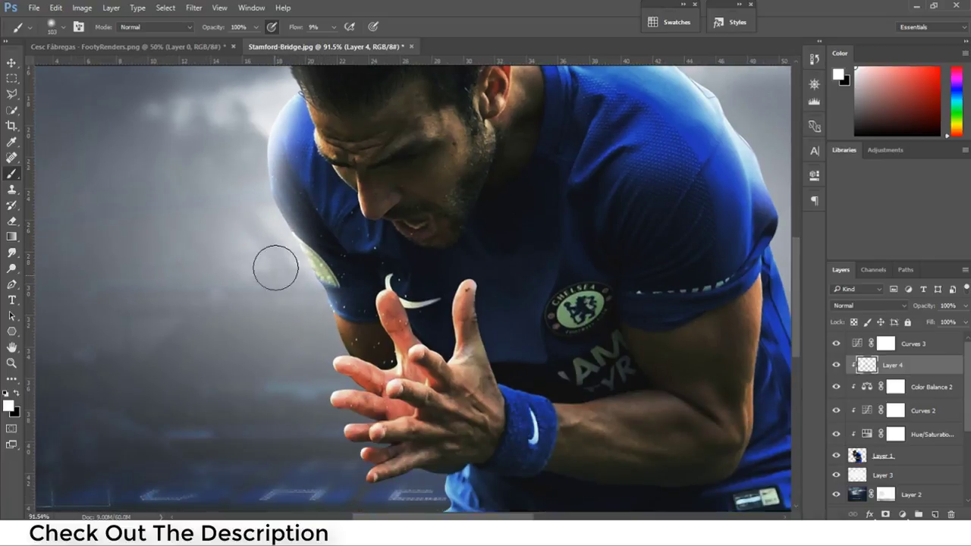
pyautogui.moveTo(265, 237); pyautogui.dragTo(253, 213)
pyautogui.moveTo(284, 262); pyautogui.dragTo(315, 326)
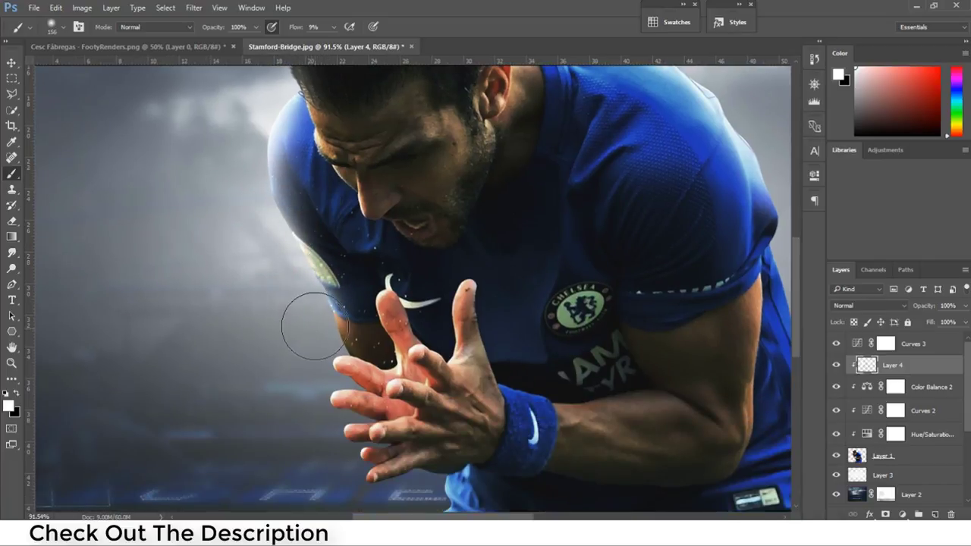
pyautogui.scroll(-4, 315, 334)
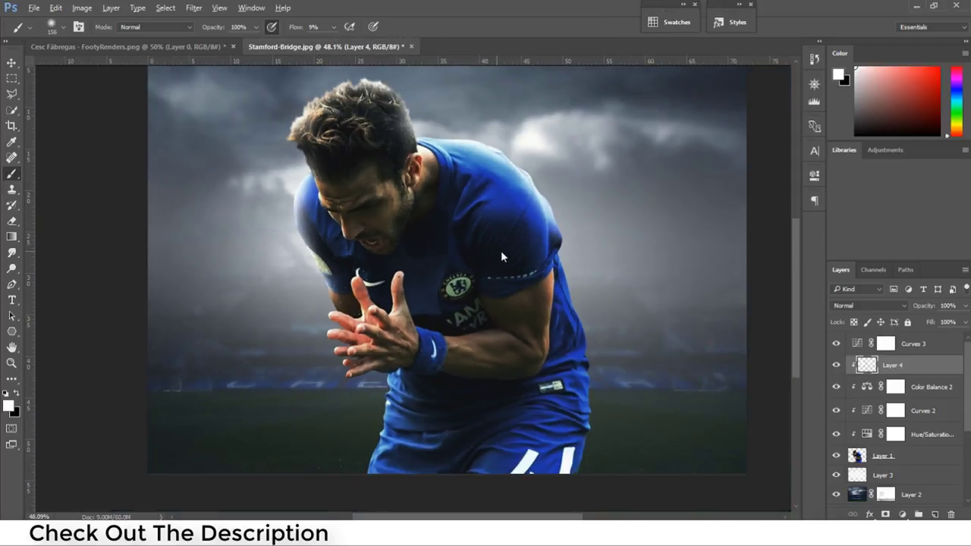
pyautogui.click(916, 456)
pyautogui.click(918, 478)
pyautogui.click(935, 514)
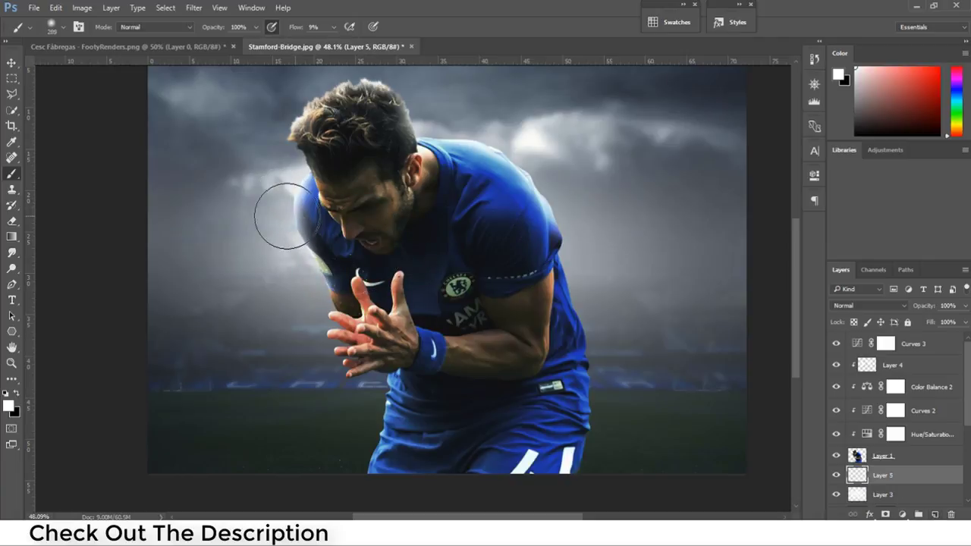
pyautogui.moveTo(287, 216); pyautogui.dragTo(295, 218)
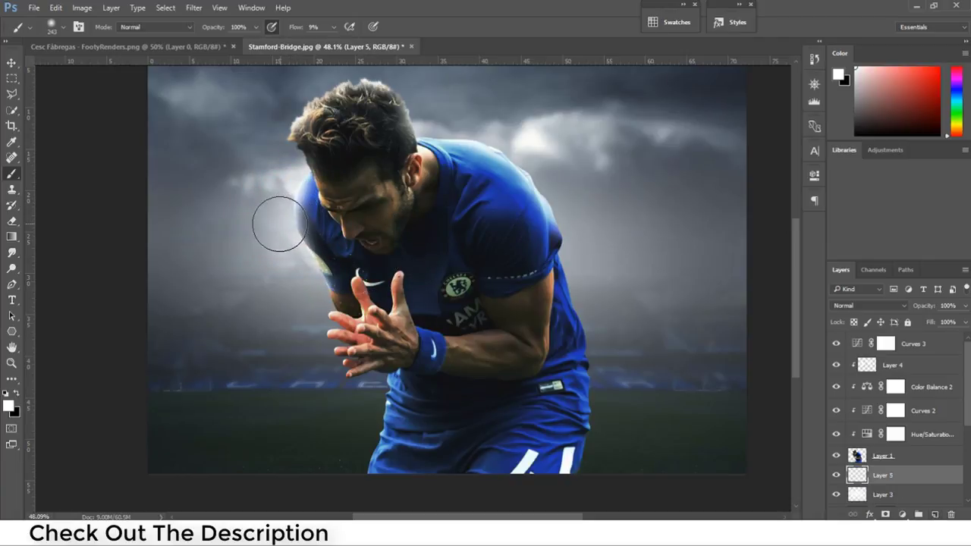
pyautogui.moveTo(217, 227); pyautogui.dragTo(286, 250)
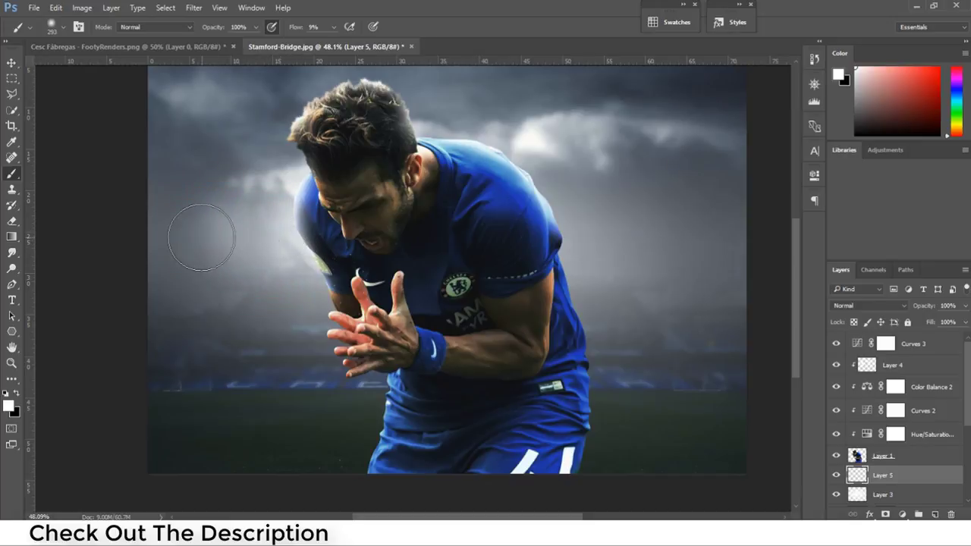
pyautogui.moveTo(205, 246); pyautogui.dragTo(219, 247)
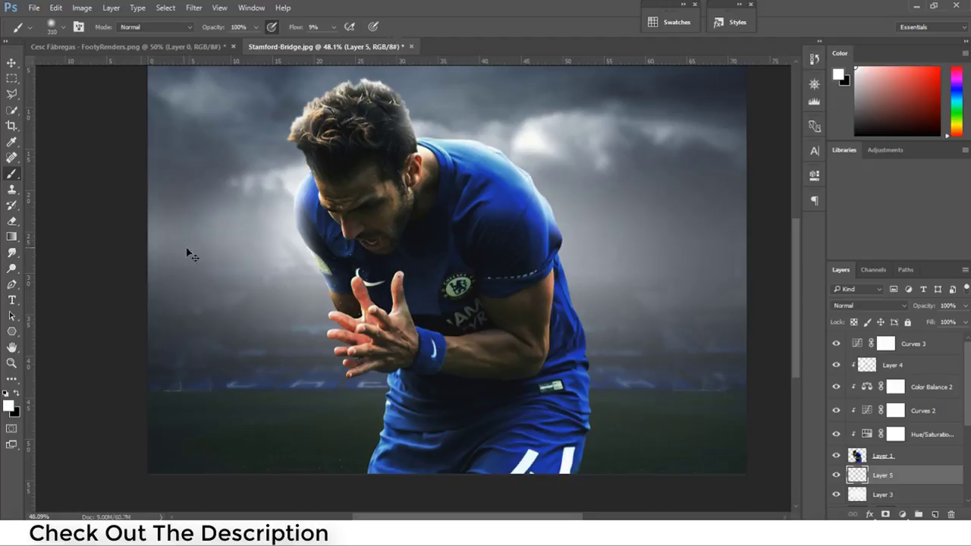
pyautogui.moveTo(186, 252); pyautogui.dragTo(218, 248)
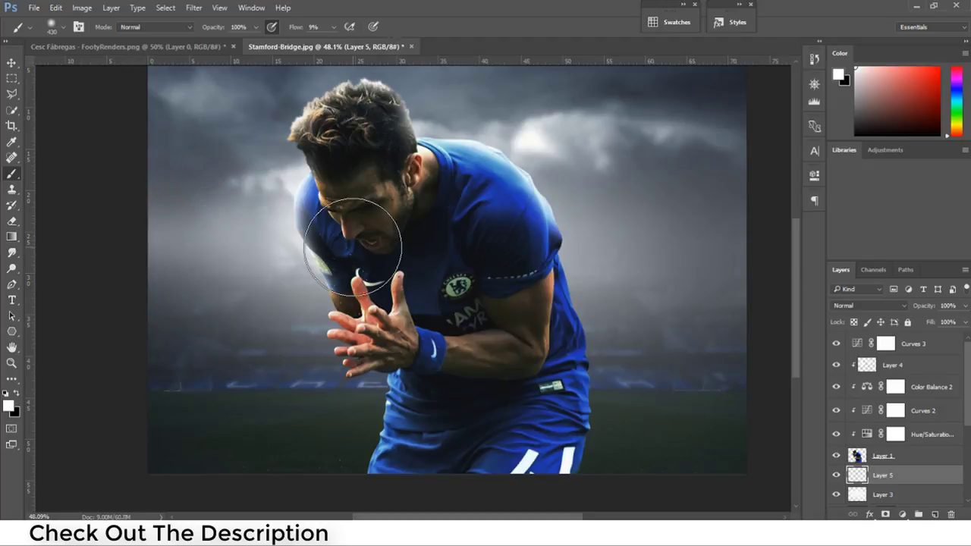
pyautogui.moveTo(575, 235); pyautogui.dragTo(737, 242)
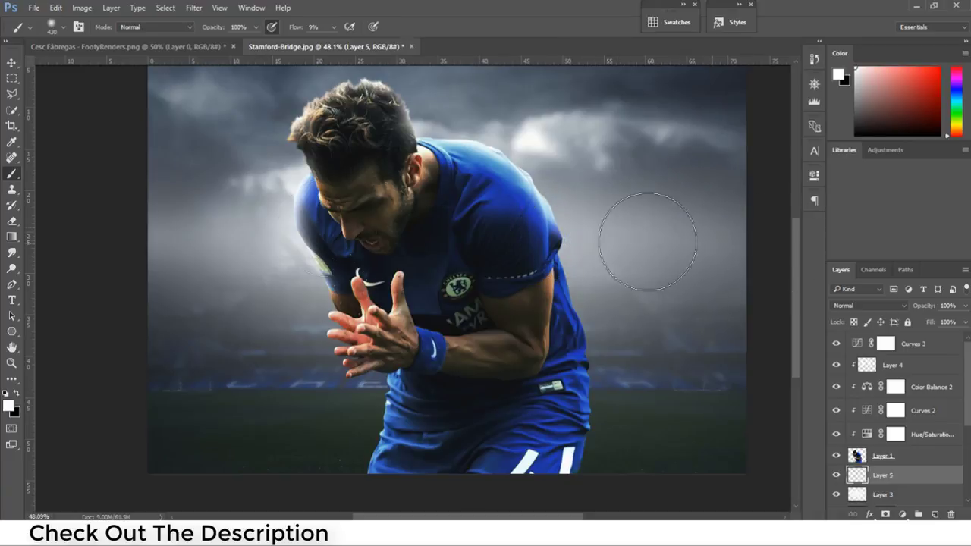
pyautogui.moveTo(98, 210)
pyautogui.mouseDown()
pyautogui.moveTo(127, 237)
pyautogui.moveTo(171, 224)
pyautogui.mouseUp()
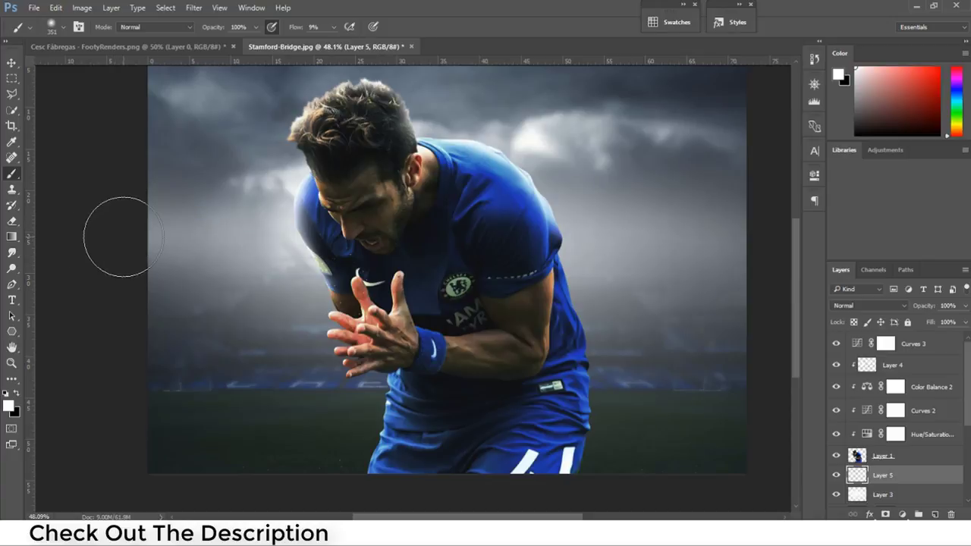
pyautogui.scroll(-2, 272, 195)
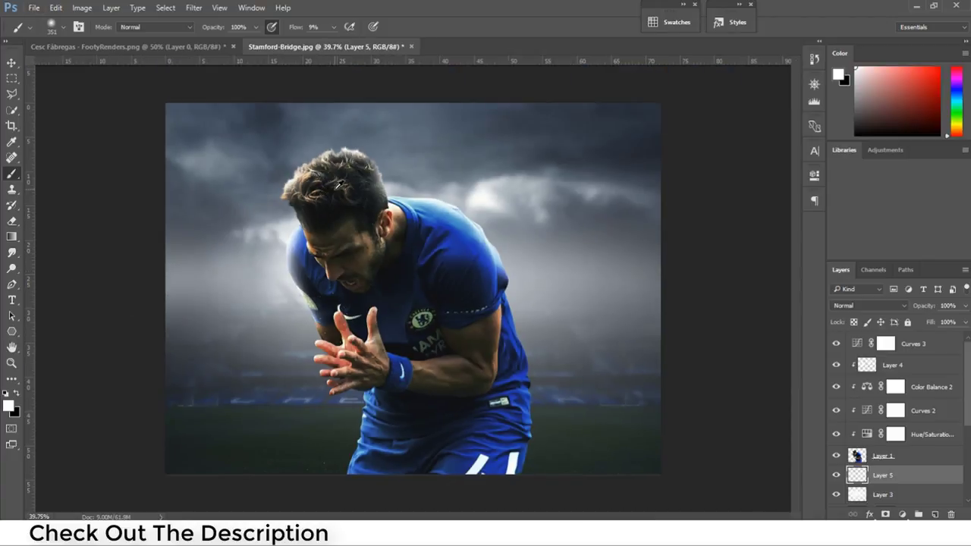
pyautogui.scroll(1, 445, 180)
pyautogui.scroll(2, 437, 183)
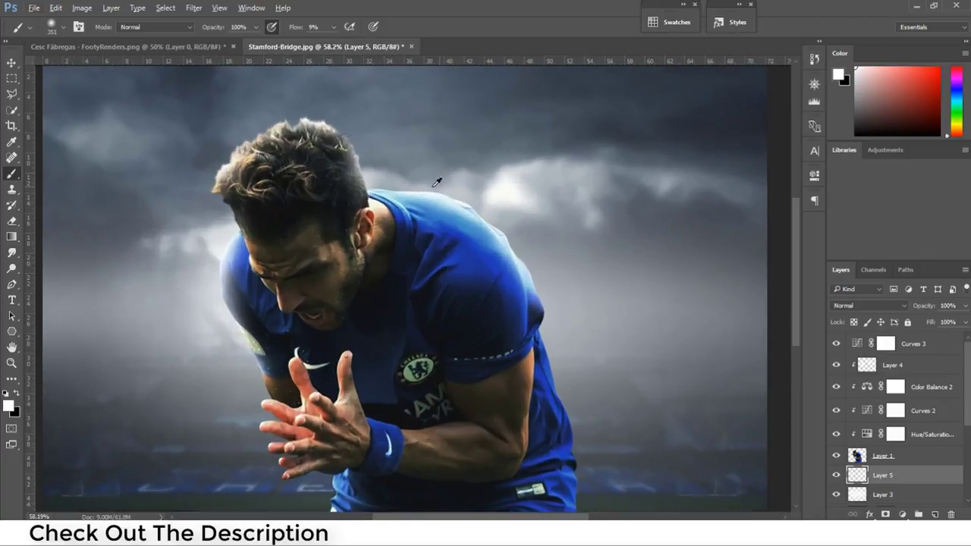
pyautogui.scroll(1, 357, 181)
pyautogui.scroll(-3, 336, 195)
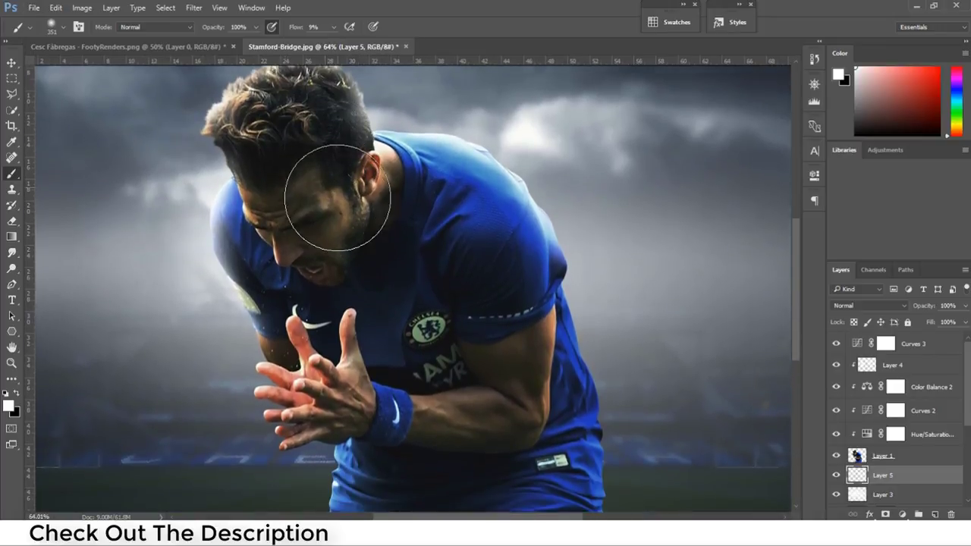
pyautogui.scroll(-2, 430, 236)
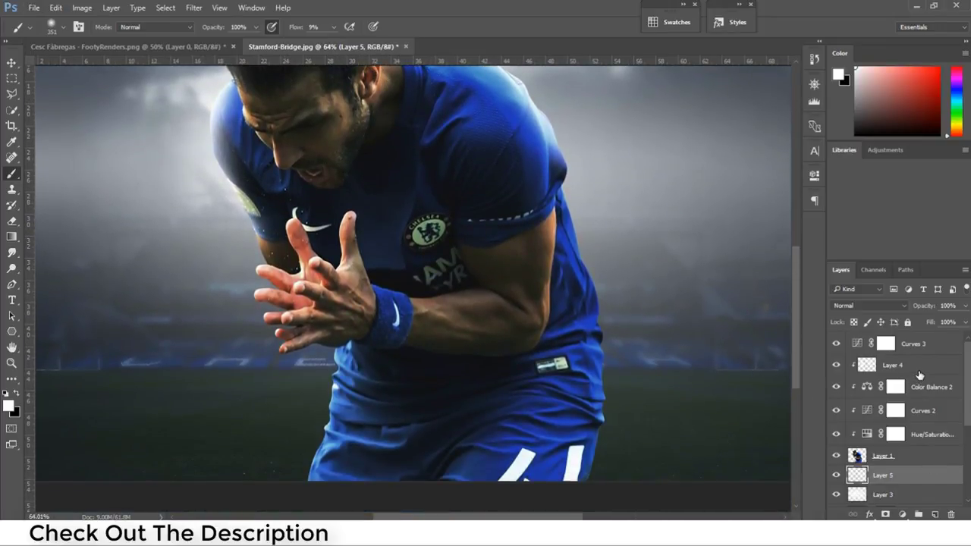
pyautogui.click(920, 375)
# - Create a new layer clipped to the player and shade the lower shorts black
pyautogui.click(936, 514)
pyautogui.hotkey('ctrl', 'alt', 'g')
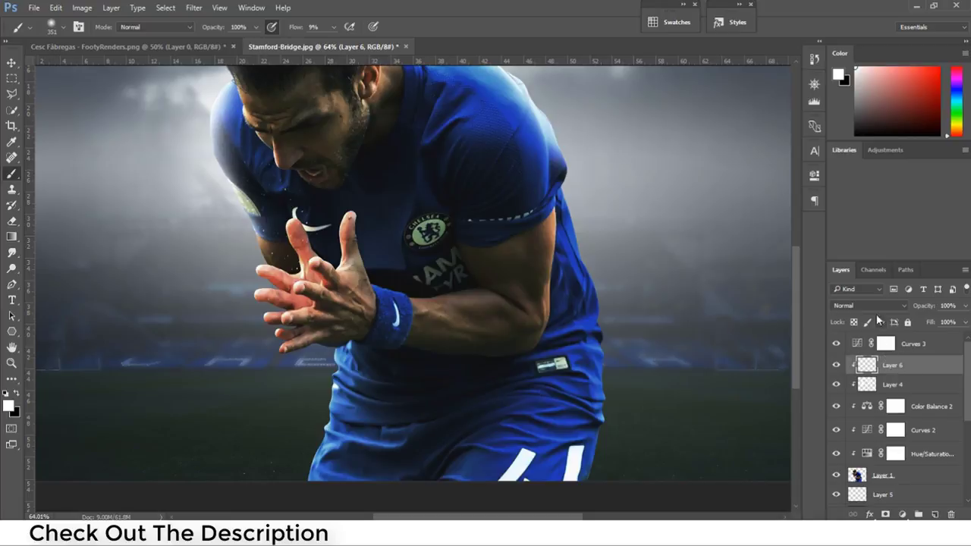
pyautogui.click(18, 396)
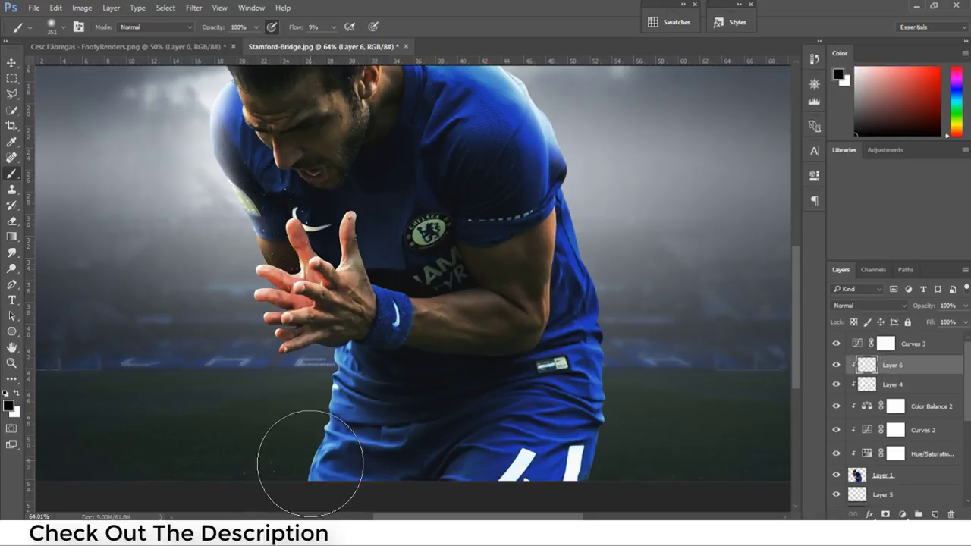
pyautogui.moveTo(303, 466)
pyautogui.mouseDown()
pyautogui.moveTo(379, 429)
pyautogui.moveTo(508, 461)
pyautogui.mouseUp()
# - Shade the shorts further with a smaller soft brush of about 201 px
pyautogui.keyDown('alt'); pyautogui.rightClick(508, 462); pyautogui.keyUp('alt')
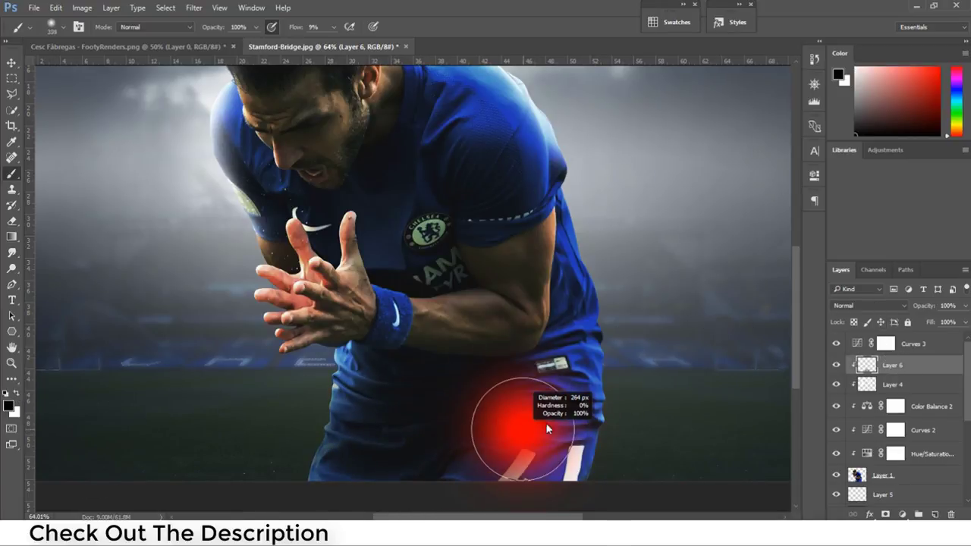
pyautogui.keyDown('alt'); pyautogui.rightClick(455, 260); pyautogui.keyUp('alt')
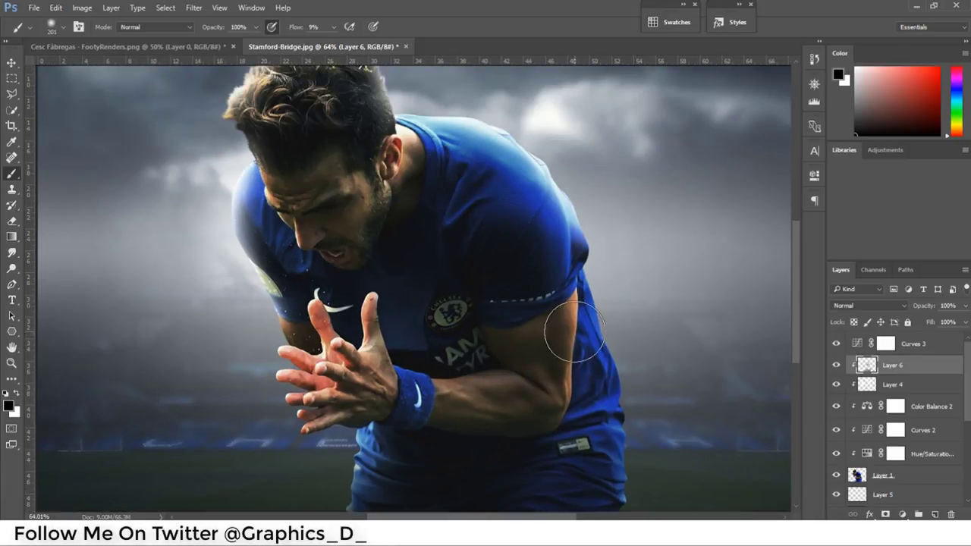
pyautogui.moveTo(575, 331); pyautogui.dragTo(544, 197)
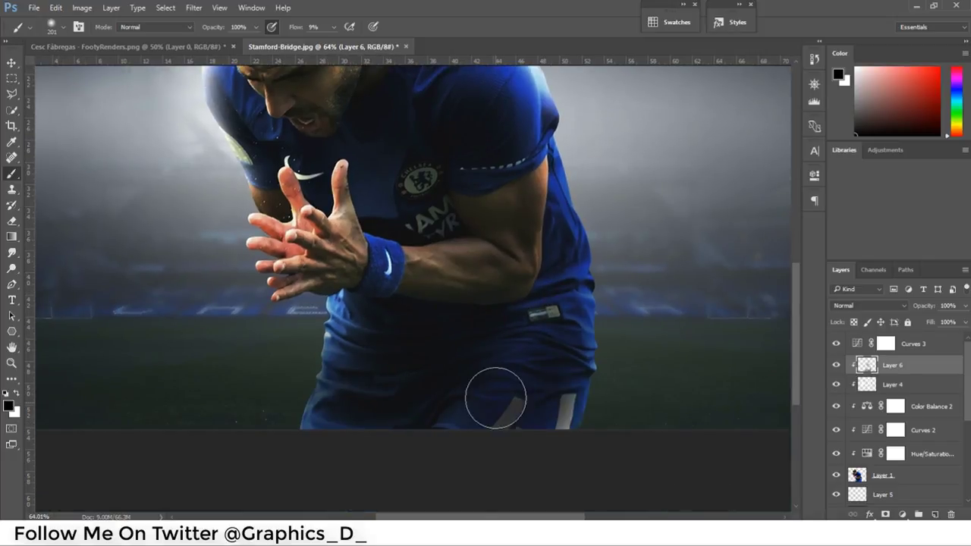
pyautogui.scroll(-2, 450, 375)
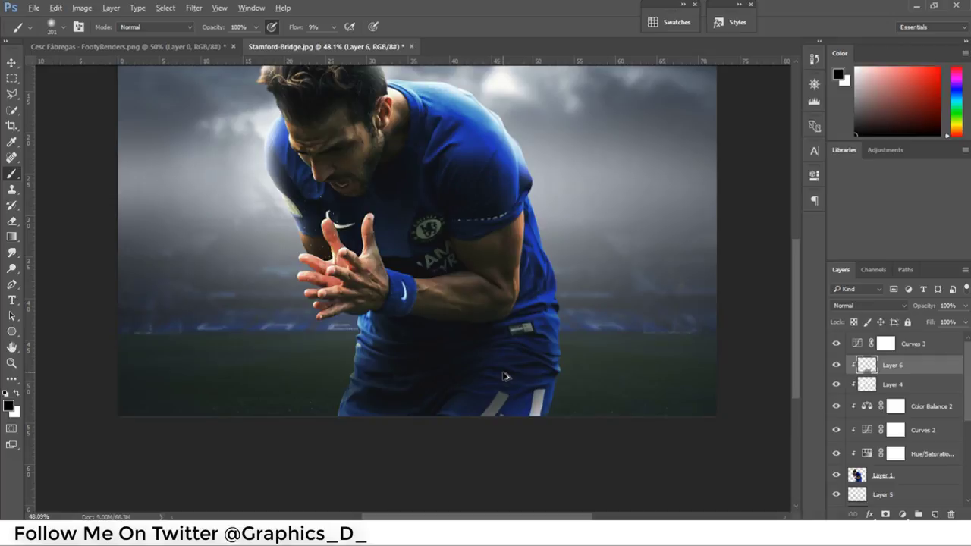
pyautogui.moveTo(505, 376); pyautogui.dragTo(504, 364)
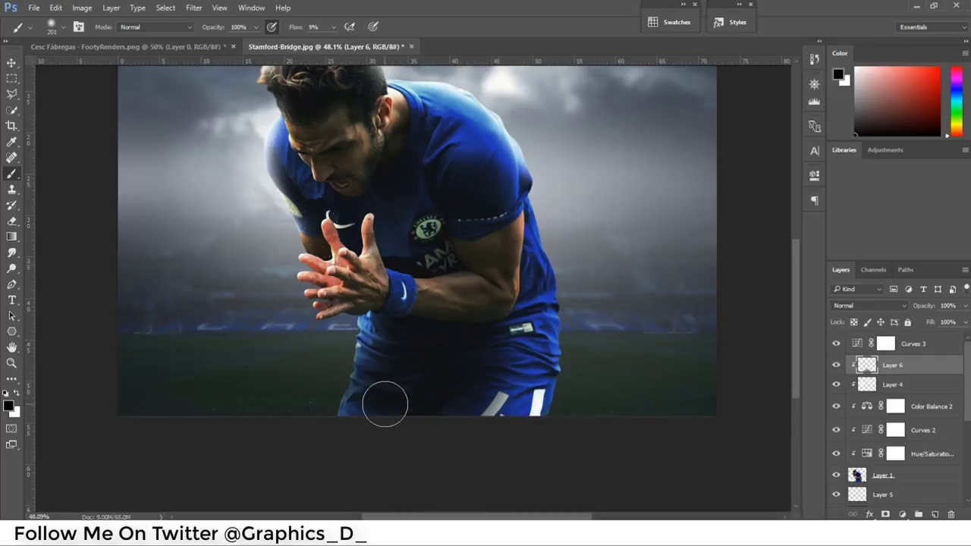
pyautogui.scroll(2, 459, 288)
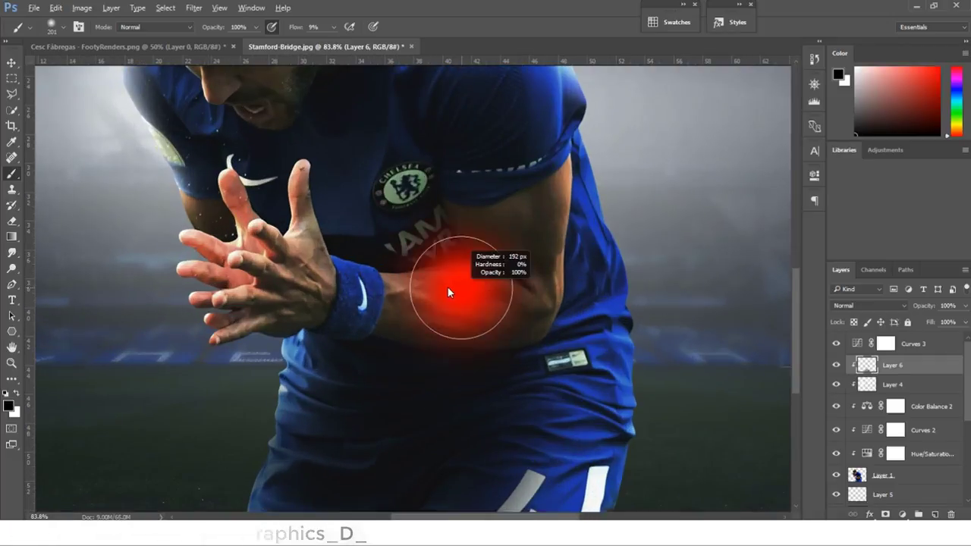
pyautogui.moveTo(486, 294); pyautogui.dragTo(536, 425)
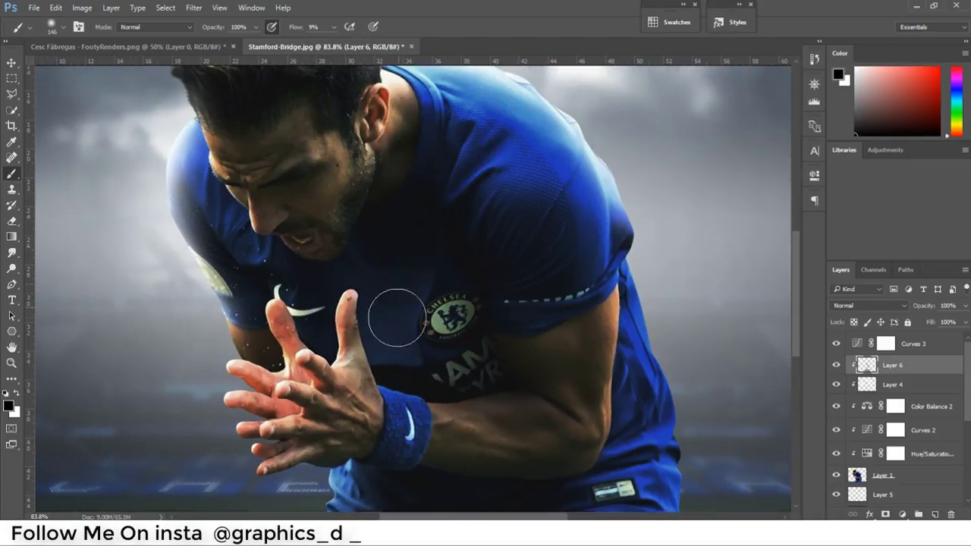
# - Darken the hair at the top of the head with a ~106 px soft brush
pyautogui.scroll(2, 425, 227)
pyautogui.keyDown('alt'); pyautogui.rightClick(324, 157); pyautogui.keyUp('alt')
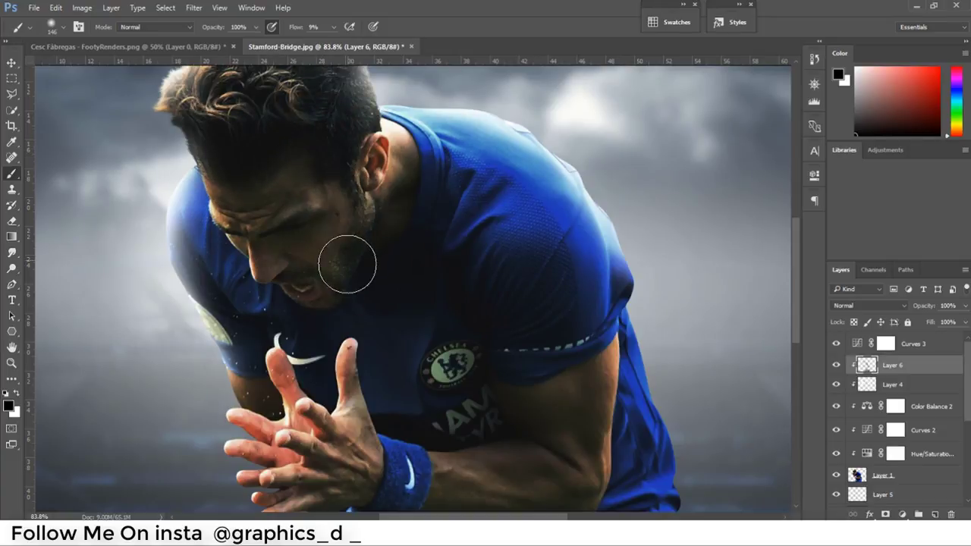
pyautogui.scroll(1, 304, 232)
pyautogui.keyDown('alt'); pyautogui.rightClick(318, 259); pyautogui.keyUp('alt')
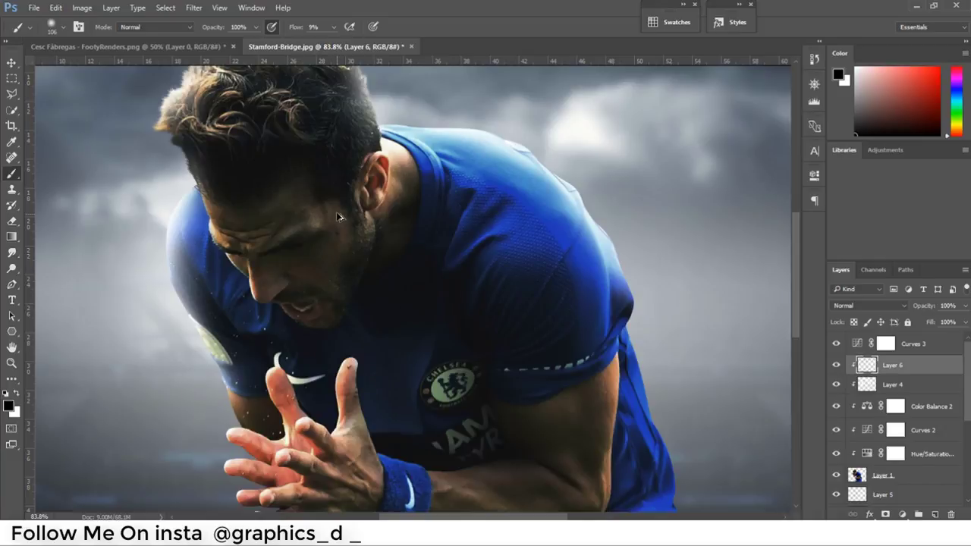
pyautogui.scroll(3, 368, 262)
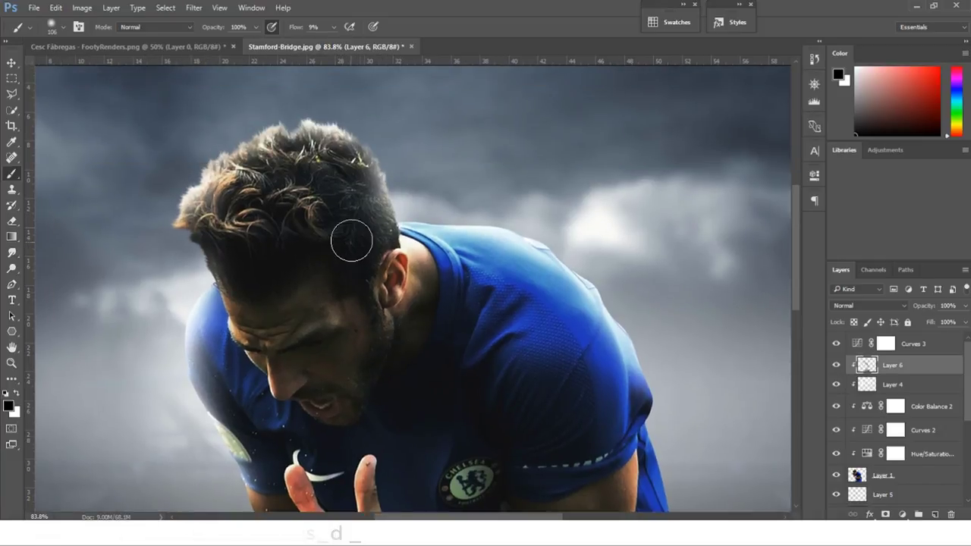
pyautogui.moveTo(351, 241)
pyautogui.mouseDown()
pyautogui.moveTo(357, 190)
pyautogui.moveTo(345, 178)
pyautogui.moveTo(315, 190)
pyautogui.moveTo(265, 168)
pyautogui.moveTo(210, 220)
pyautogui.mouseUp()
pyautogui.moveTo(225, 185)
pyautogui.mouseDown()
pyautogui.moveTo(276, 163)
pyautogui.moveTo(216, 189)
pyautogui.moveTo(197, 220)
pyautogui.moveTo(243, 171)
pyautogui.moveTo(264, 163)
pyautogui.moveTo(195, 220)
pyautogui.mouseUp()
pyautogui.scroll(-1, 276, 237)
pyautogui.scroll(-3, 276, 237)
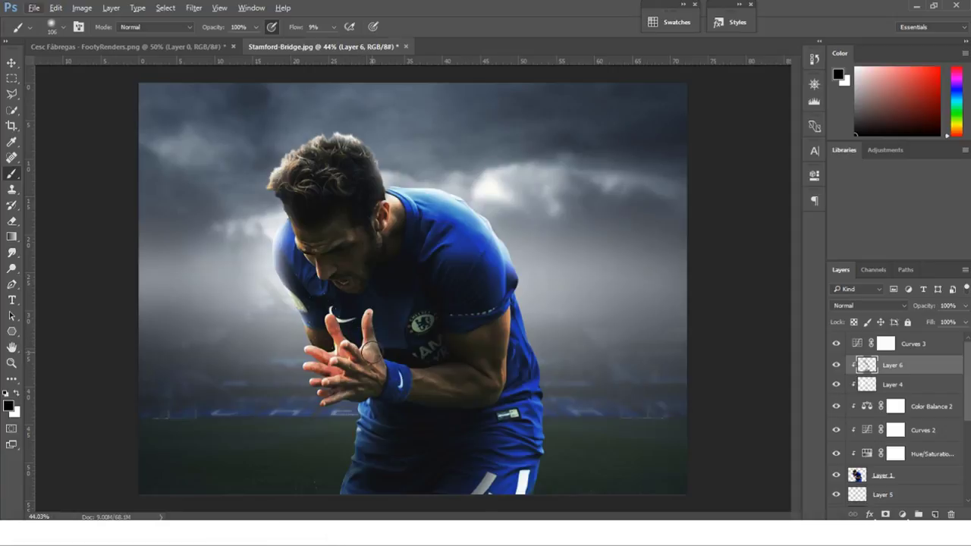
pyautogui.scroll(3, 369, 351)
pyautogui.moveTo(370, 371); pyautogui.dragTo(343, 363)
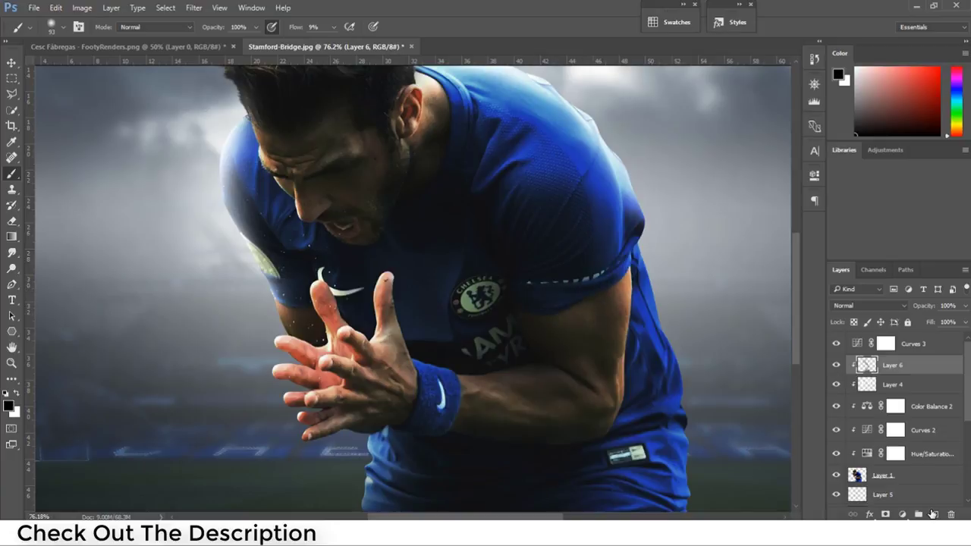
# - Add a new Layer 7 set to Soft Light blending
pyautogui.click(932, 514)
pyautogui.click(869, 305)
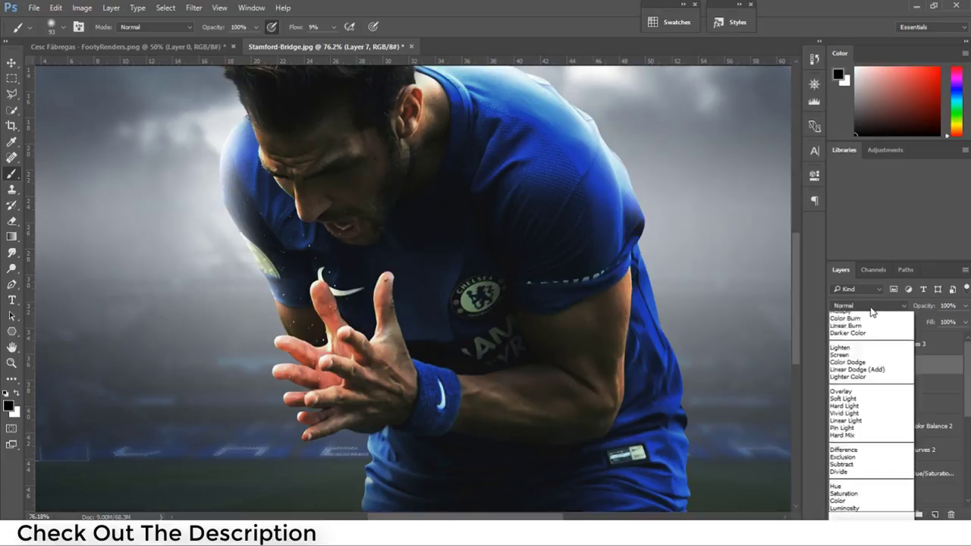
pyautogui.click(857, 433)
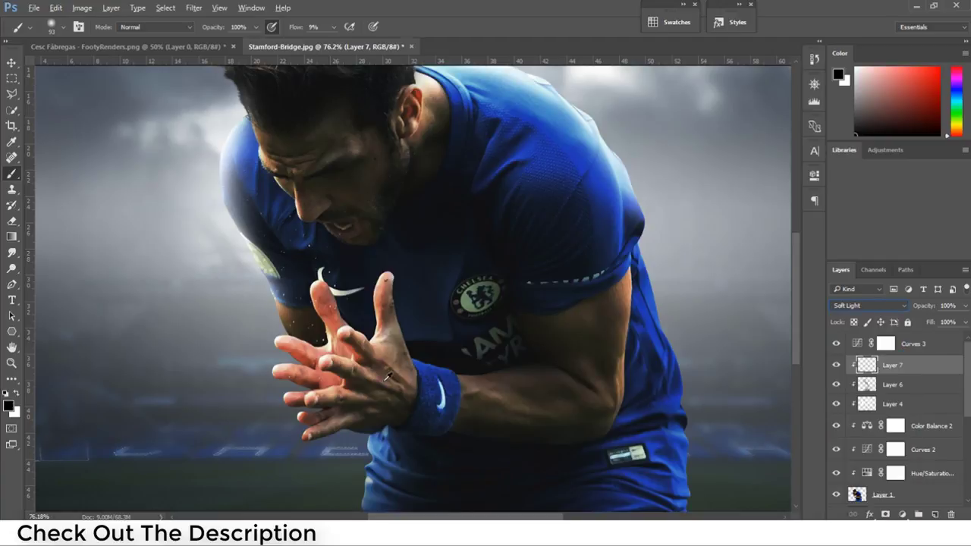
# - Shade the back of the hand, fingers and raised finger with a ~38 px soft brush
pyautogui.scroll(5, 368, 364)
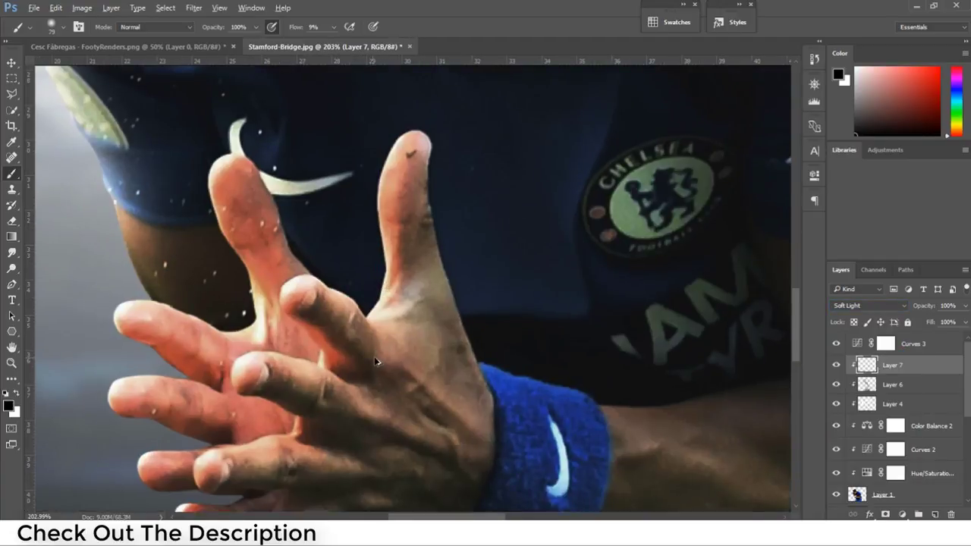
pyautogui.keyDown('alt'); pyautogui.rightClick(322, 322); pyautogui.keyUp('alt')
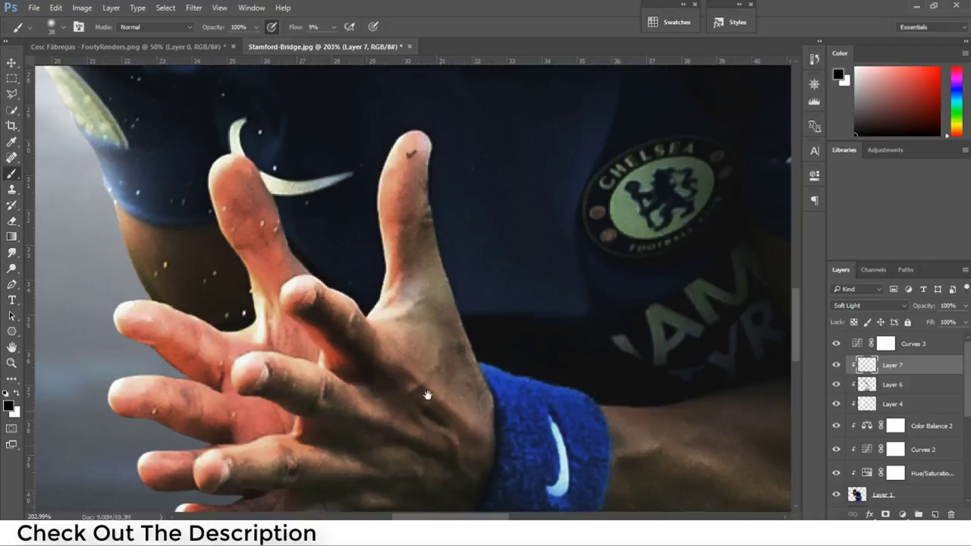
pyautogui.moveTo(481, 447); pyautogui.dragTo(419, 314)
pyautogui.moveTo(180, 238); pyautogui.dragTo(362, 284)
pyautogui.moveTo(137, 243)
pyautogui.mouseDown()
pyautogui.moveTo(336, 304)
pyautogui.moveTo(114, 334)
pyautogui.moveTo(379, 319)
pyautogui.moveTo(121, 331)
pyautogui.mouseUp()
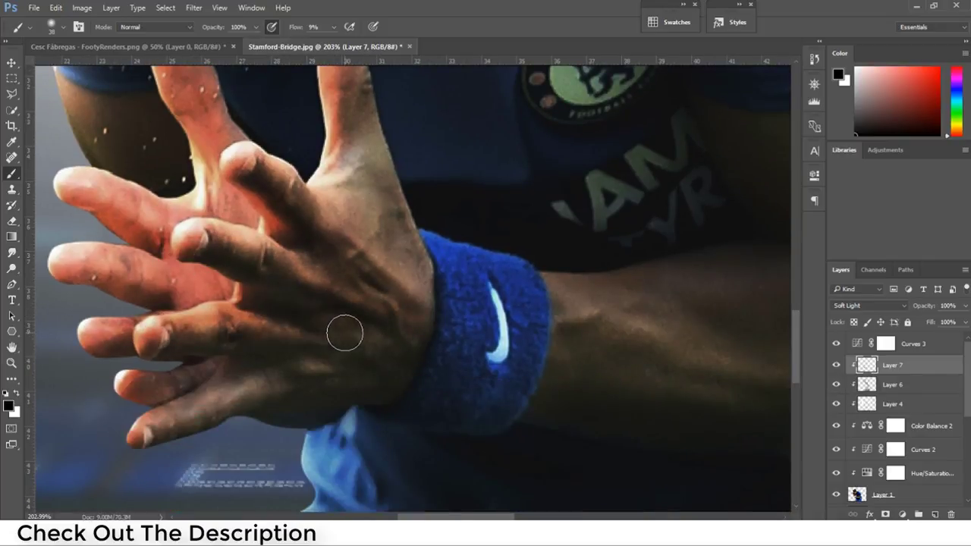
pyautogui.moveTo(345, 333)
pyautogui.mouseDown()
pyautogui.moveTo(293, 369)
pyautogui.moveTo(383, 368)
pyautogui.moveTo(249, 407)
pyautogui.mouseUp()
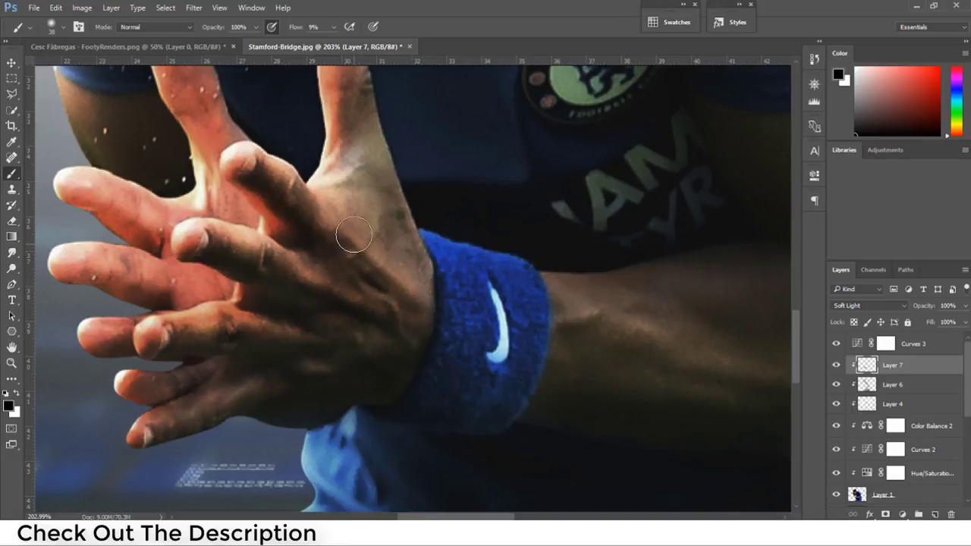
pyautogui.scroll(-2, 354, 236)
pyautogui.press('[')
pyautogui.press('[')
pyautogui.press('[')
pyautogui.scroll(1, 354, 236)
pyautogui.scroll(1, 361, 234)
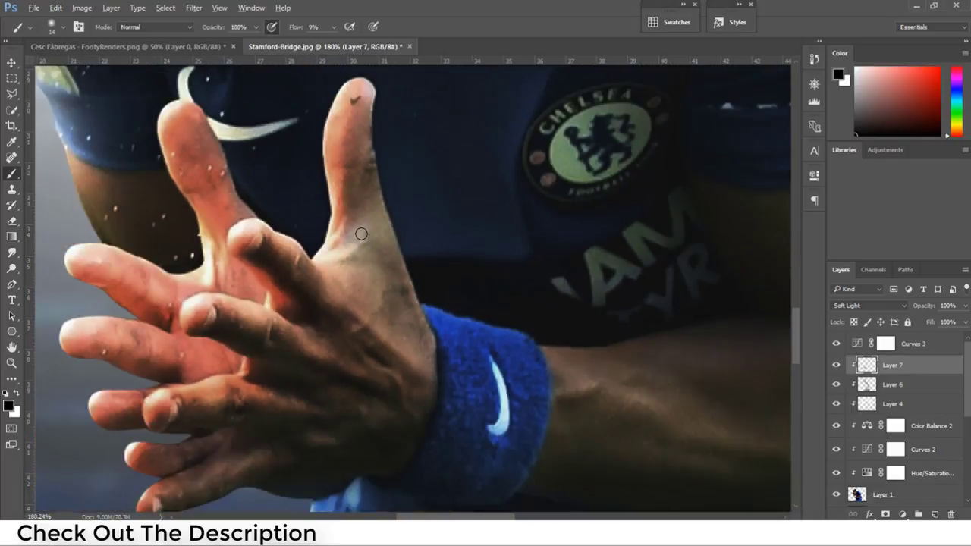
pyautogui.moveTo(374, 117)
pyautogui.mouseDown()
pyautogui.moveTo(370, 205)
pyautogui.moveTo(396, 298)
pyautogui.moveTo(413, 296)
pyautogui.moveTo(411, 385)
pyautogui.mouseUp()
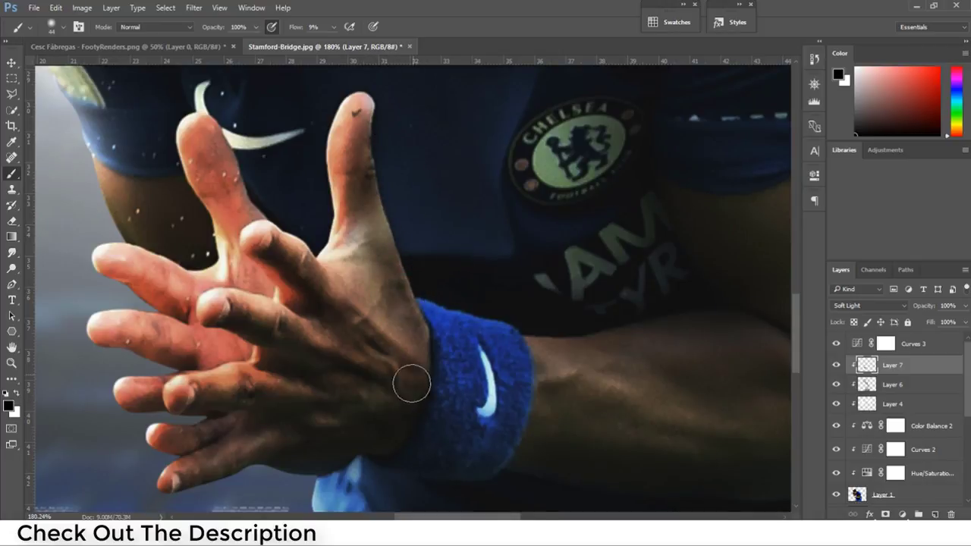
# - Move to the wristband and forearm, enlarging the brush from about 53 to 111 px
pyautogui.moveTo(372, 340); pyautogui.dragTo(309, 285)
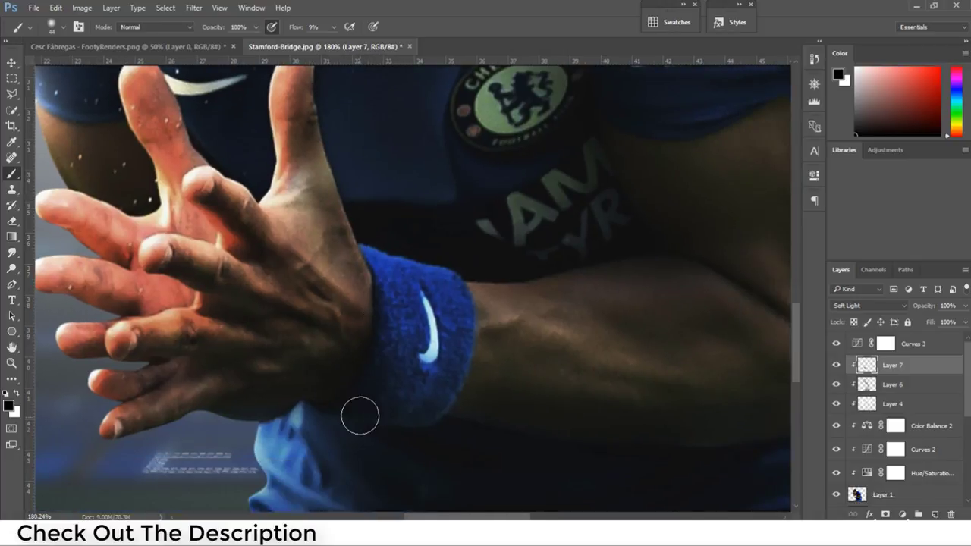
pyautogui.keyDown('alt'); pyautogui.rightClick(403, 384); pyautogui.keyUp('alt')
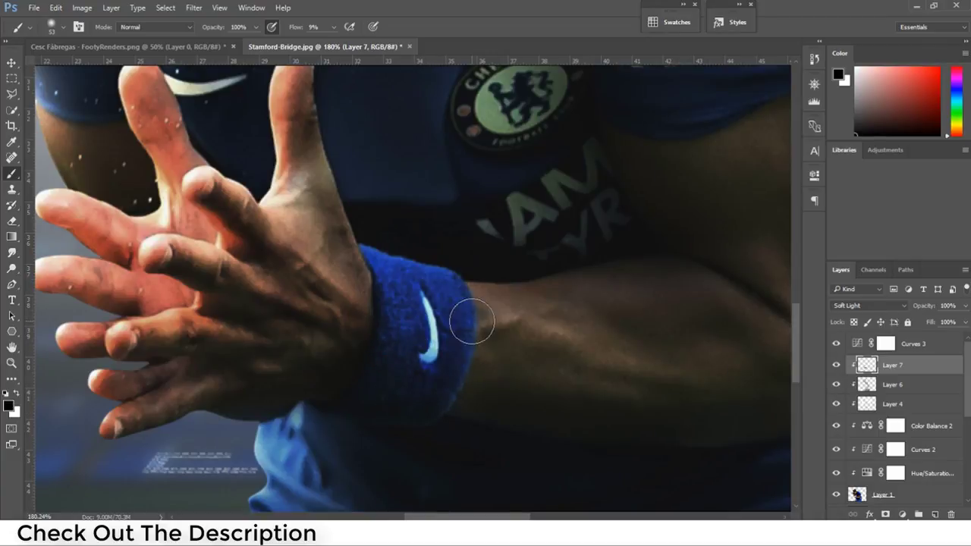
pyautogui.moveTo(379, 369); pyautogui.dragTo(258, 320)
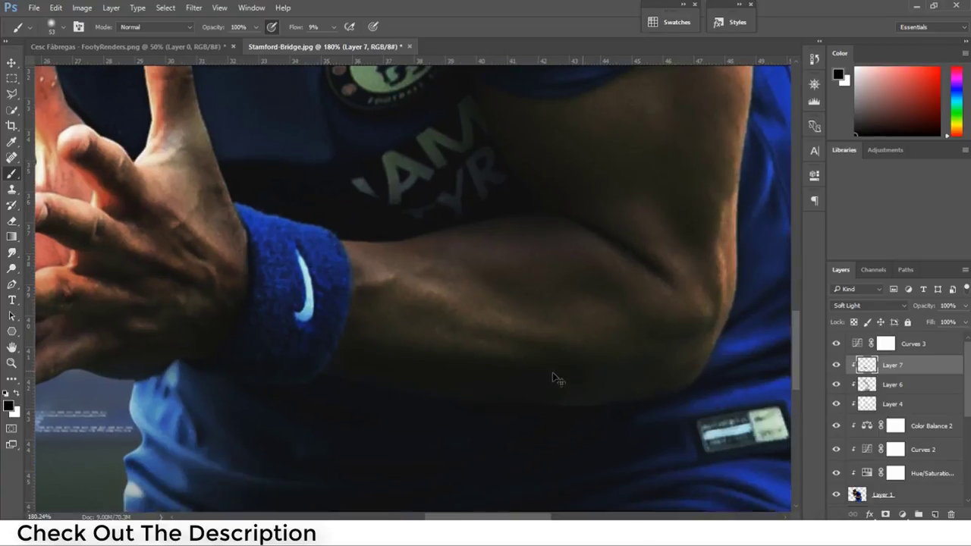
pyautogui.keyDown('alt'); pyautogui.rightClick(438, 366); pyautogui.keyUp('alt')
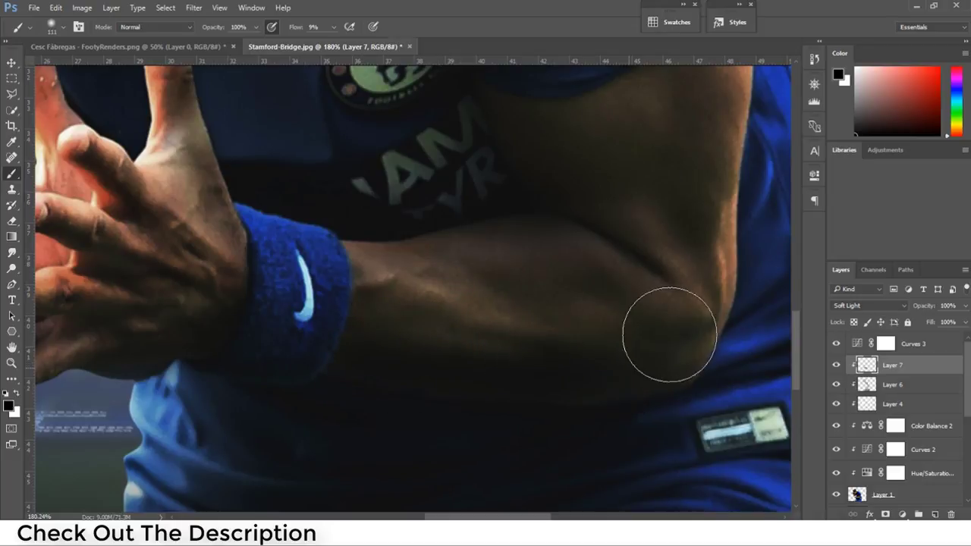
# - Bring the upper arm and badge into view and size the brush to about 78 px
pyautogui.moveTo(697, 293); pyautogui.dragTo(602, 369)
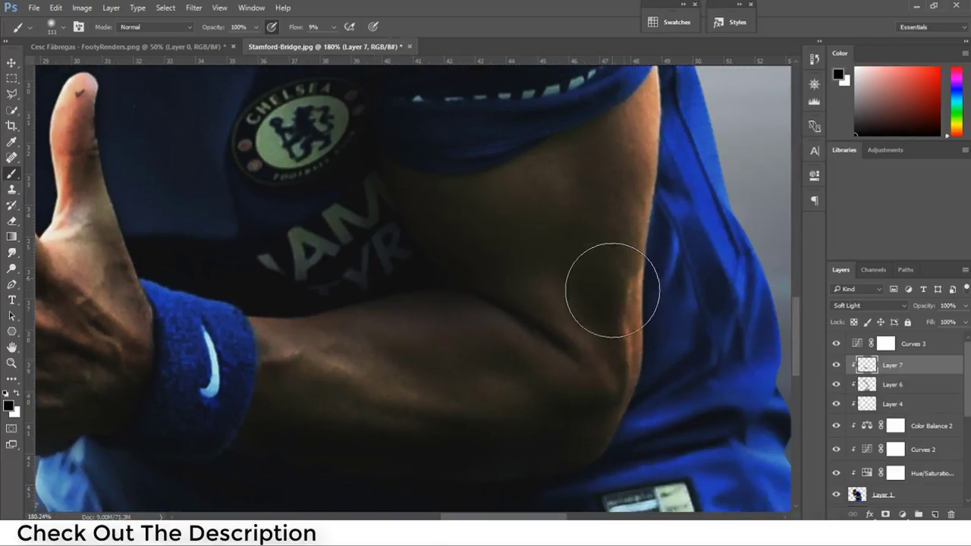
pyautogui.keyDown('alt'); pyautogui.rightClick(620, 328); pyautogui.keyUp('alt')
pyautogui.keyDown('alt'); pyautogui.rightClick(602, 350); pyautogui.keyUp('alt')
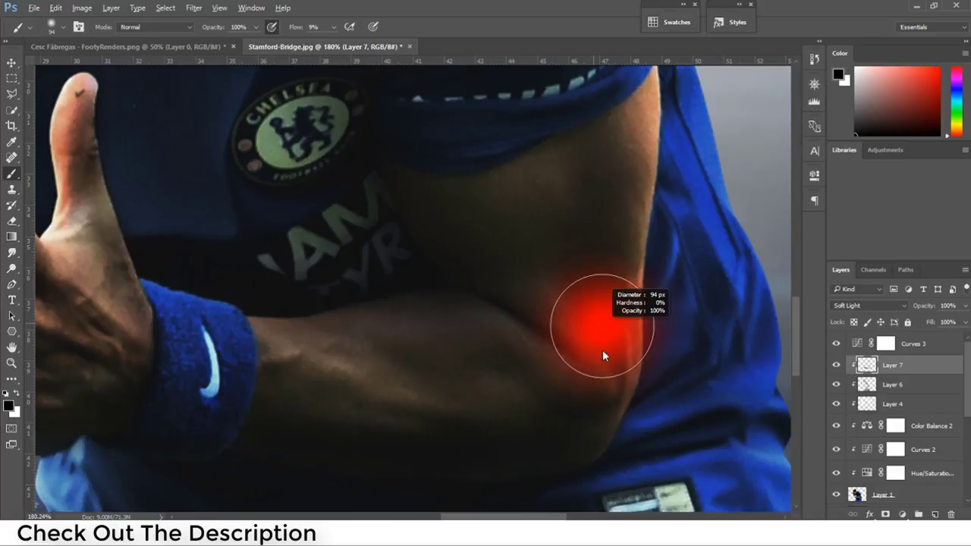
pyautogui.keyDown('alt'); pyautogui.rightClick(577, 375); pyautogui.keyUp('alt')
pyautogui.scroll(-5, 460, 306)
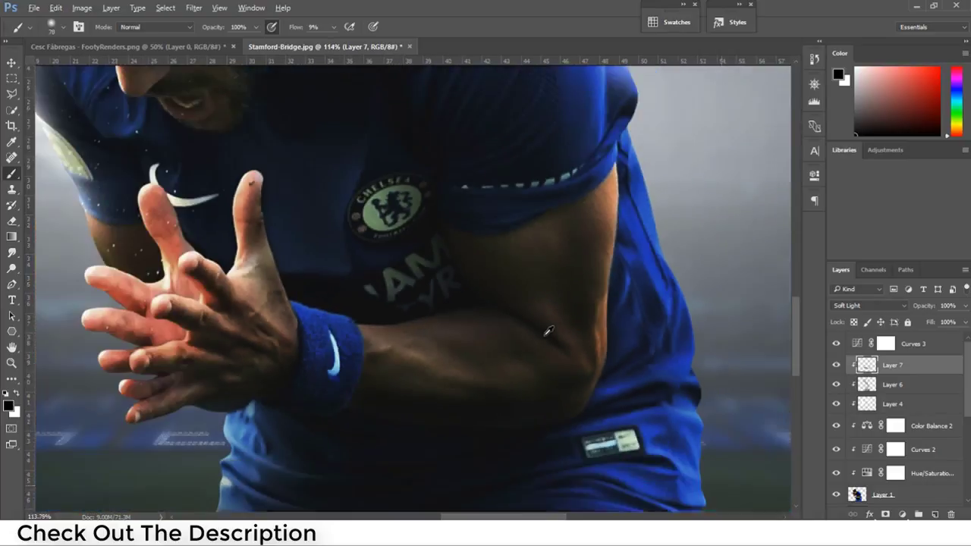
pyautogui.scroll(-2, 548, 328)
pyautogui.scroll(4, 494, 349)
pyautogui.keyDown('alt'); pyautogui.rightClick(493, 349); pyautogui.keyUp('alt')
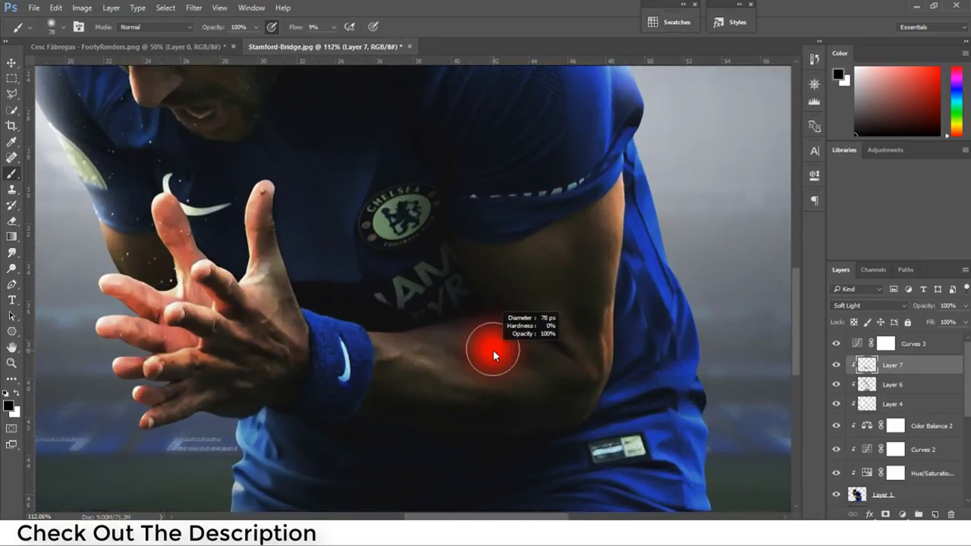
pyautogui.scroll(2, 456, 351)
pyautogui.scroll(2, 419, 347)
# - Switch to white and lighten the wristband edge, undoing one forearm stroke
pyautogui.keyDown('alt'); pyautogui.rightClick(317, 343); pyautogui.keyUp('alt')
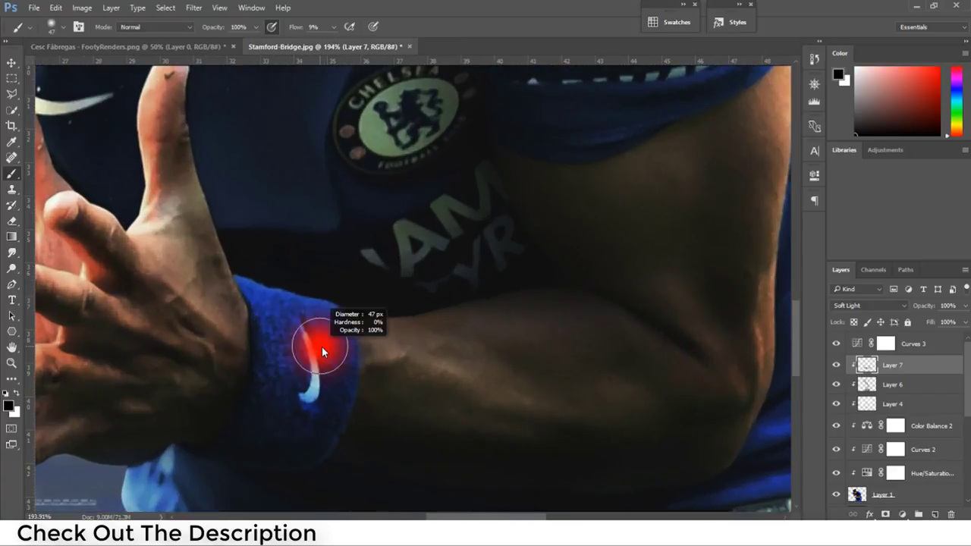
pyautogui.press('x')
pyautogui.moveTo(280, 322); pyautogui.dragTo(282, 367)
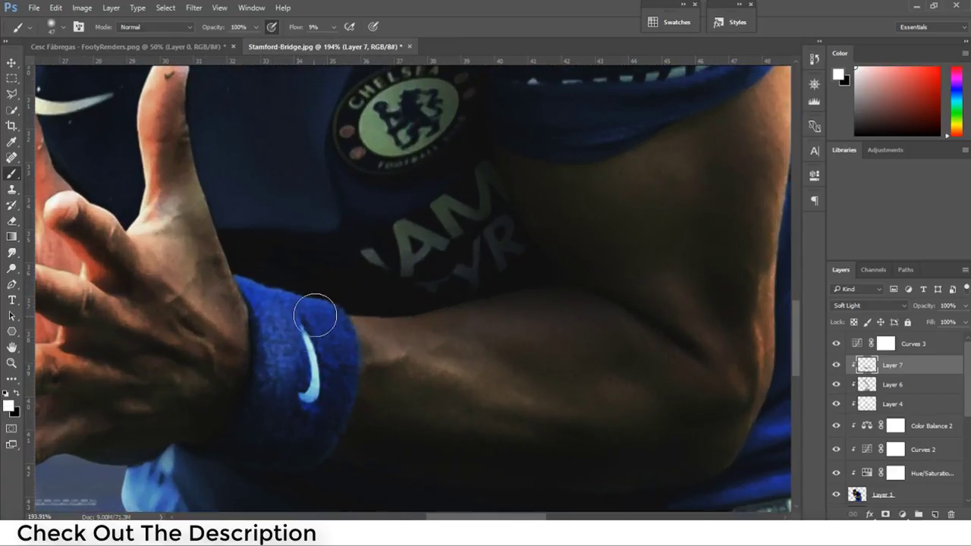
pyautogui.keyDown('alt'); pyautogui.rightClick(349, 393); pyautogui.keyUp('alt')
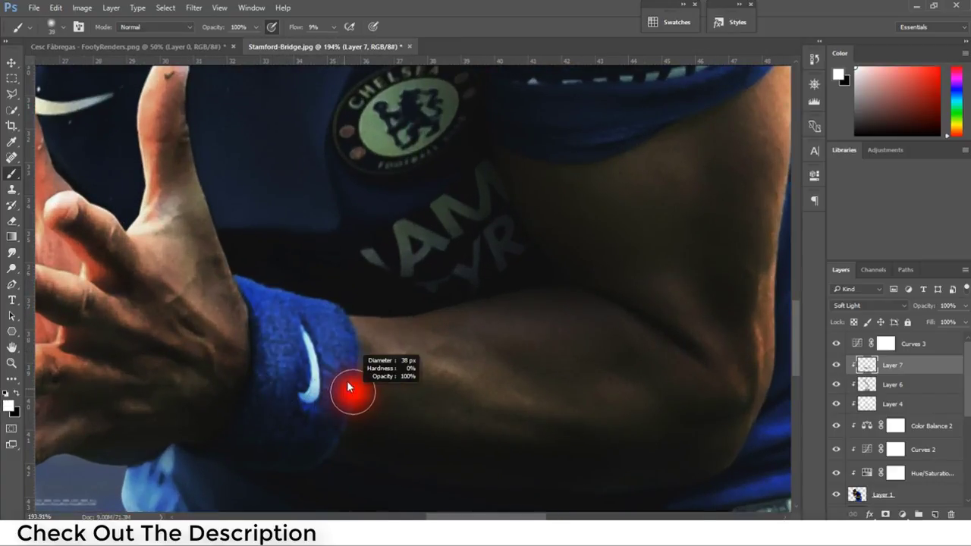
pyautogui.moveTo(369, 330); pyautogui.dragTo(558, 408)
pyautogui.hotkey('ctrl', 'z')
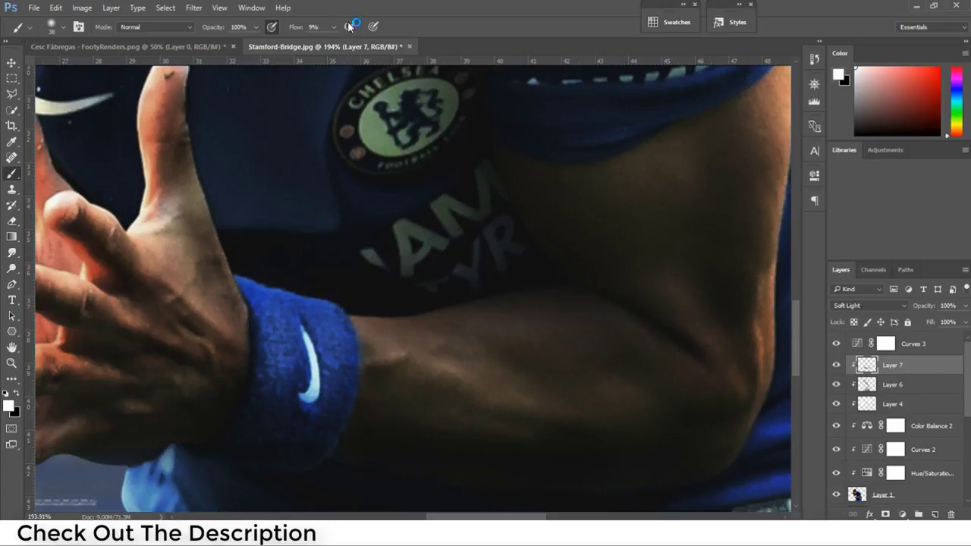
# - Highlight the forearm with a soft white stroke, then switch back to black
pyautogui.keyDown('alt'); pyautogui.rightClick(503, 217); pyautogui.keyUp('alt')
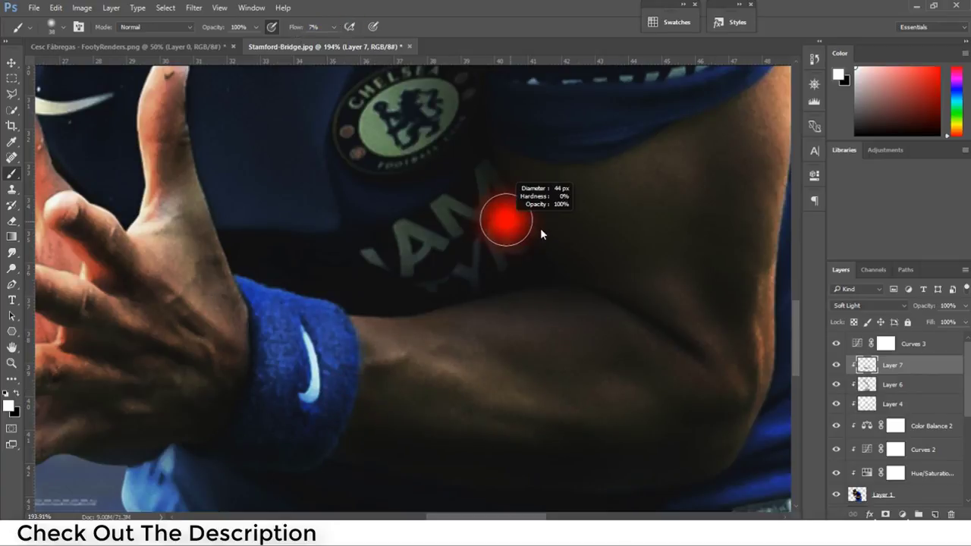
pyautogui.keyDown('alt'); pyautogui.rightClick(661, 243); pyautogui.keyUp('alt')
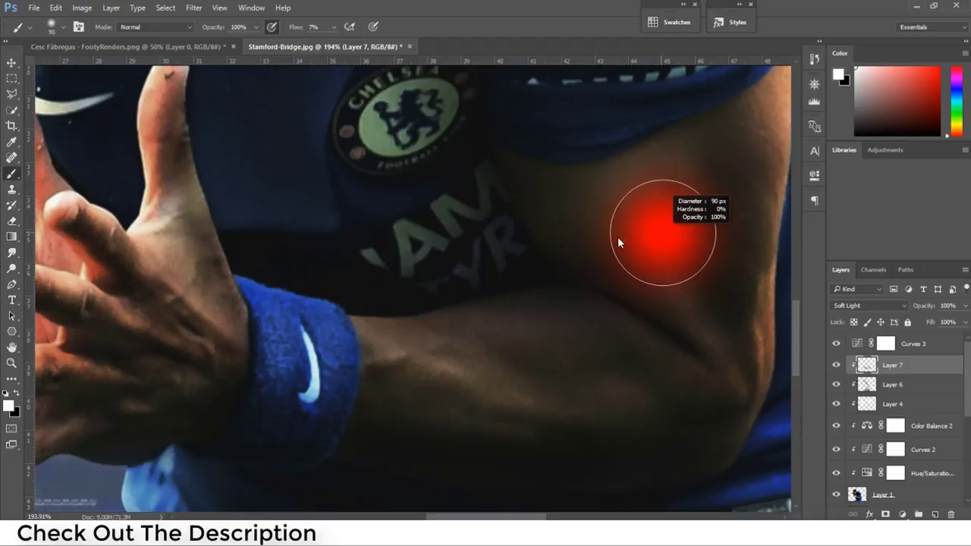
pyautogui.keyDown('alt'); pyautogui.rightClick(685, 304); pyautogui.keyUp('alt')
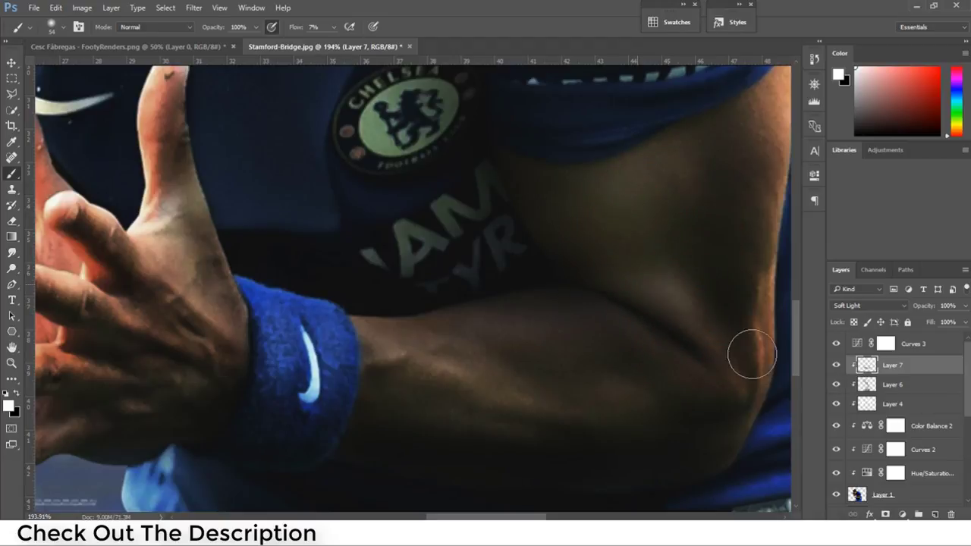
pyautogui.keyDown('alt'); pyautogui.rightClick(468, 353); pyautogui.keyUp('alt')
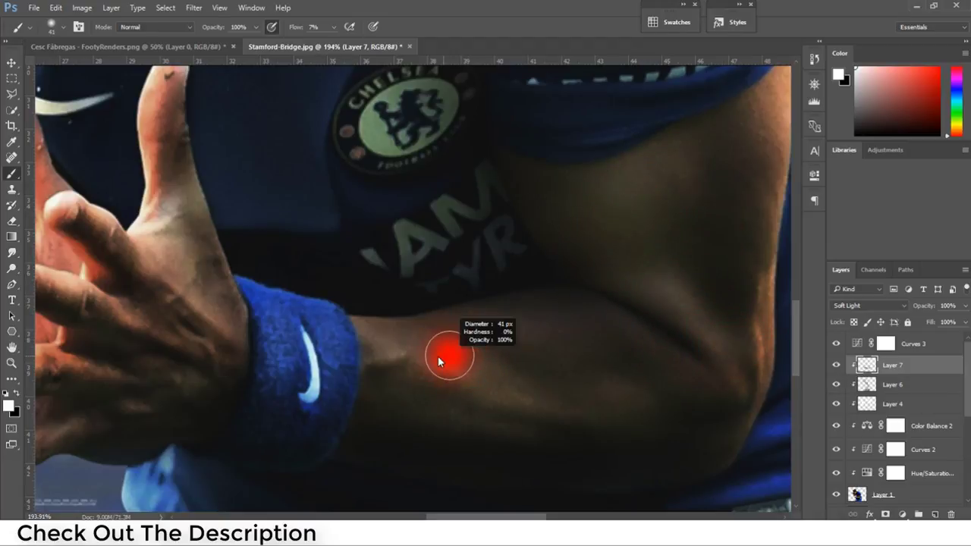
pyautogui.keyDown('alt'); pyautogui.rightClick(445, 357); pyautogui.keyUp('alt')
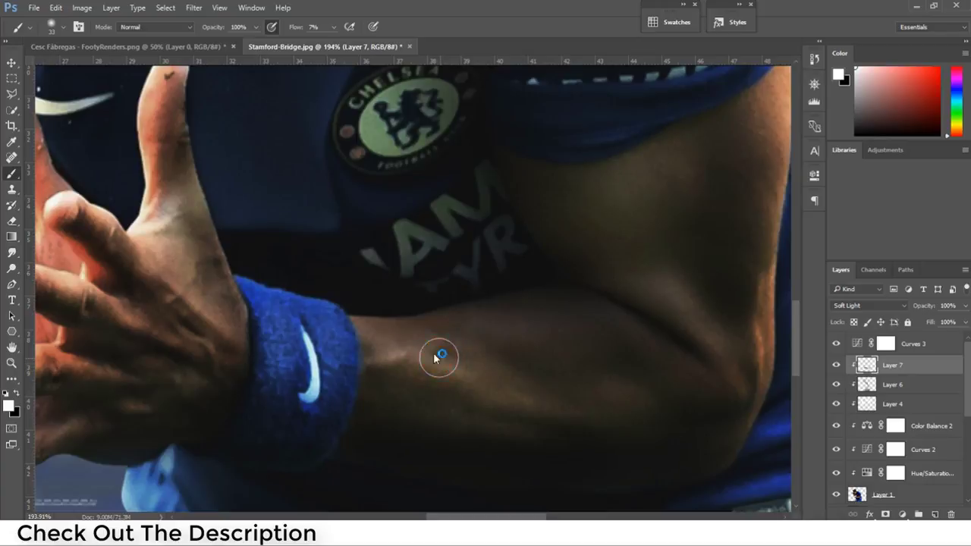
pyautogui.moveTo(440, 353); pyautogui.dragTo(597, 370)
pyautogui.scroll(-5, 597, 370)
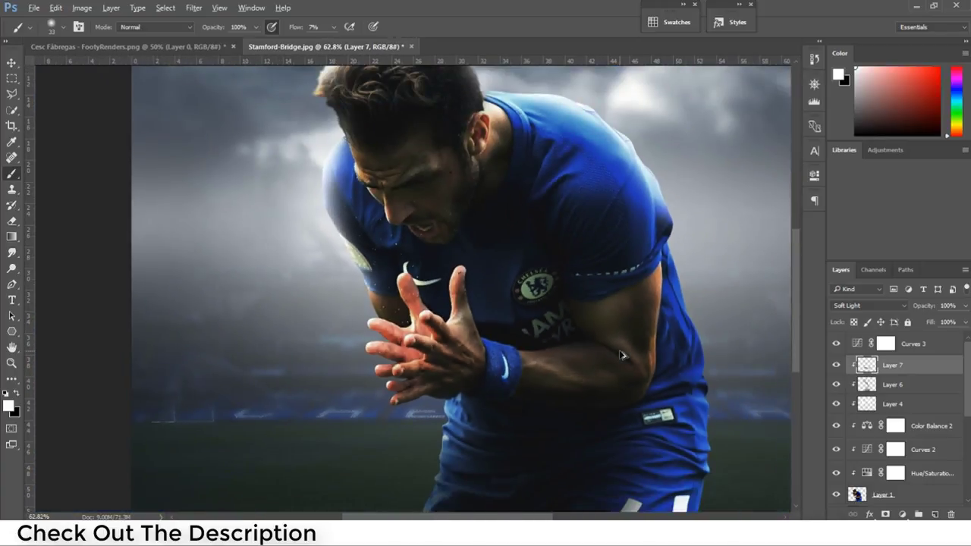
pyautogui.scroll(1, 621, 355)
pyautogui.scroll(1, 637, 334)
pyautogui.keyDown('alt'); pyautogui.rightClick(651, 311); pyautogui.keyUp('alt')
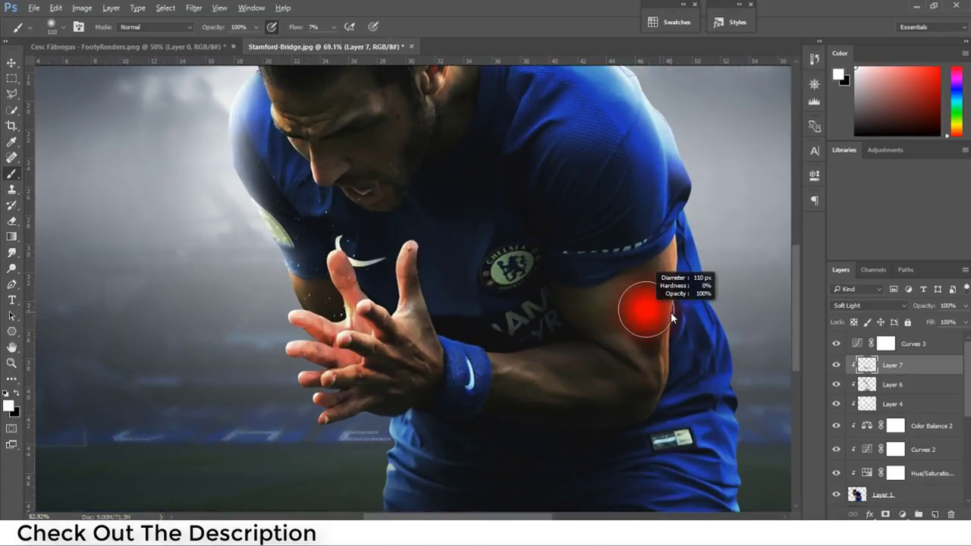
pyautogui.press('x')
# - Darken the fingertip, fingers and upper finger with soft black shading
pyautogui.keyDown('alt'); pyautogui.rightClick(647, 317); pyautogui.keyUp('alt')
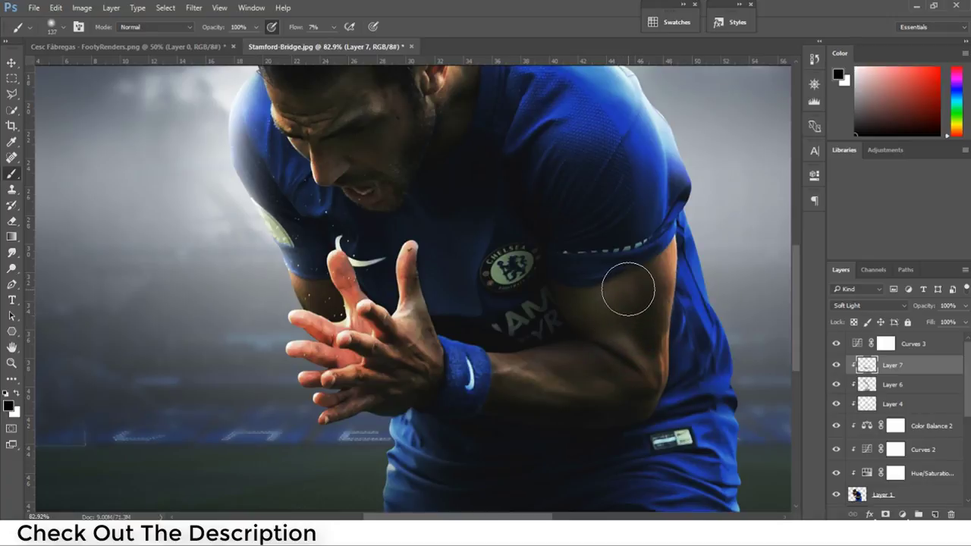
pyautogui.scroll(2, 494, 371)
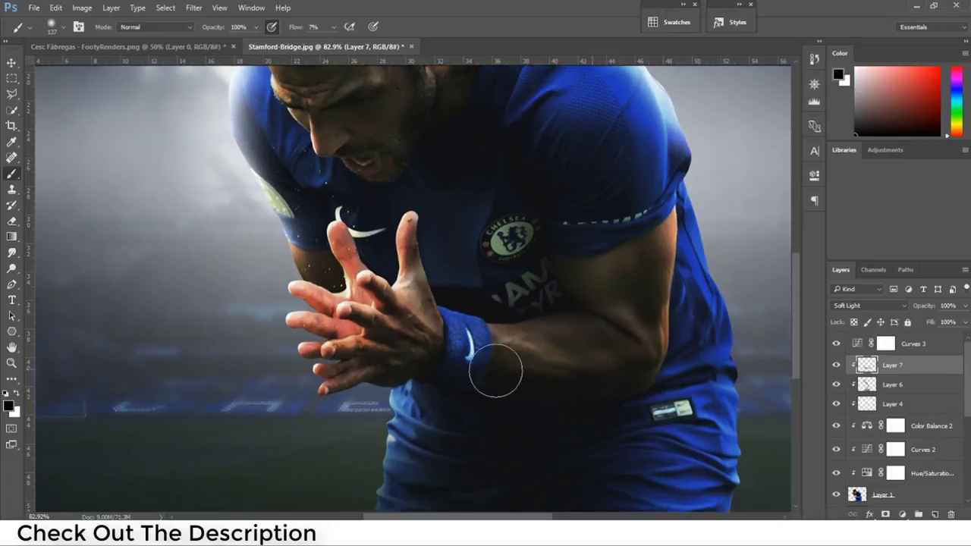
pyautogui.scroll(2, 403, 327)
pyautogui.scroll(2, 328, 293)
pyautogui.keyDown('alt'); pyautogui.rightClick(328, 294); pyautogui.keyUp('alt')
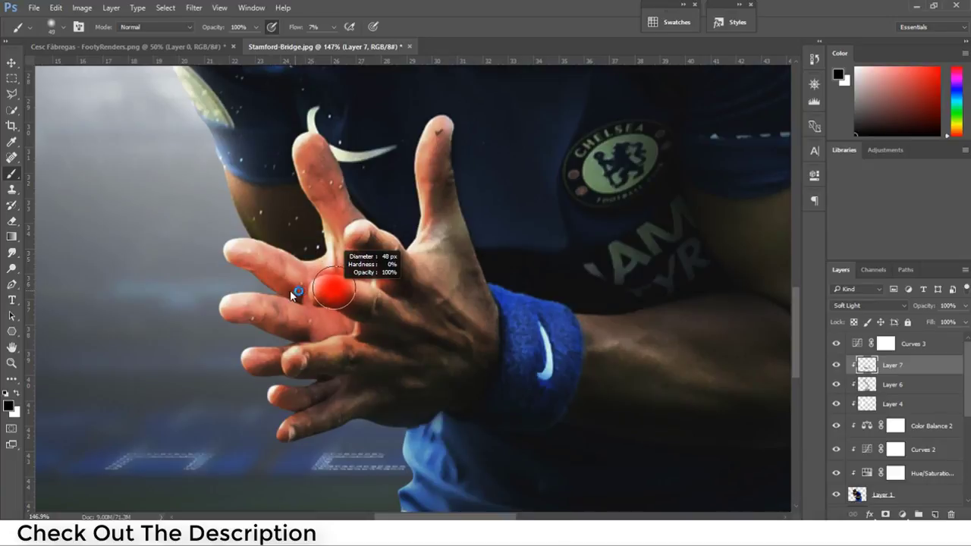
pyautogui.scroll(2, 250, 285)
pyautogui.moveTo(259, 264); pyautogui.dragTo(227, 243)
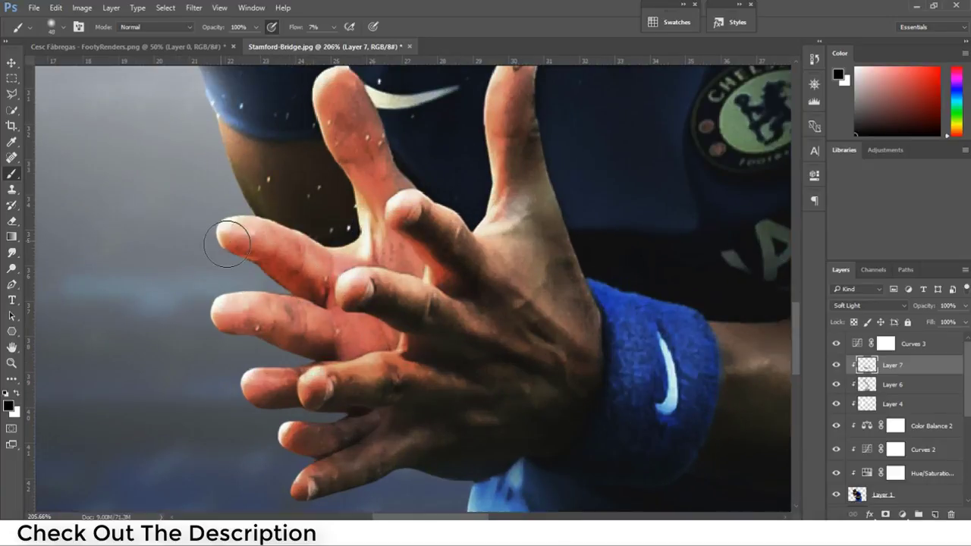
pyautogui.moveTo(319, 300)
pyautogui.mouseDown()
pyautogui.moveTo(258, 326)
pyautogui.moveTo(299, 340)
pyautogui.moveTo(392, 329)
pyautogui.moveTo(200, 403)
pyautogui.moveTo(356, 410)
pyautogui.mouseUp()
pyautogui.moveTo(301, 450)
pyautogui.mouseDown()
pyautogui.moveTo(234, 498)
pyautogui.moveTo(418, 406)
pyautogui.moveTo(303, 282)
pyautogui.moveTo(311, 250)
pyautogui.moveTo(410, 258)
pyautogui.moveTo(342, 108)
pyautogui.moveTo(353, 83)
pyautogui.moveTo(518, 241)
pyautogui.moveTo(541, 277)
pyautogui.moveTo(535, 167)
pyautogui.moveTo(594, 448)
pyautogui.mouseUp()
# - Darken the shirt shoulder down to the arm with a soft black stroke
pyautogui.scroll(-5, 594, 448)
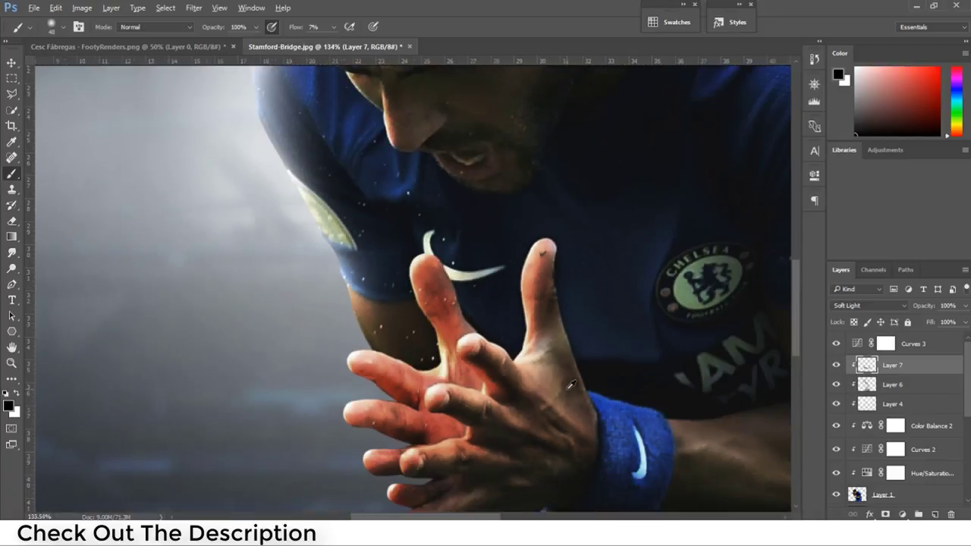
pyautogui.scroll(-2, 561, 429)
pyautogui.scroll(-2, 531, 410)
pyautogui.scroll(-2, 490, 392)
pyautogui.scroll(2, 395, 303)
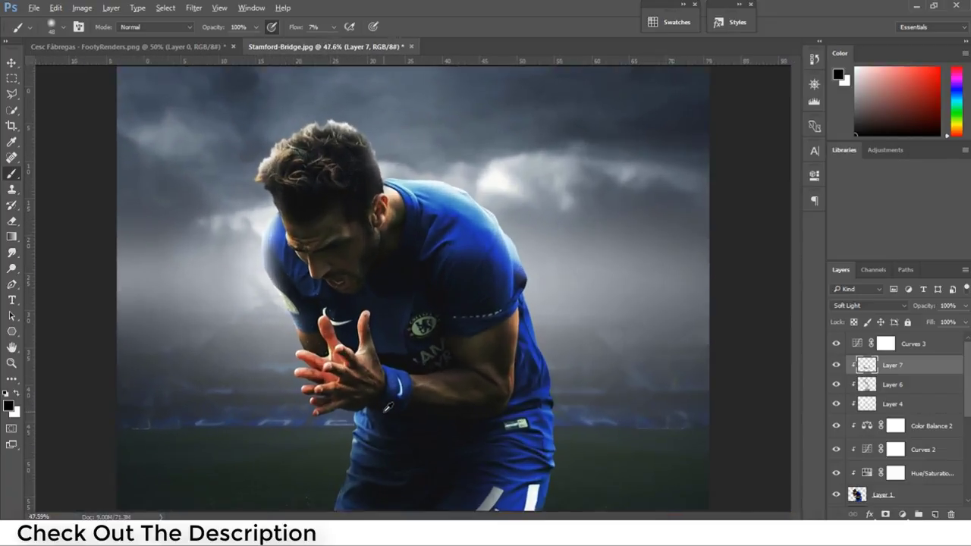
pyautogui.scroll(2, 213, 167)
pyautogui.scroll(2, 217, 162)
pyautogui.scroll(1, 301, 216)
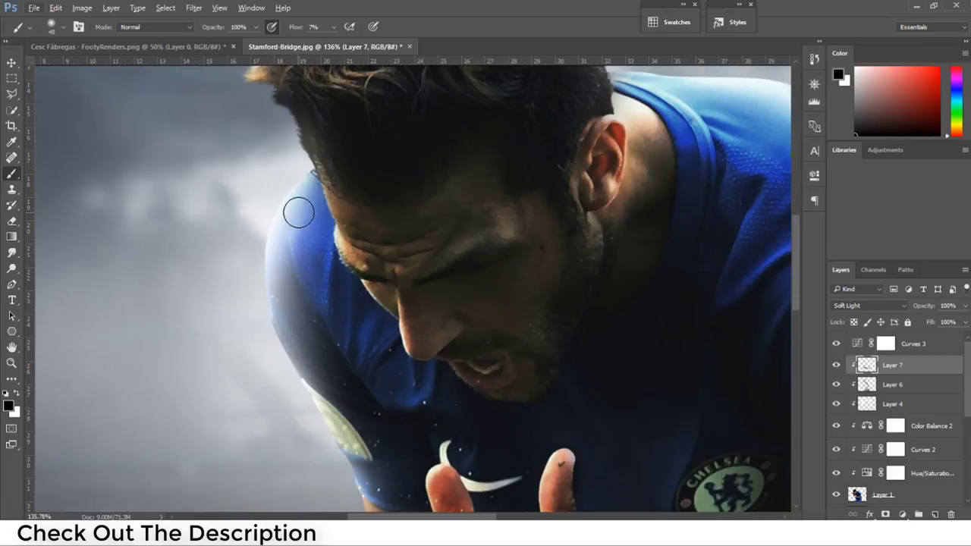
pyautogui.moveTo(298, 213); pyautogui.dragTo(315, 302)
# - Move to the chest below the face and size the brush around 30–41 px
pyautogui.keyDown('alt'); pyautogui.rightClick(407, 392); pyautogui.keyUp('alt')
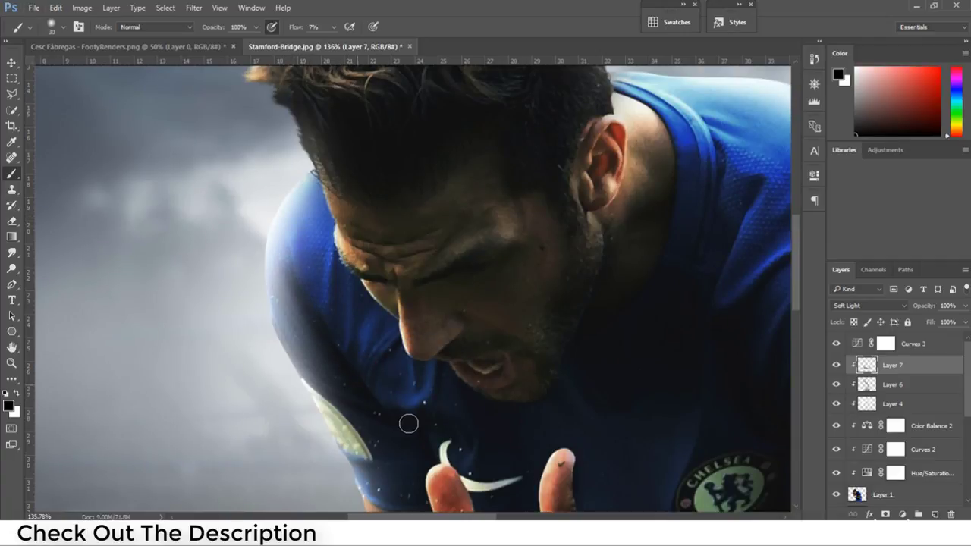
pyautogui.moveTo(377, 411); pyautogui.dragTo(301, 316)
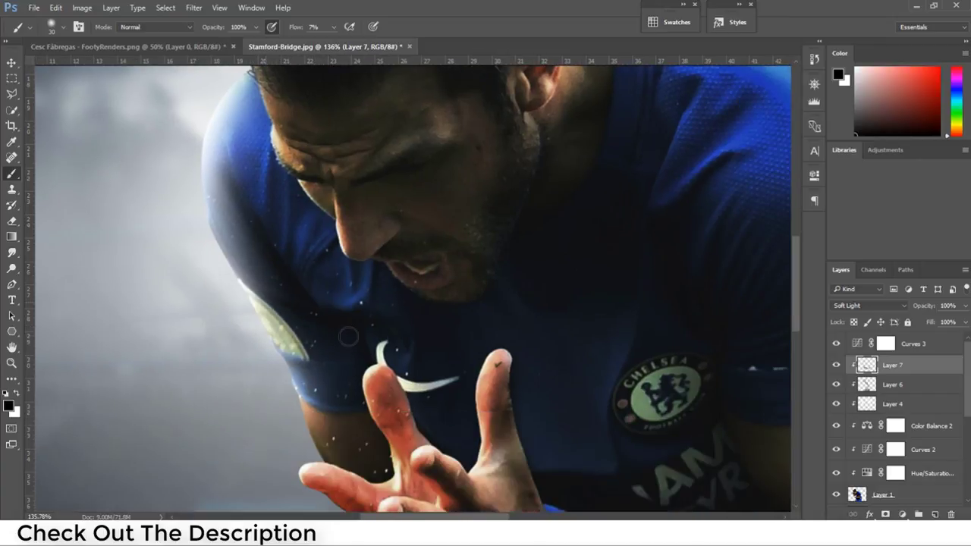
pyautogui.keyDown('alt'); pyautogui.rightClick(344, 374); pyautogui.keyUp('alt')
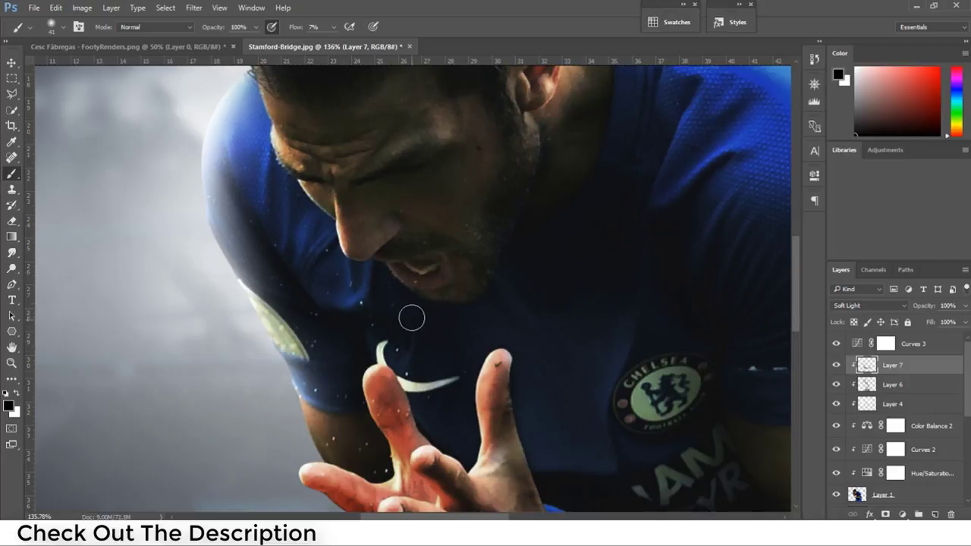
pyautogui.keyDown('alt'); pyautogui.rightClick(462, 456); pyautogui.keyUp('alt')
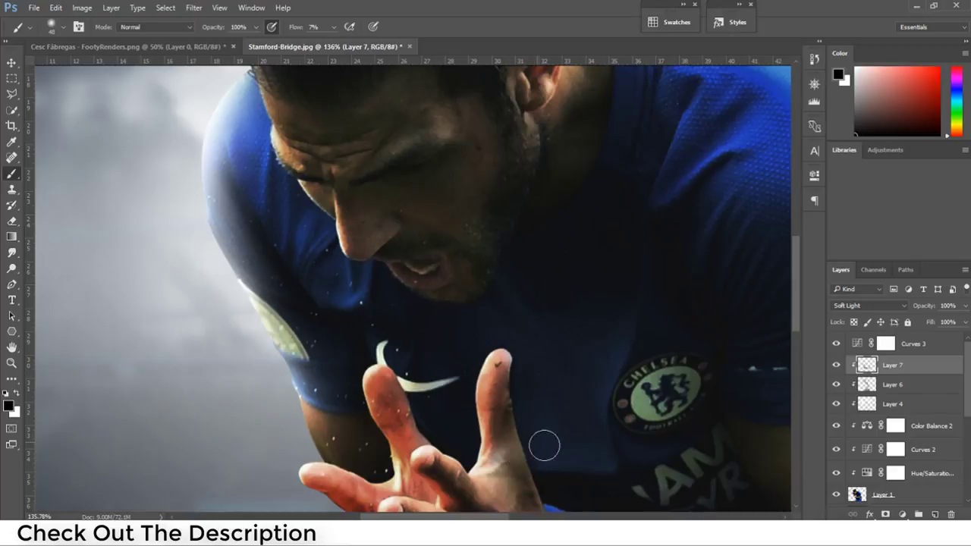
pyautogui.keyDown('alt'); pyautogui.rightClick(581, 457); pyautogui.keyUp('alt')
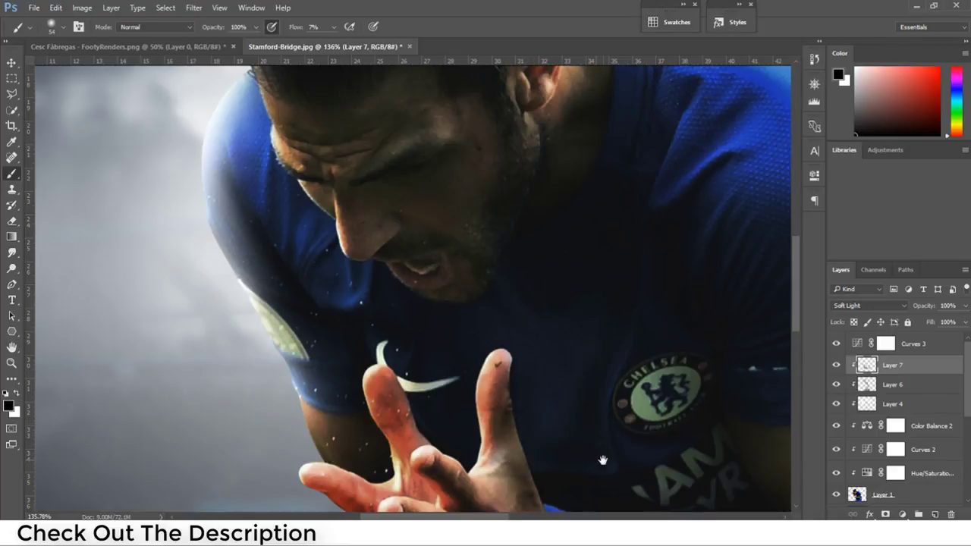
pyautogui.scroll(-2, 584, 394)
# - Zoom and pan around the player's blue shirt and arm to frame the shading area
pyautogui.scroll(-2, 509, 296)
pyautogui.scroll(-1, 532, 334)
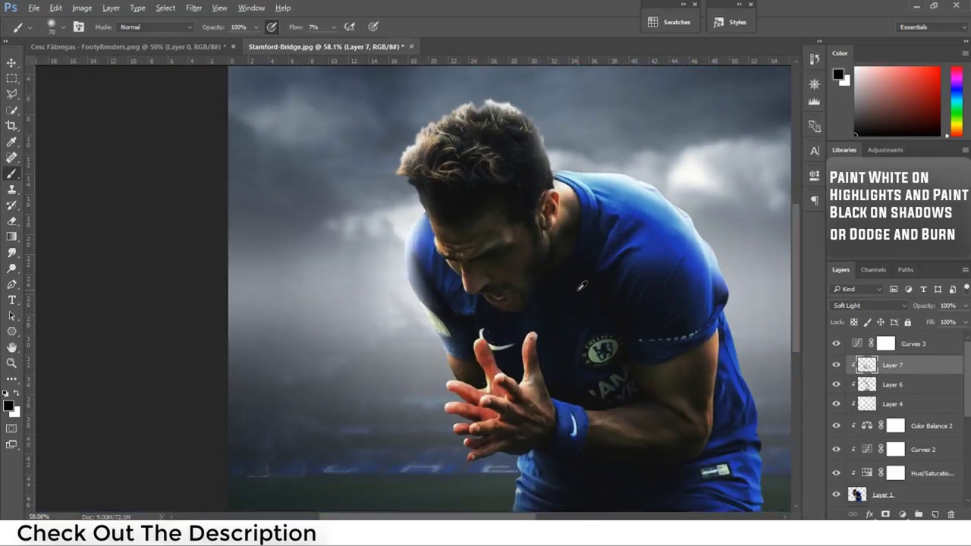
pyautogui.scroll(1, 555, 356)
pyautogui.scroll(1, 364, 386)
pyautogui.scroll(1, 169, 389)
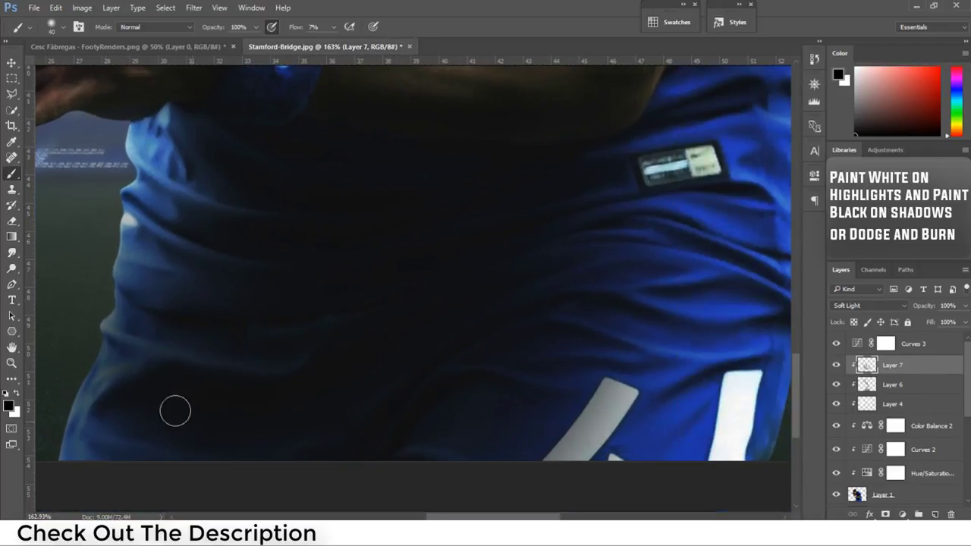
pyautogui.hscroll(4, 663, 294)
pyautogui.scroll(-1, 663, 294)
pyautogui.hscroll(-5, 521, 299)
pyautogui.scroll(-1, 520, 299)
pyautogui.hscroll(4, 737, 314)
pyautogui.scroll(-1, 737, 314)
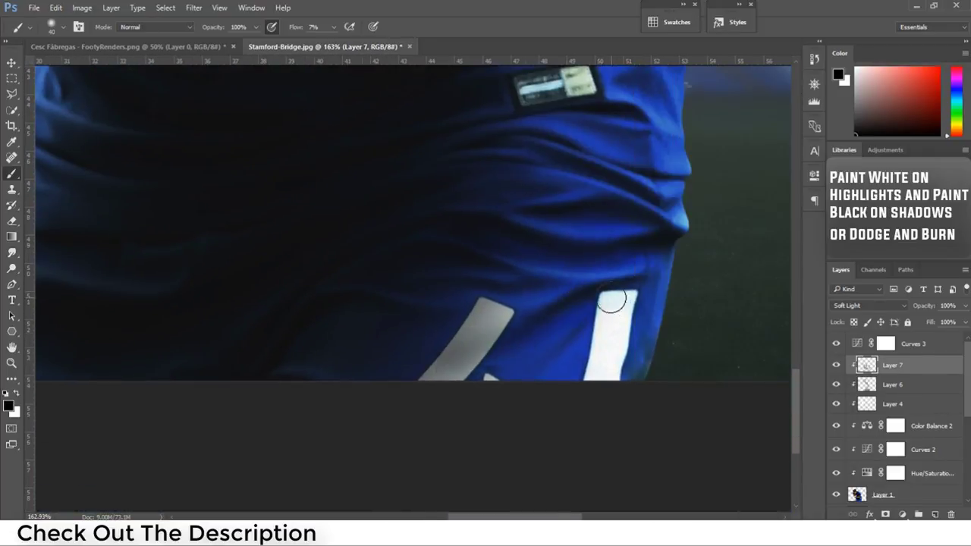
pyautogui.hscroll(-5, 516, 274)
pyautogui.scroll(1, 330, 281)
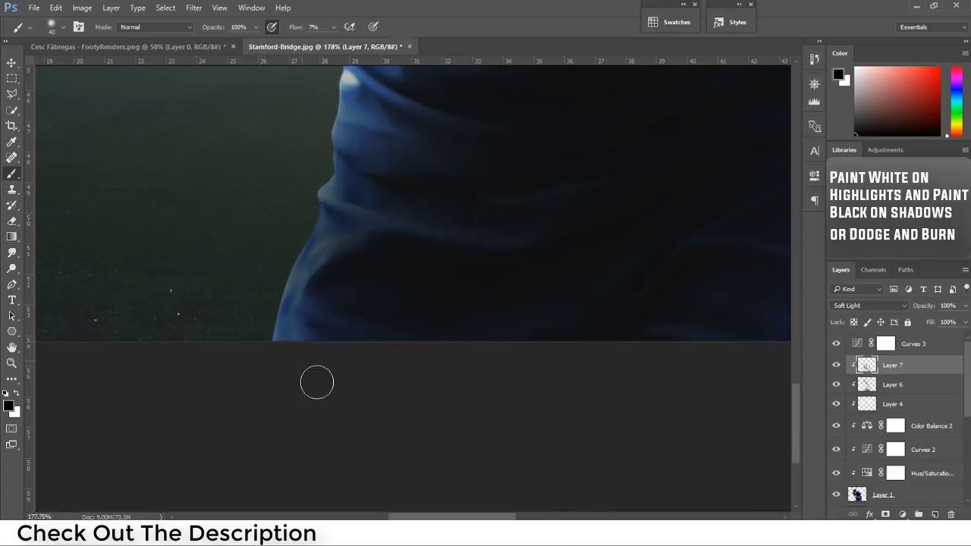
pyautogui.scroll(1, 516, 283)
pyautogui.scroll(1, 349, 282)
pyautogui.hscroll(5, 543, 182)
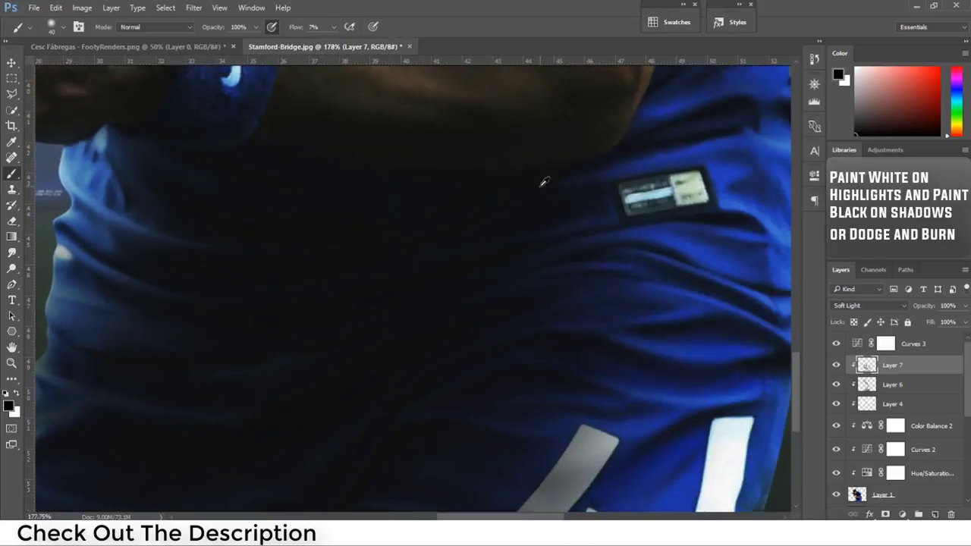
pyautogui.scroll(-5, 585, 367)
pyautogui.scroll(5, 501, 444)
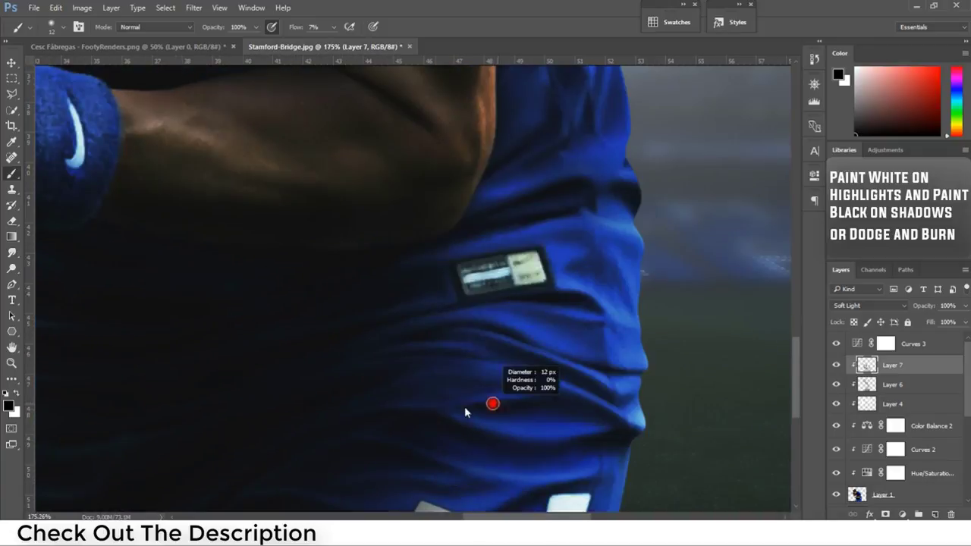
# - Switch to white and shrink the soft brush to about 10 px for finer shirt highlights
pyautogui.press('x')
pyautogui.keyDown('alt'); pyautogui.rightClick(548, 384); pyautogui.keyUp('alt')
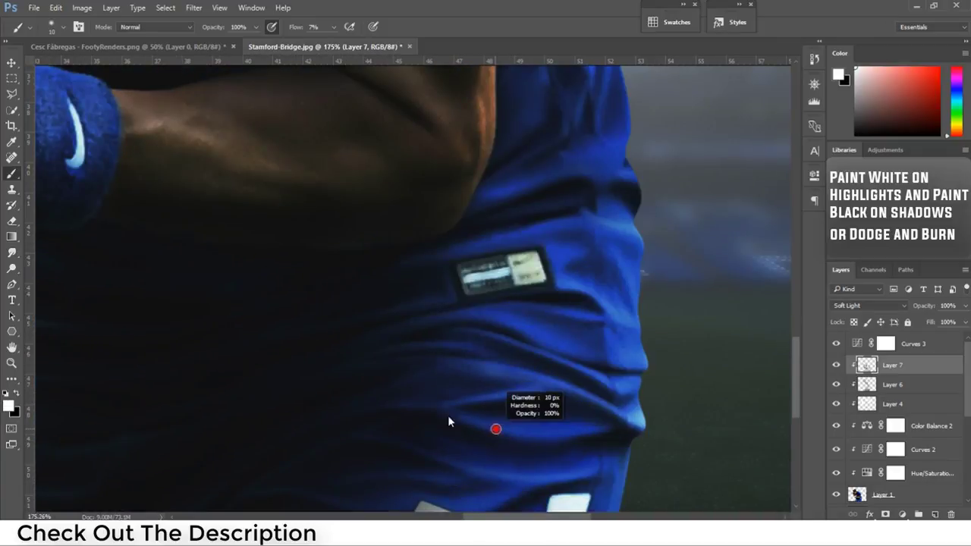
pyautogui.scroll(-1, 555, 399)
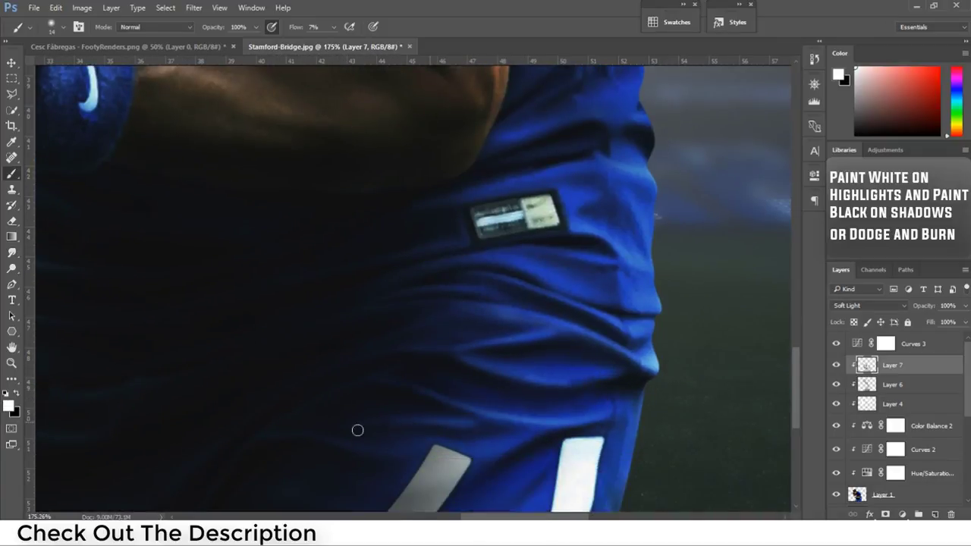
pyautogui.scroll(-1, 487, 416)
pyautogui.scroll(-3, 545, 386)
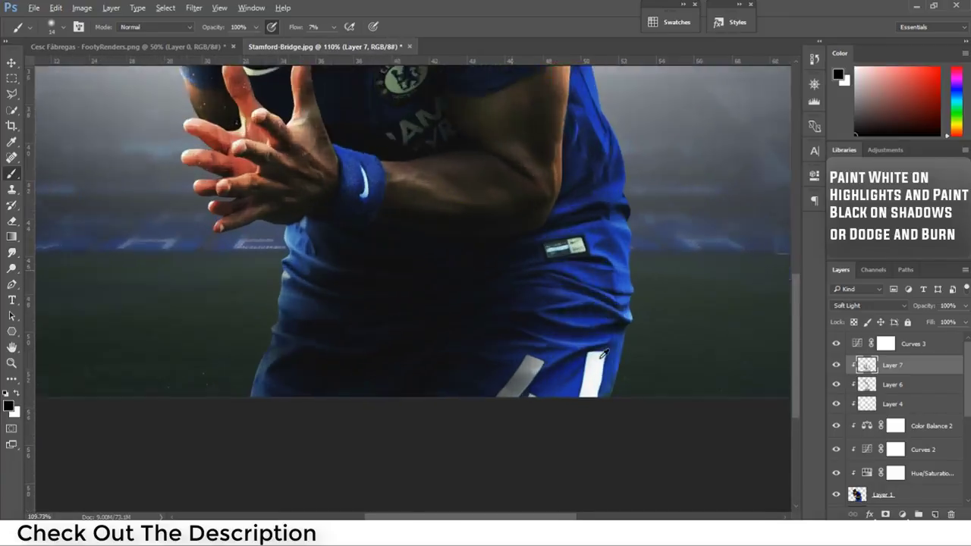
pyautogui.scroll(2, 351, 349)
pyautogui.press('x')
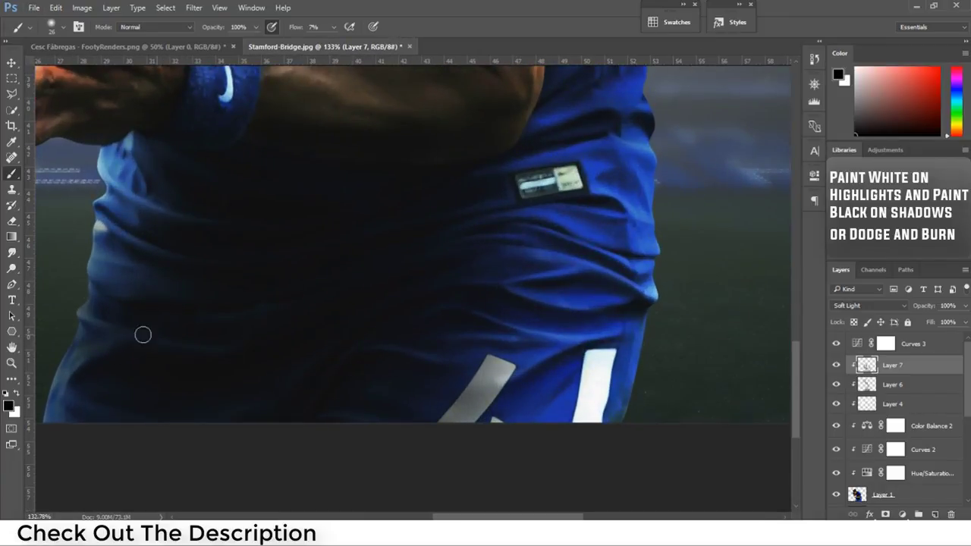
pyautogui.hscroll(-3, 143, 334)
pyautogui.keyDown('alt'); pyautogui.rightClick(195, 336); pyautogui.keyUp('alt')
pyautogui.press('x')
pyautogui.moveTo(247, 275); pyautogui.dragTo(331, 328)
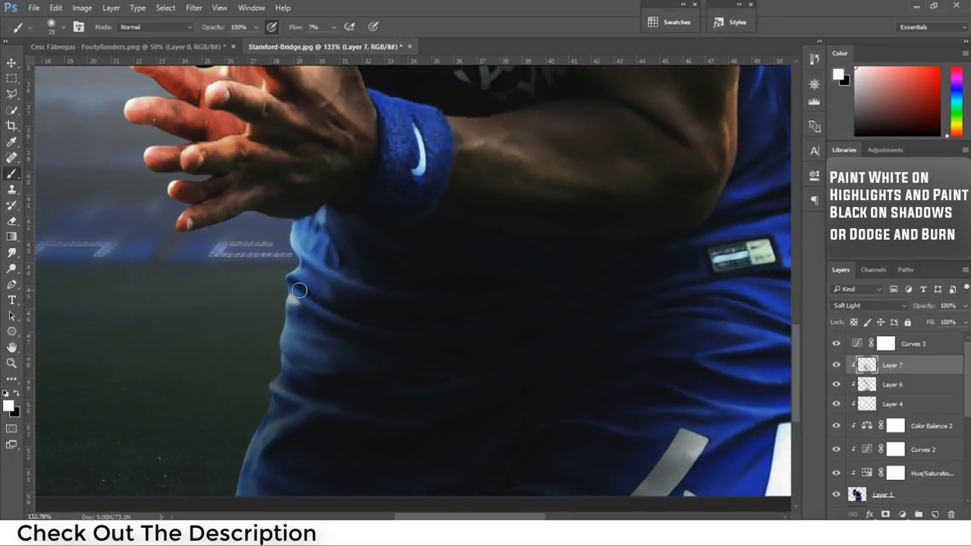
# - Paint light and dark strokes over the player's upper arm, sleeve and shoulder near the badge
pyautogui.scroll(-3, 352, 280)
pyautogui.scroll(3, 481, 323)
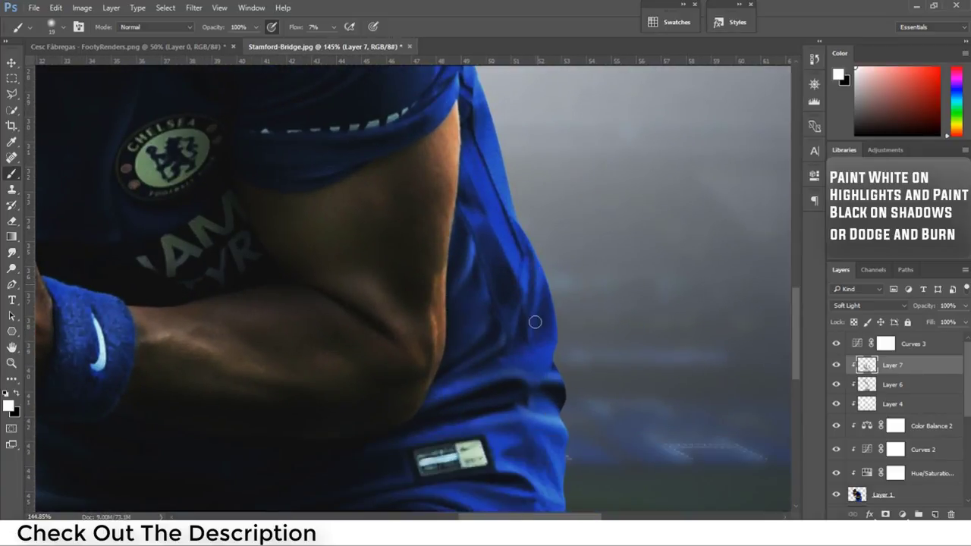
pyautogui.scroll(3, 502, 323)
pyautogui.hscroll(-1, 500, 243)
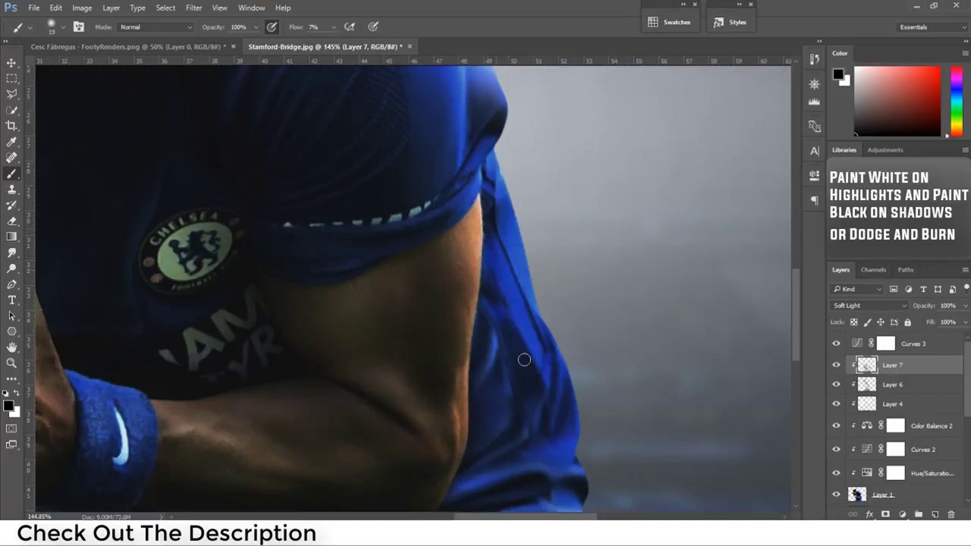
pyautogui.press('x')
pyautogui.scroll(2, 263, 255)
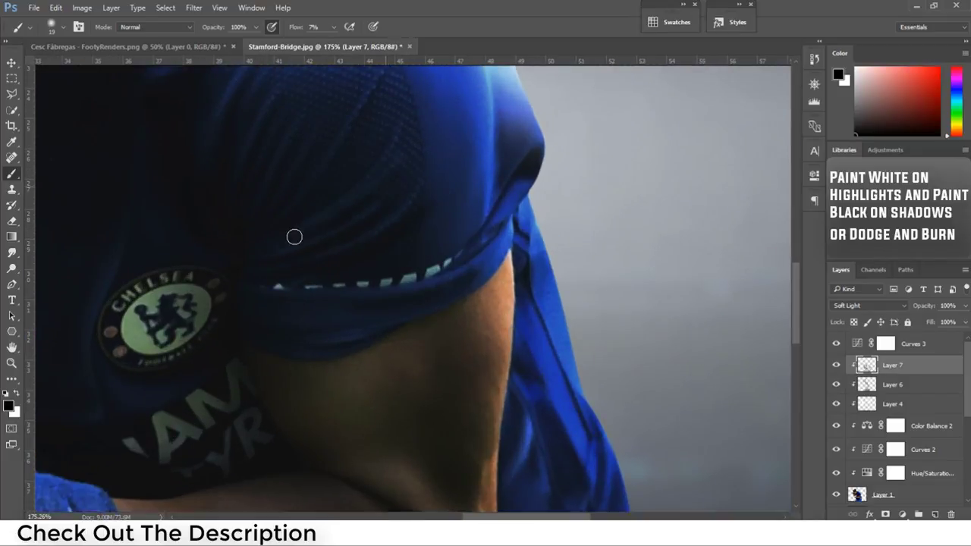
pyautogui.scroll(3, 294, 237)
pyautogui.hscroll(-3, 380, 306)
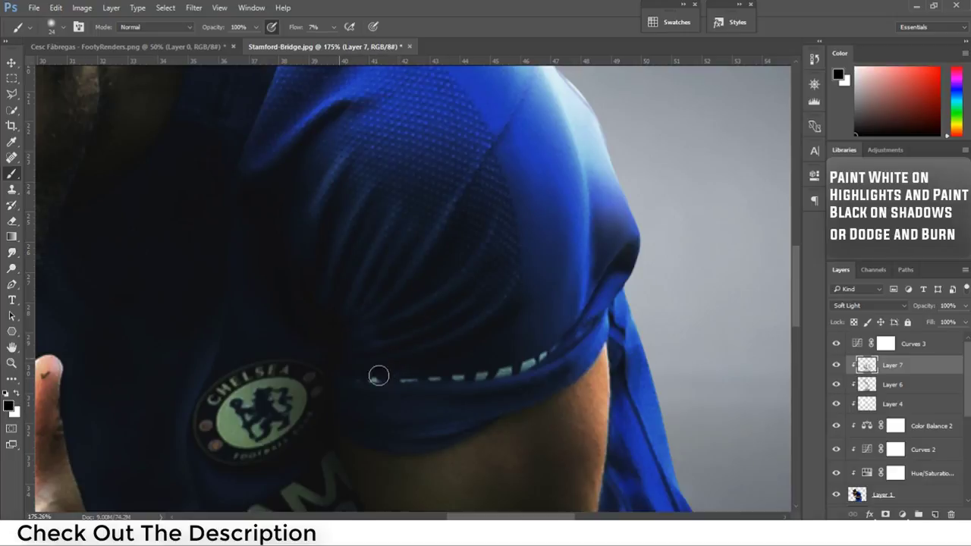
pyautogui.moveTo(461, 449); pyautogui.dragTo(488, 343)
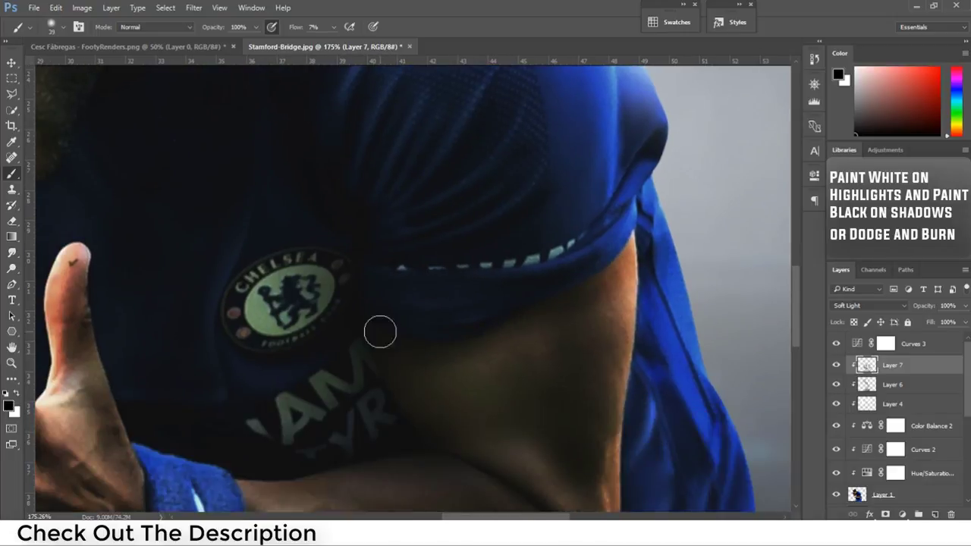
pyautogui.scroll(-2, 513, 327)
pyautogui.scroll(-2, 527, 318)
# - Alternate black and white strokes to shade the player's collar, shoulder and left sleeve edge
pyautogui.scroll(-2, 449, 321)
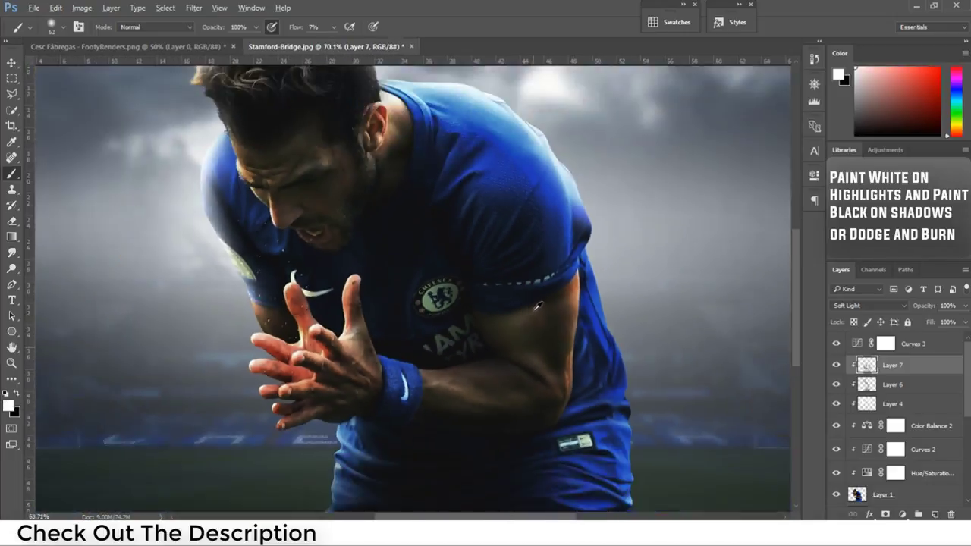
pyautogui.press('x')
pyautogui.scroll(-1, 565, 290)
pyautogui.scroll(2, 531, 333)
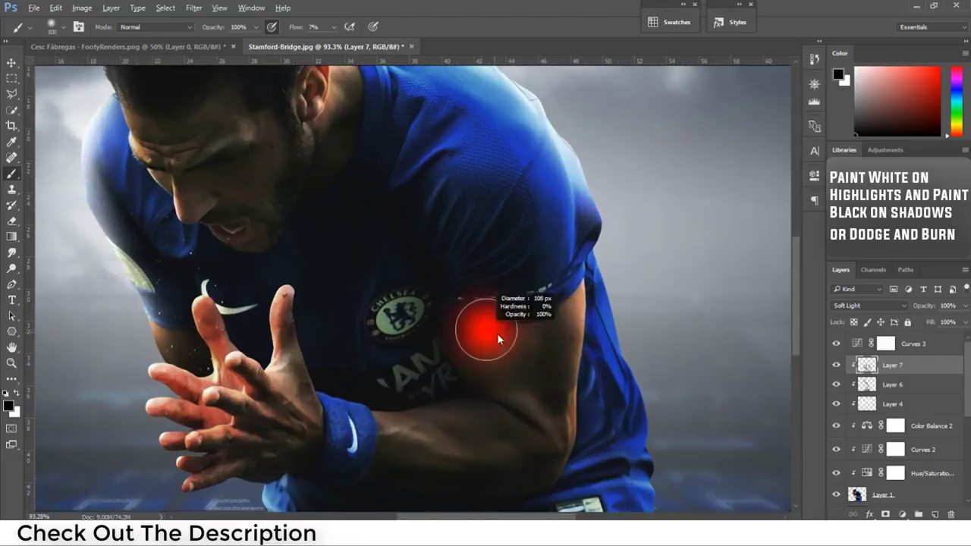
pyautogui.scroll(1, 531, 304)
pyautogui.scroll(2, 473, 197)
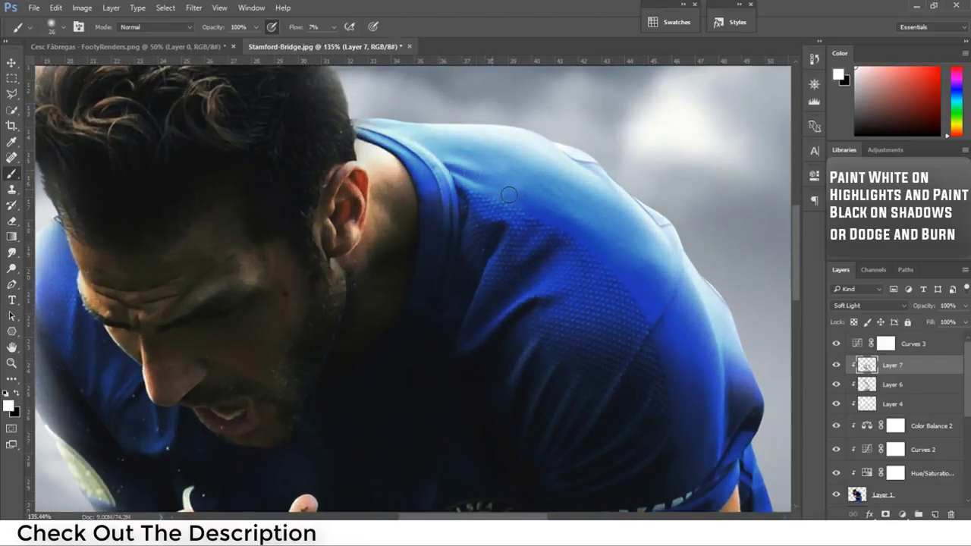
pyautogui.press('x')
pyautogui.press('x')
pyautogui.press('x')
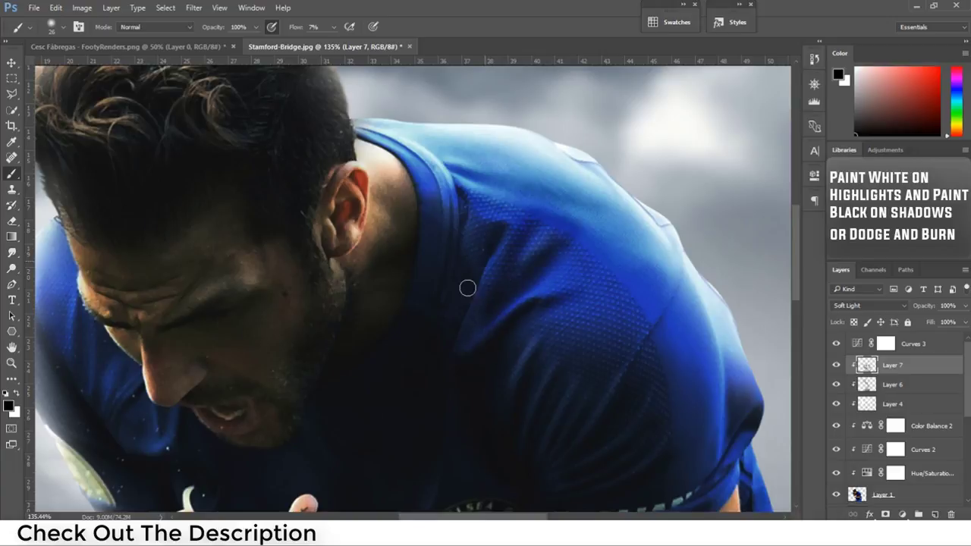
pyautogui.moveTo(468, 288); pyautogui.dragTo(673, 151)
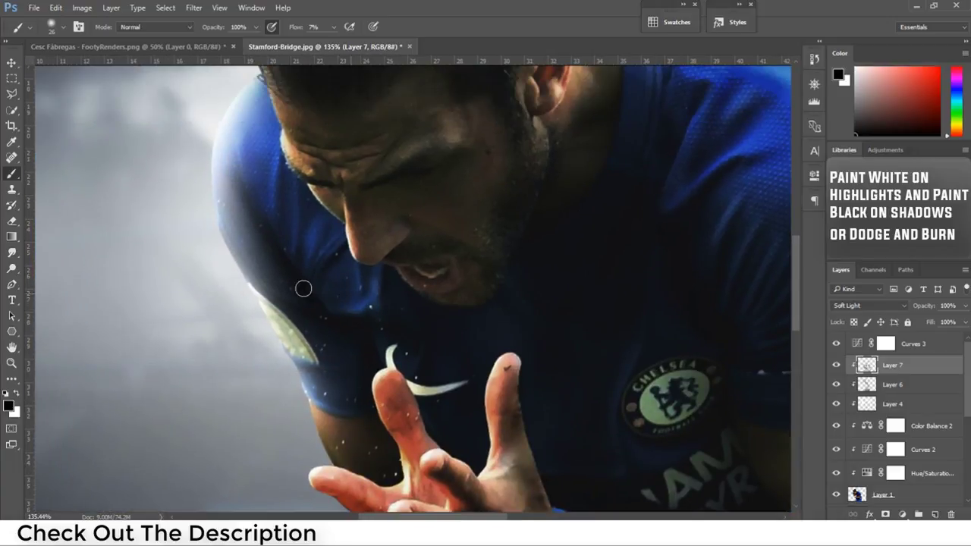
pyautogui.press('x')
pyautogui.press('x')
pyautogui.press('x')
pyautogui.scroll(-2, 353, 406)
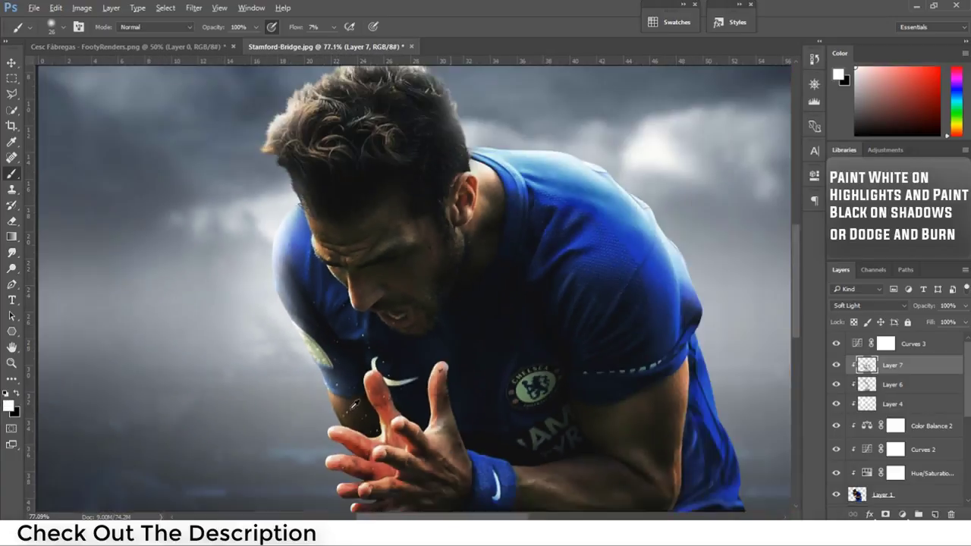
pyautogui.scroll(2, 258, 227)
pyautogui.press('x')
pyautogui.press('x')
pyautogui.press('x')
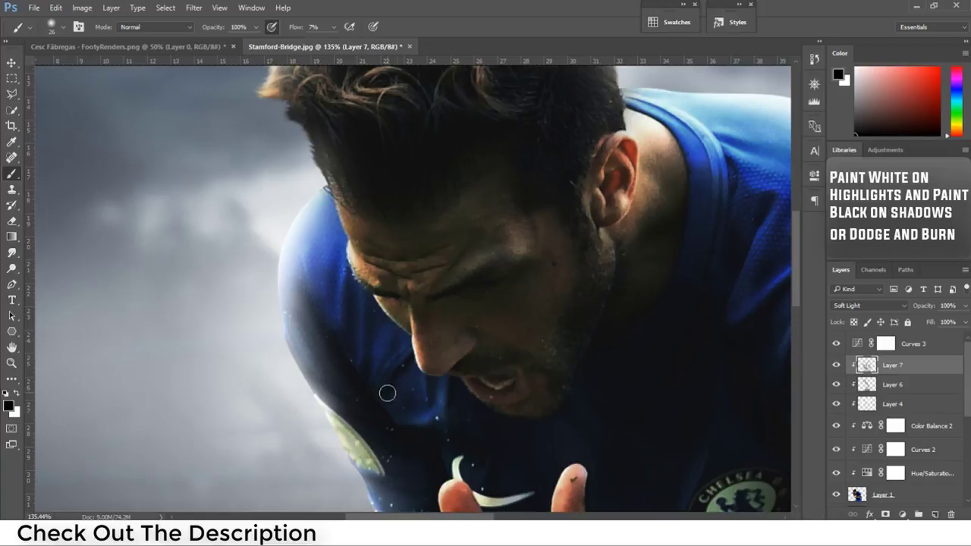
pyautogui.moveTo(358, 380); pyautogui.dragTo(340, 365)
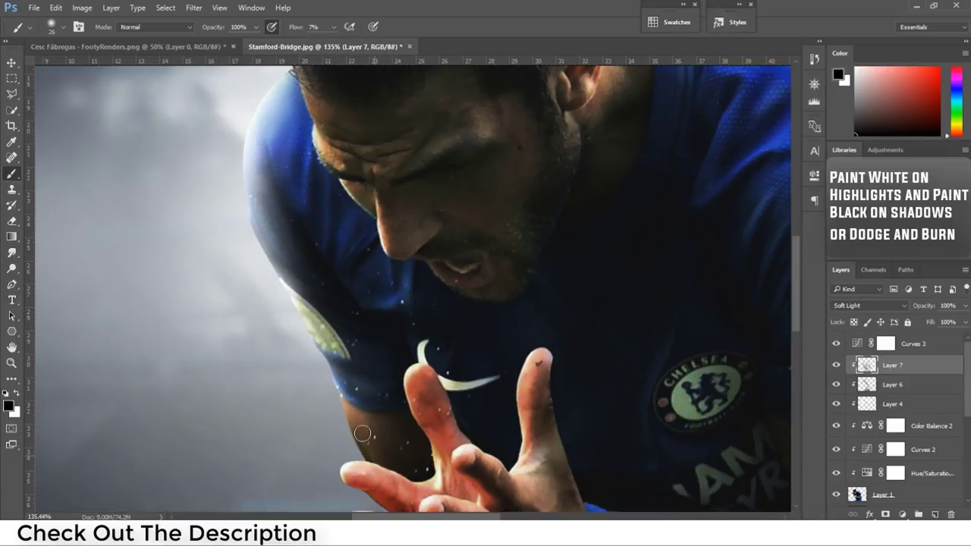
# - Enlarge the brush to 100 px and stroke white highlights along the top of the hair
pyautogui.press('x')
pyautogui.scroll(-2, 332, 386)
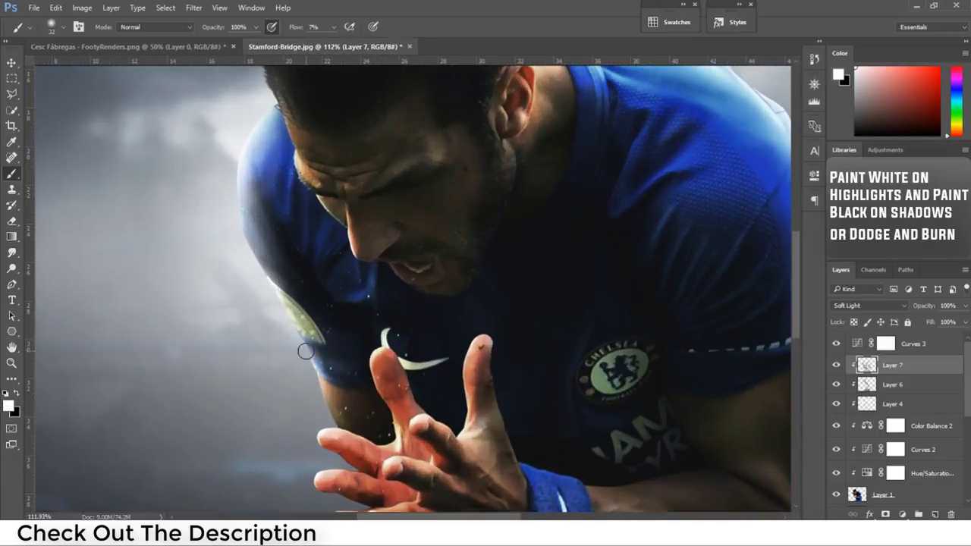
pyautogui.moveTo(336, 422)
pyautogui.mouseDown()
pyautogui.moveTo(260, 321)
pyautogui.moveTo(253, 183)
pyautogui.mouseUp()
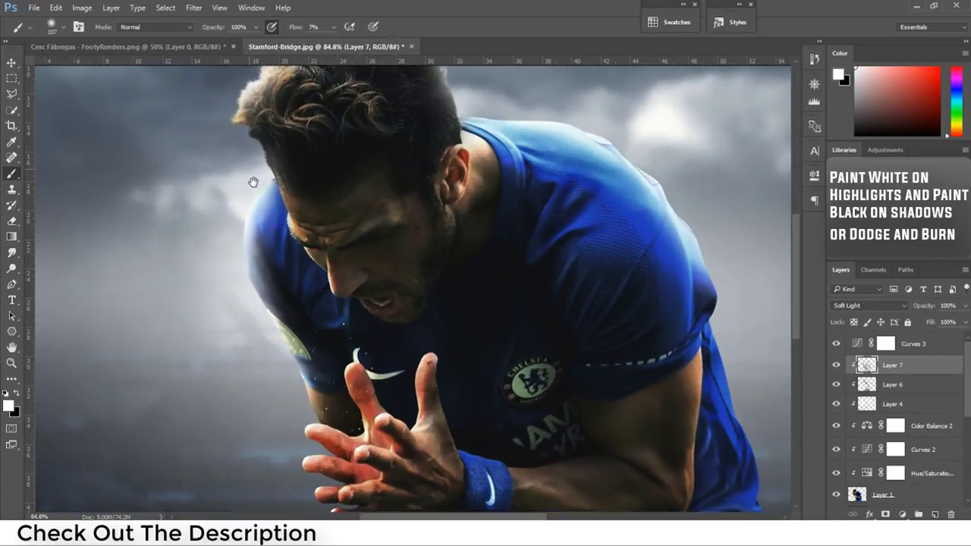
pyautogui.scroll(3, 254, 182)
pyautogui.moveTo(445, 184)
pyautogui.mouseDown()
pyautogui.moveTo(369, 151)
pyautogui.moveTo(265, 228)
pyautogui.moveTo(228, 277)
pyautogui.mouseUp()
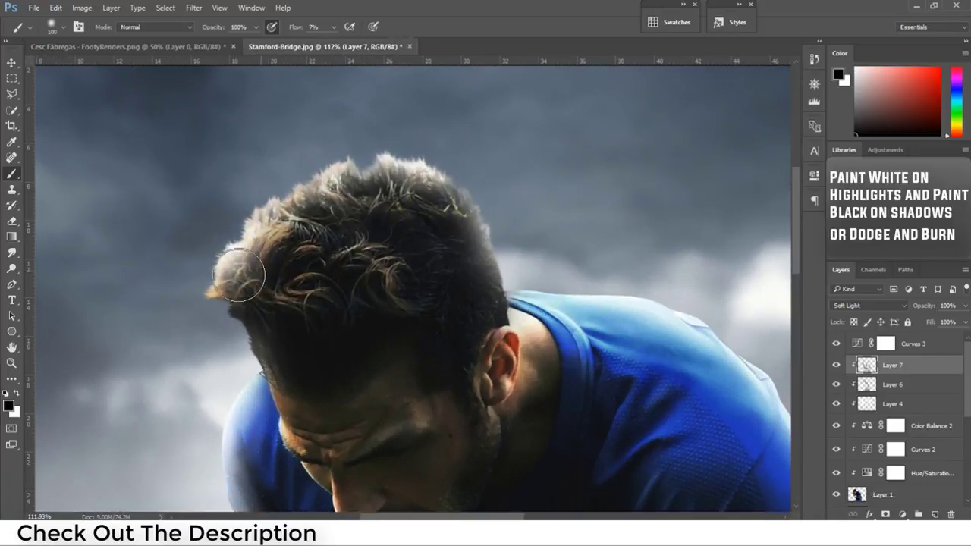
# - Shrink the brush and paint soft white highlights across the player's brow
pyautogui.scroll(2, 509, 298)
pyautogui.scroll(2, 524, 304)
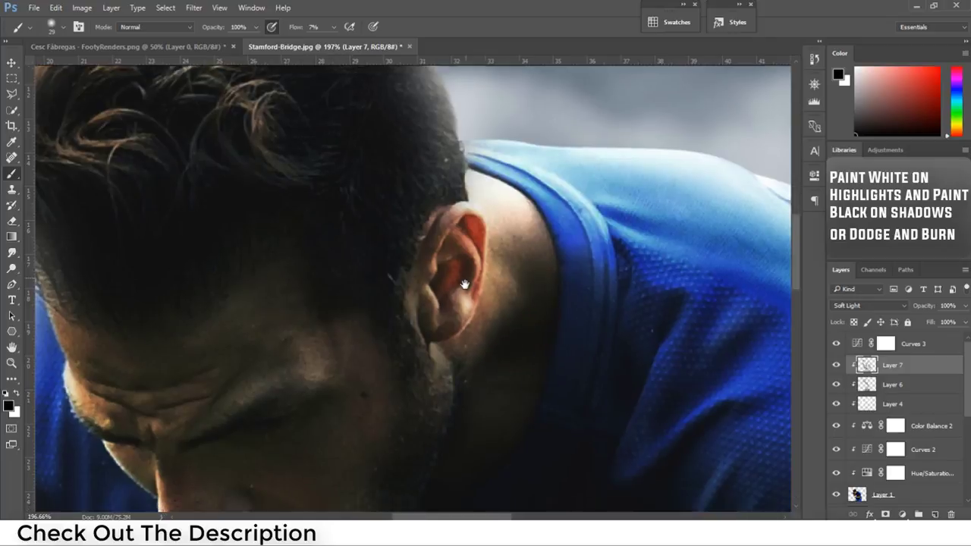
pyautogui.press('x')
pyautogui.scroll(1, 397, 371)
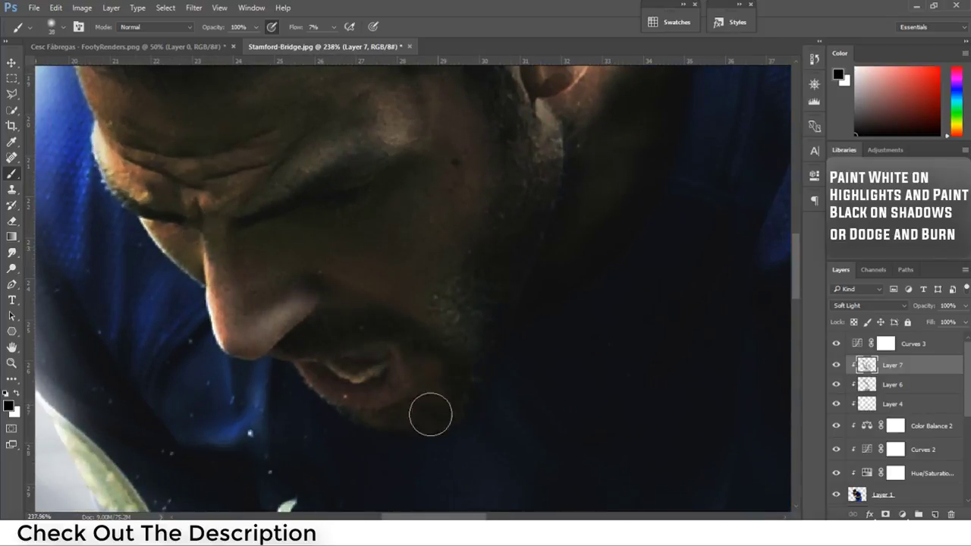
pyautogui.press('x')
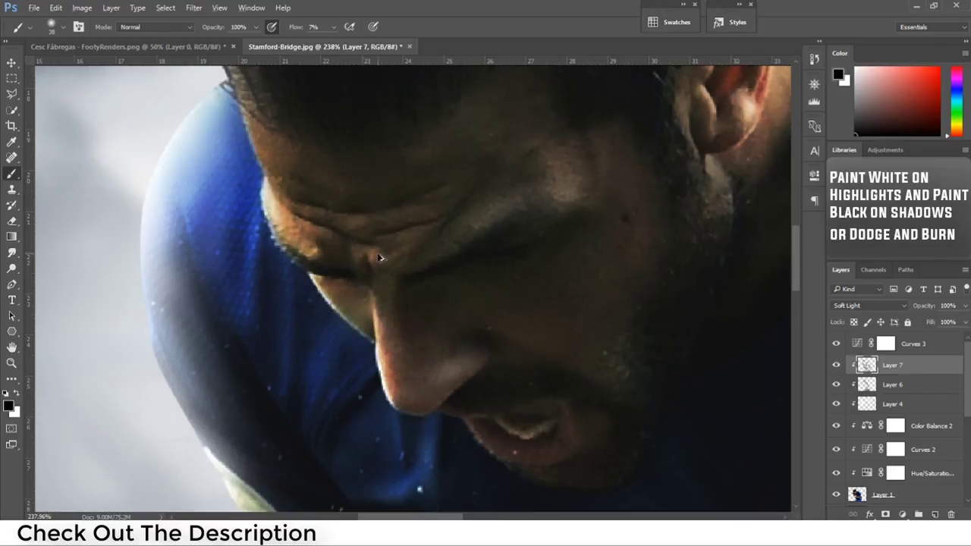
pyautogui.moveTo(311, 216); pyautogui.dragTo(300, 216)
pyautogui.moveTo(309, 210)
pyautogui.mouseDown()
pyautogui.moveTo(553, 187)
pyautogui.moveTo(481, 212)
pyautogui.mouseUp()
pyautogui.scroll(-5, 482, 212)
pyautogui.scroll(3, 516, 178)
pyautogui.scroll(-1, 516, 178)
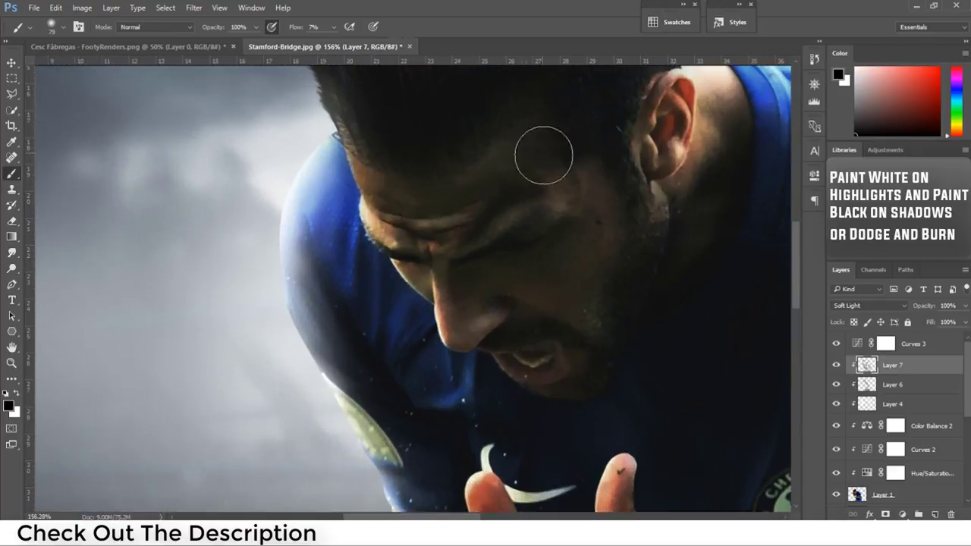
pyautogui.scroll(-4, 466, 217)
pyautogui.scroll(4, 549, 174)
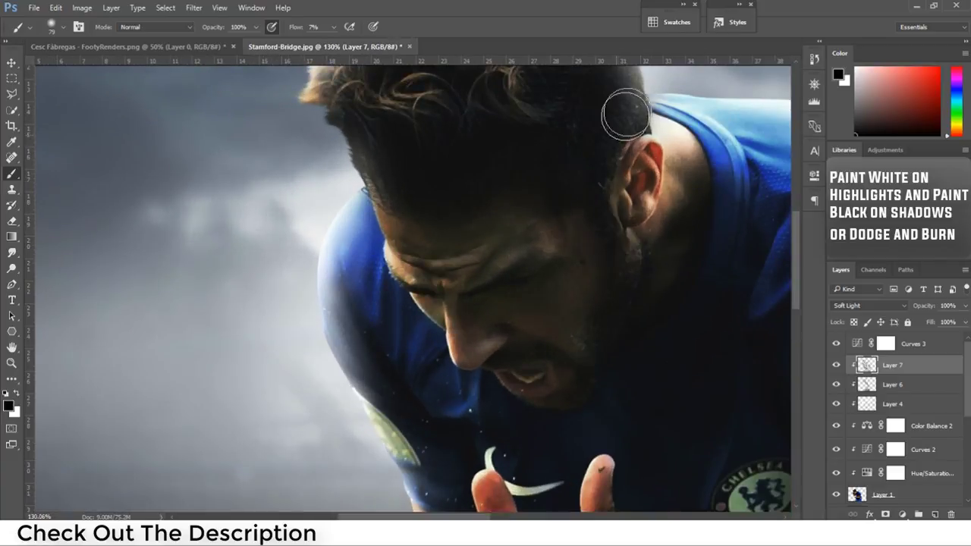
pyautogui.scroll(-4, 692, 248)
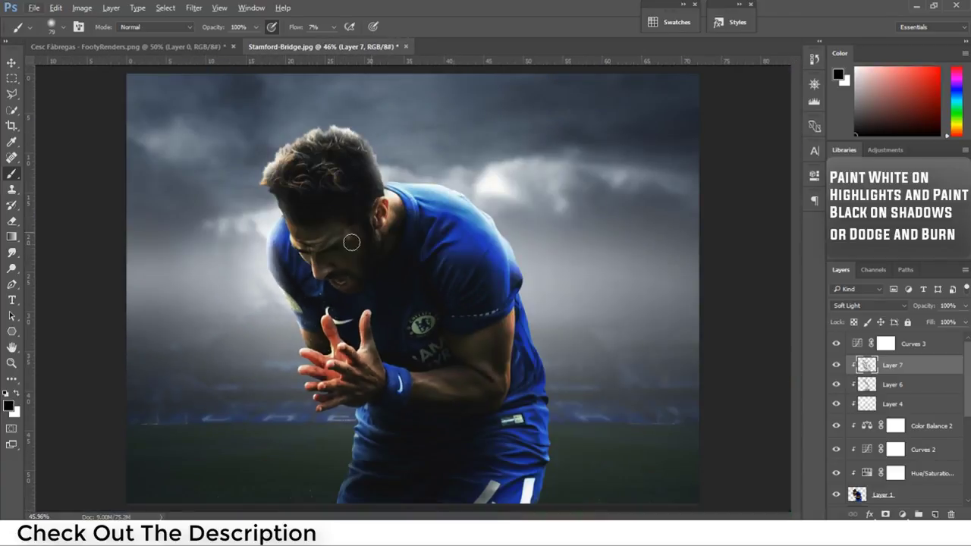
pyautogui.scroll(3, 352, 242)
pyautogui.scroll(4, 351, 220)
# - Highlight the ear rim in white, shade the ear in black, and enlarge the brush to 16 px
pyautogui.press('x')
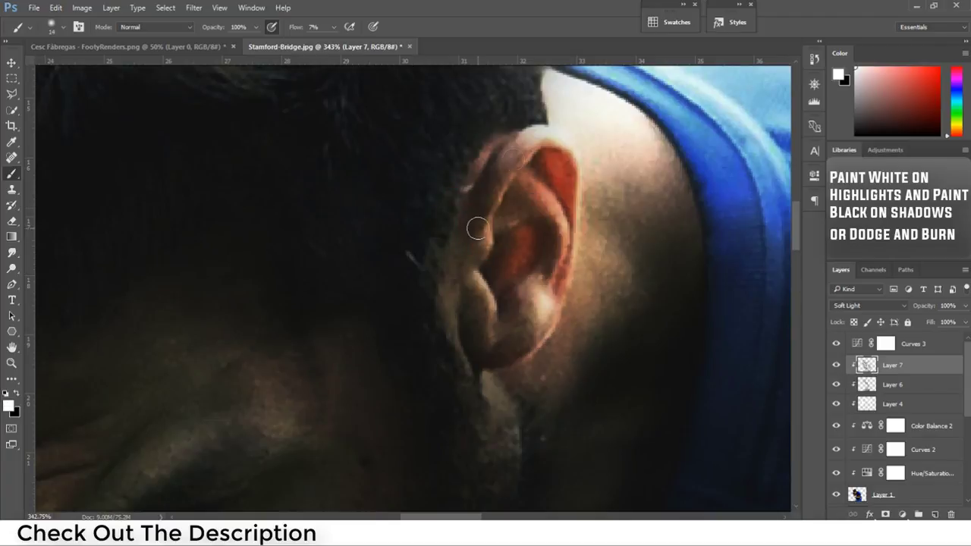
pyautogui.moveTo(478, 228)
pyautogui.mouseDown()
pyautogui.moveTo(470, 220)
pyautogui.moveTo(473, 256)
pyautogui.moveTo(516, 291)
pyautogui.moveTo(513, 330)
pyautogui.moveTo(475, 299)
pyautogui.moveTo(497, 357)
pyautogui.mouseUp()
pyautogui.press('x')
pyautogui.moveTo(548, 191)
pyautogui.mouseDown()
pyautogui.moveTo(567, 251)
pyautogui.moveTo(508, 223)
pyautogui.moveTo(524, 262)
pyautogui.mouseUp()
pyautogui.press('x')
pyautogui.press('x')
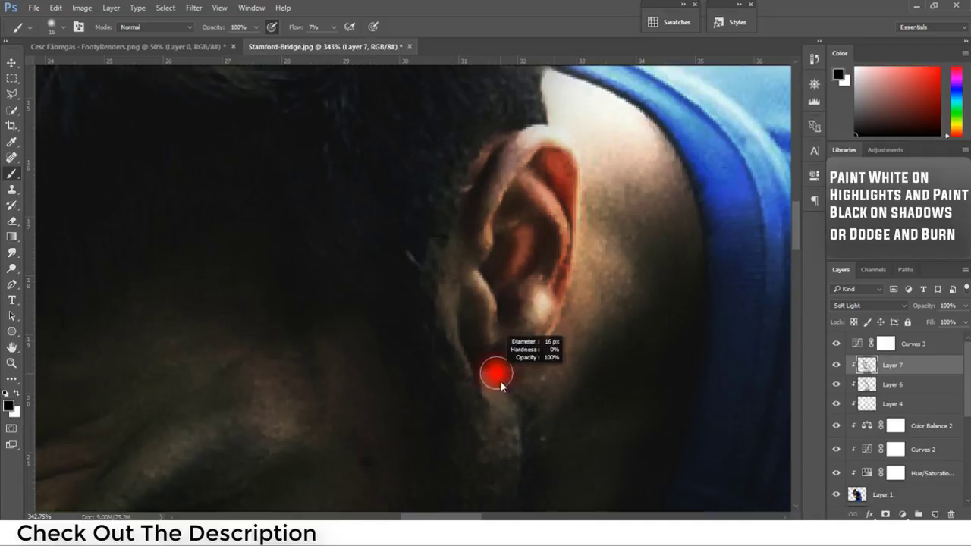
pyautogui.scroll(-3, 497, 383)
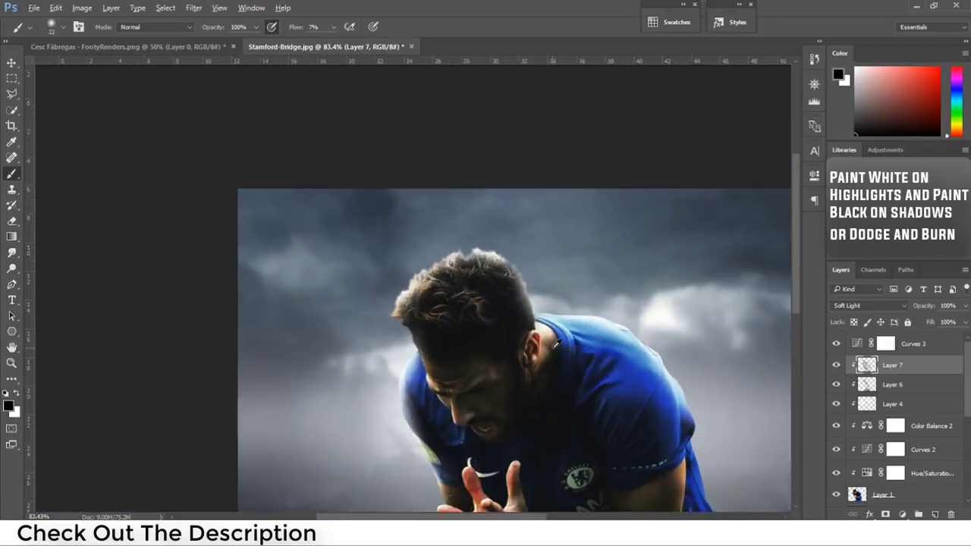
pyautogui.moveTo(492, 386); pyautogui.dragTo(375, 310)
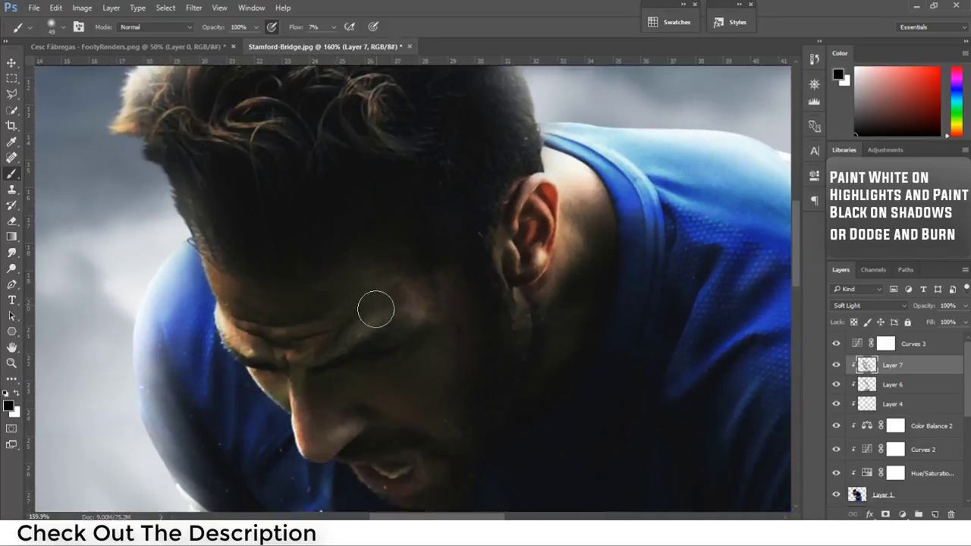
pyautogui.press('x')
pyautogui.scroll(1, 349, 408)
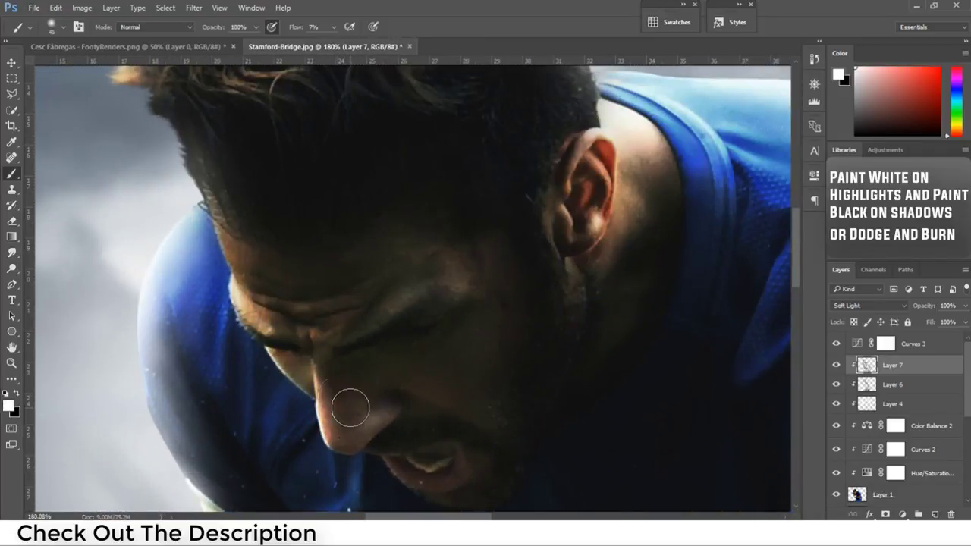
pyautogui.scroll(-3, 350, 409)
pyautogui.scroll(4, 346, 369)
# - Paint soft black shadows along the edge of the face, jaw and brow
pyautogui.press('x')
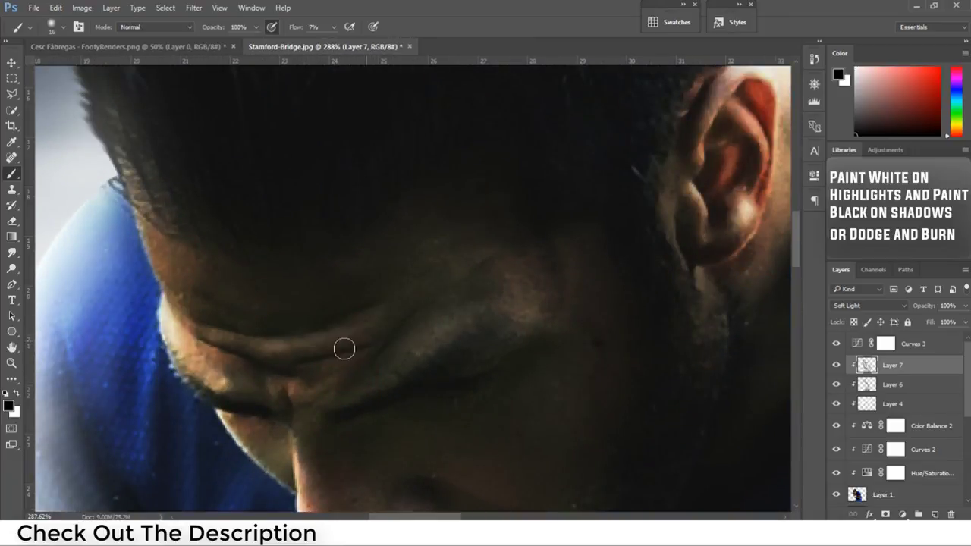
pyautogui.moveTo(195, 321); pyautogui.dragTo(230, 310)
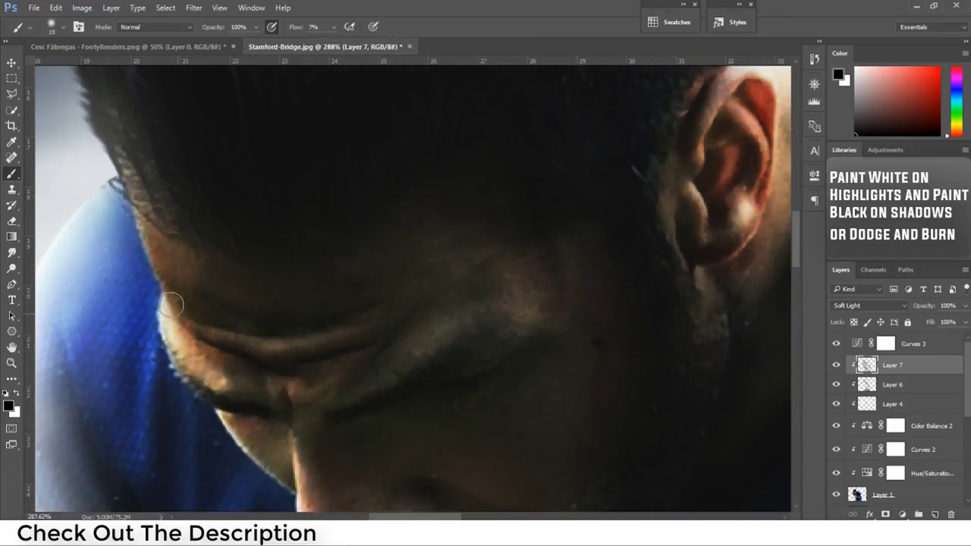
pyautogui.moveTo(171, 304); pyautogui.dragTo(282, 396)
pyautogui.press('x')
pyautogui.scroll(-2, 493, 231)
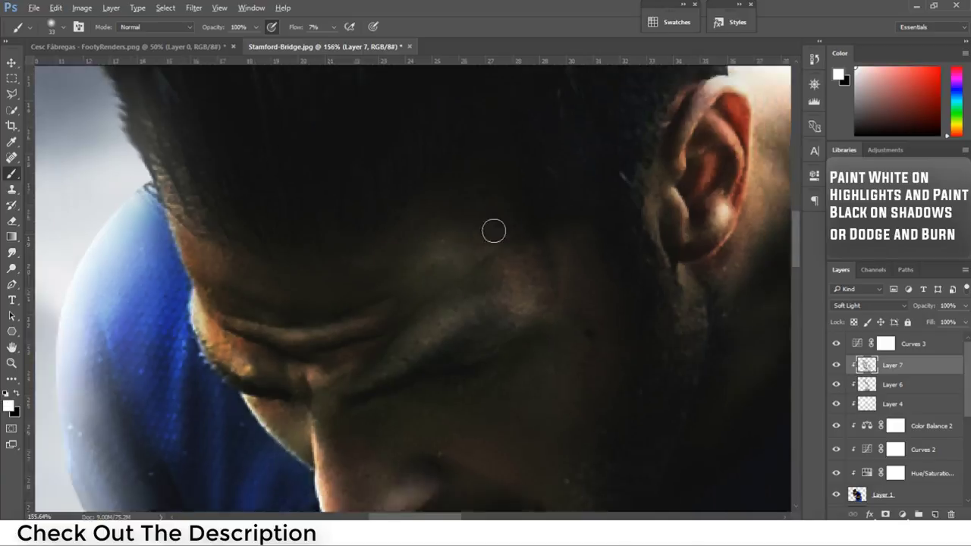
pyautogui.scroll(-3, 494, 230)
pyautogui.scroll(4, 334, 290)
# - Use the Eraser at 38% flow to soften overdone strokes on the face
pyautogui.write('e')
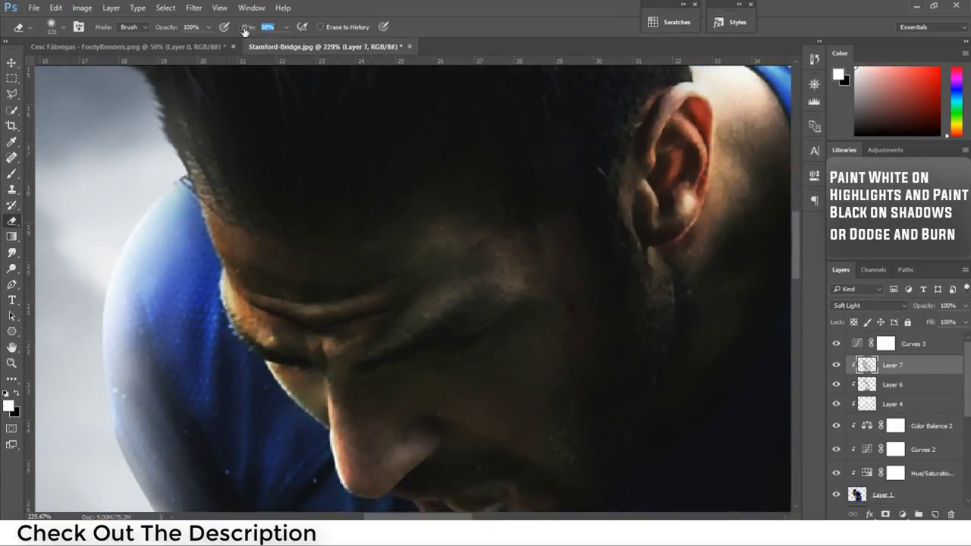
pyautogui.write('38')
pyautogui.scroll(-1, 303, 282)
pyautogui.scroll(2, 324, 289)
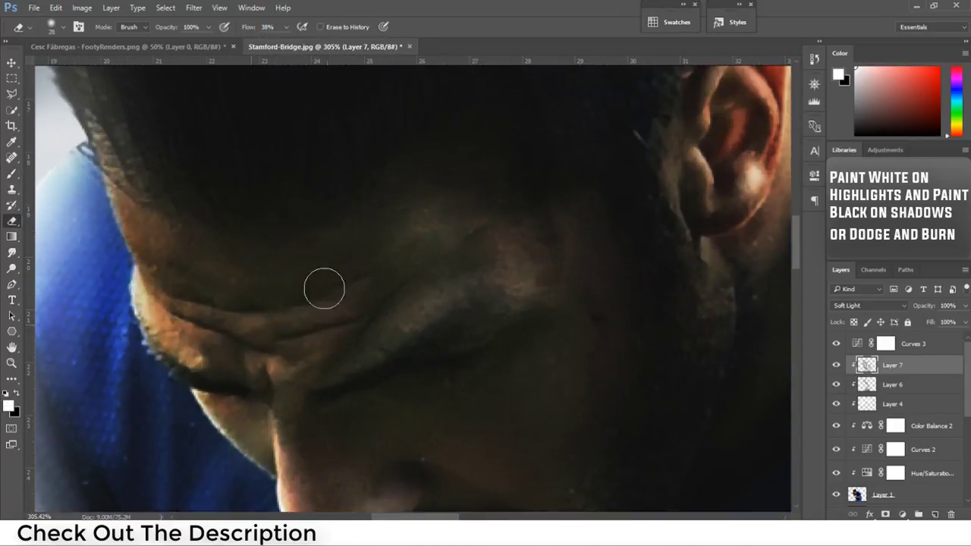
pyautogui.scroll(-2, 324, 288)
pyautogui.scroll(1, 363, 285)
pyautogui.scroll(-2, 455, 256)
pyautogui.scroll(-1, 485, 277)
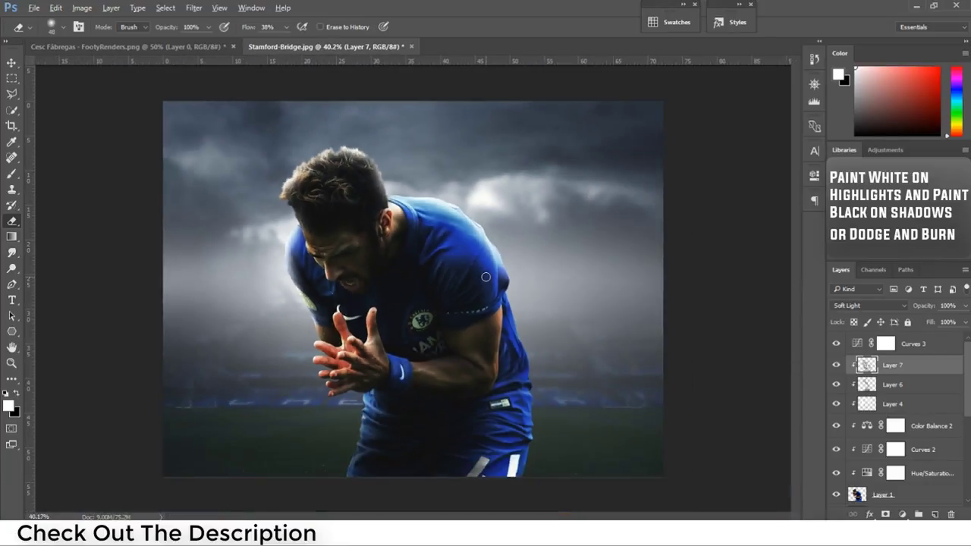
# - Return to the soft Brush, highlight the index finger and shade the lower finger in black
pyautogui.press('b')
pyautogui.scroll(5, 377, 350)
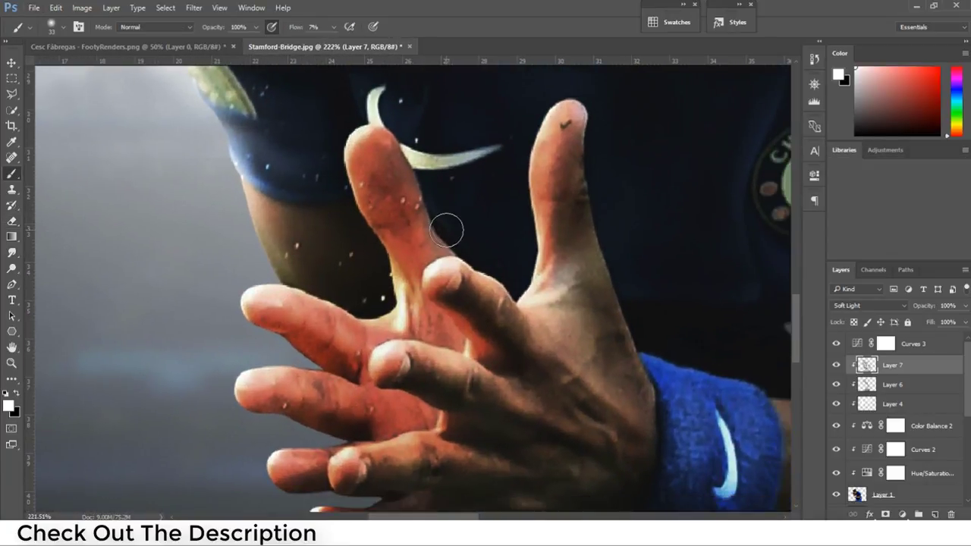
pyautogui.moveTo(425, 195)
pyautogui.mouseDown()
pyautogui.moveTo(372, 160)
pyautogui.moveTo(369, 195)
pyautogui.moveTo(390, 217)
pyautogui.moveTo(406, 270)
pyautogui.moveTo(321, 310)
pyautogui.moveTo(256, 302)
pyautogui.moveTo(371, 349)
pyautogui.mouseUp()
pyautogui.press('x')
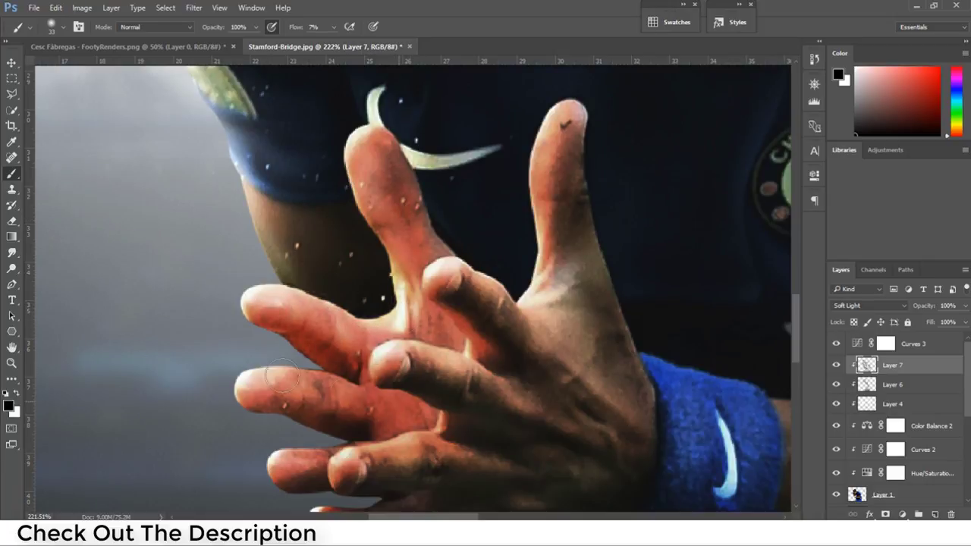
pyautogui.moveTo(282, 376); pyautogui.dragTo(378, 410)
pyautogui.moveTo(312, 408); pyautogui.dragTo(304, 407)
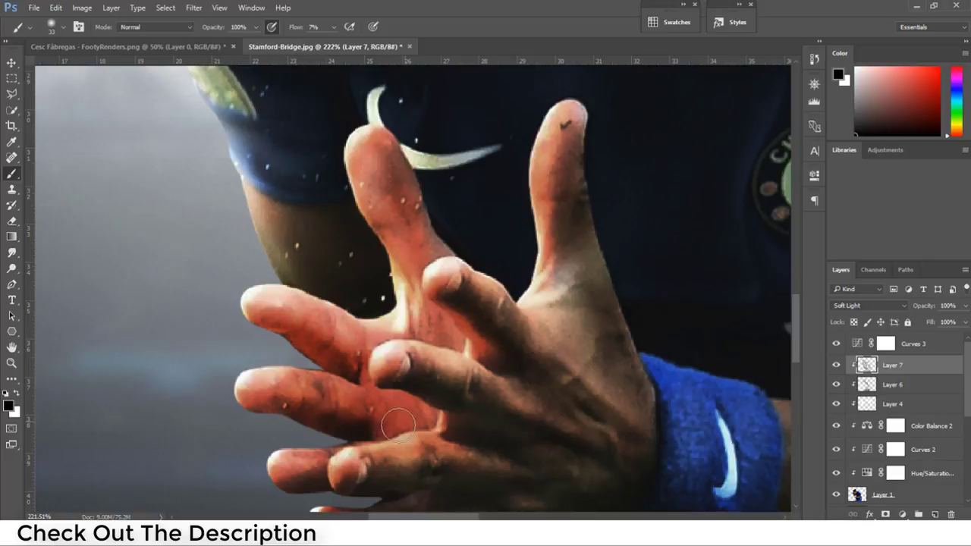
pyautogui.moveTo(398, 489); pyautogui.dragTo(375, 423)
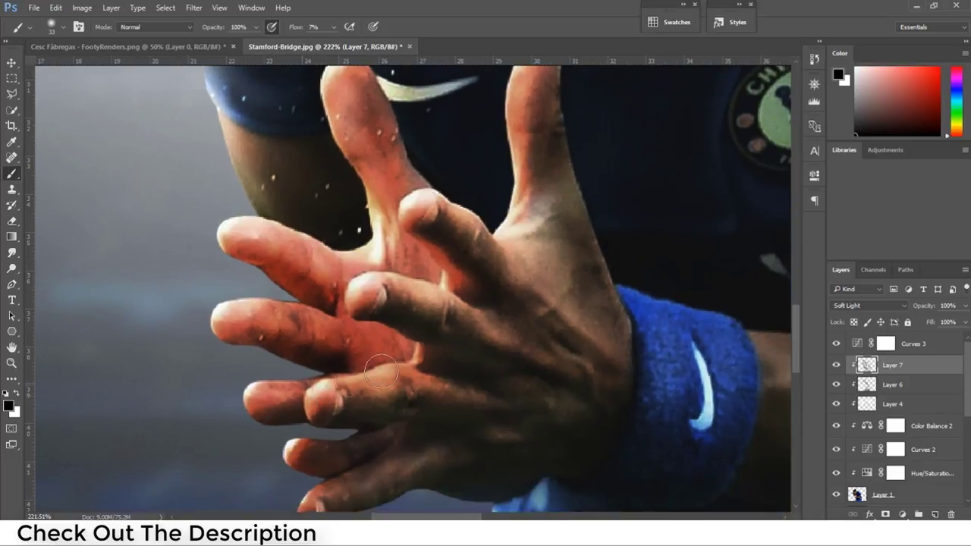
# - Brighten the knuckles and middle finger, then darken the gaps and bases between fingers
pyautogui.press('x')
pyautogui.moveTo(319, 383); pyautogui.dragTo(402, 360)
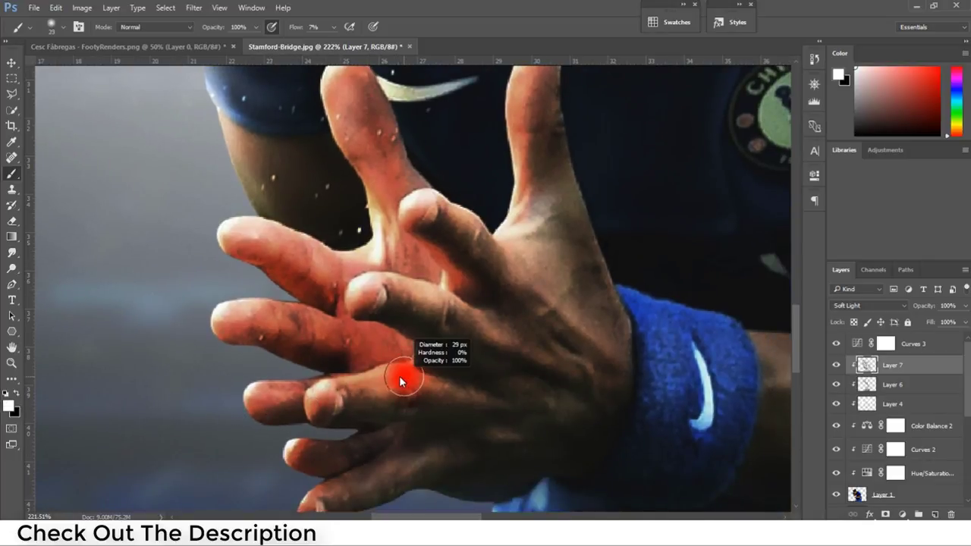
pyautogui.moveTo(379, 293); pyautogui.dragTo(355, 288)
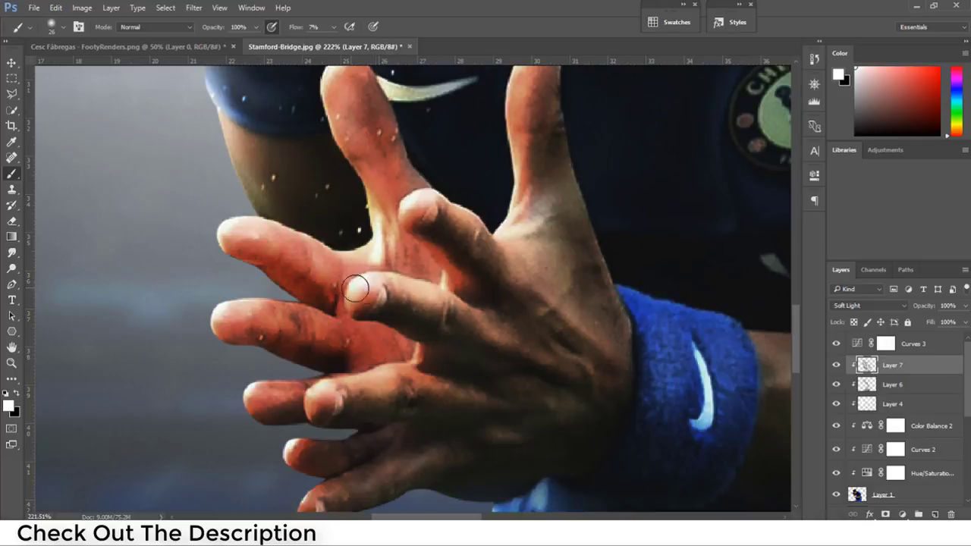
pyautogui.press('x')
pyautogui.moveTo(461, 321); pyautogui.dragTo(410, 278)
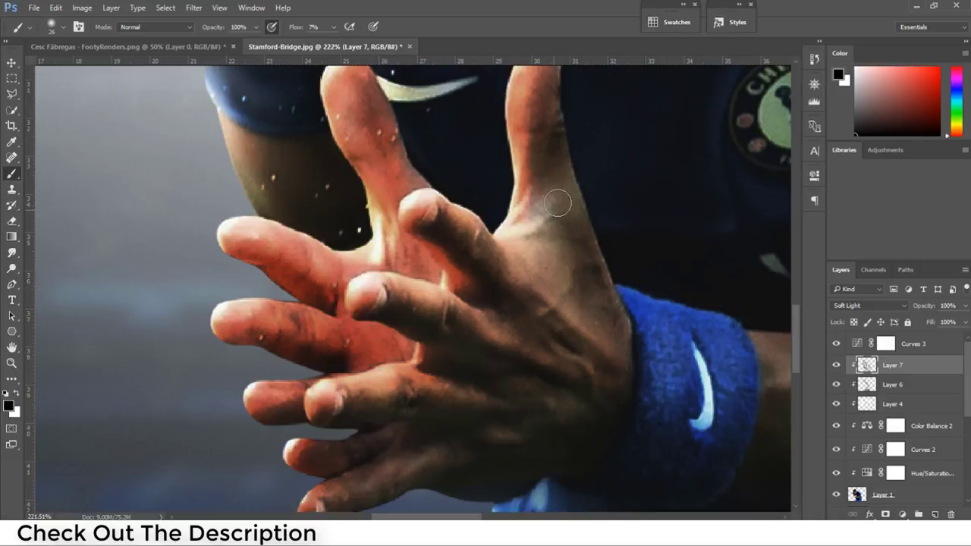
pyautogui.moveTo(558, 203); pyautogui.dragTo(521, 210)
pyautogui.scroll(-3, 521, 211)
pyautogui.scroll(-3, 520, 211)
pyautogui.scroll(-2, 522, 207)
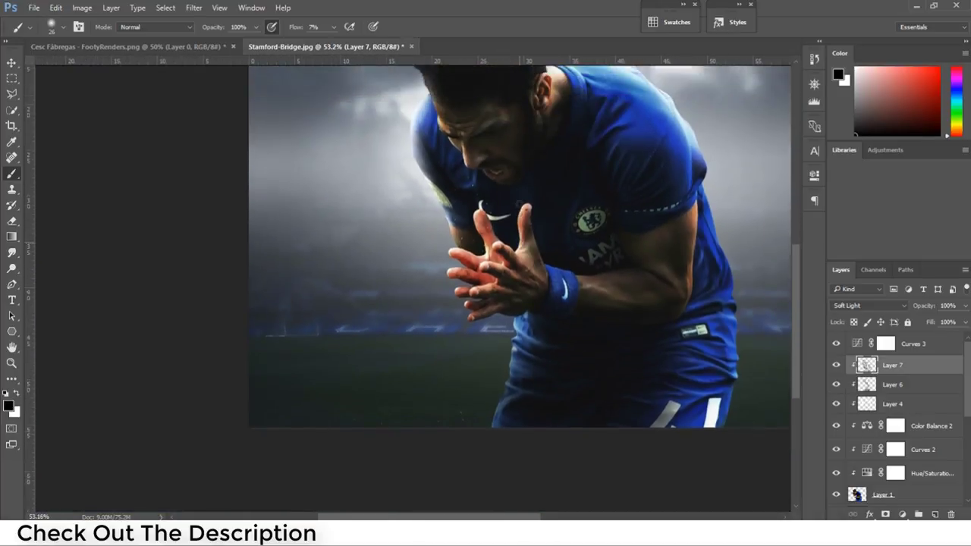
pyautogui.scroll(-2, 532, 221)
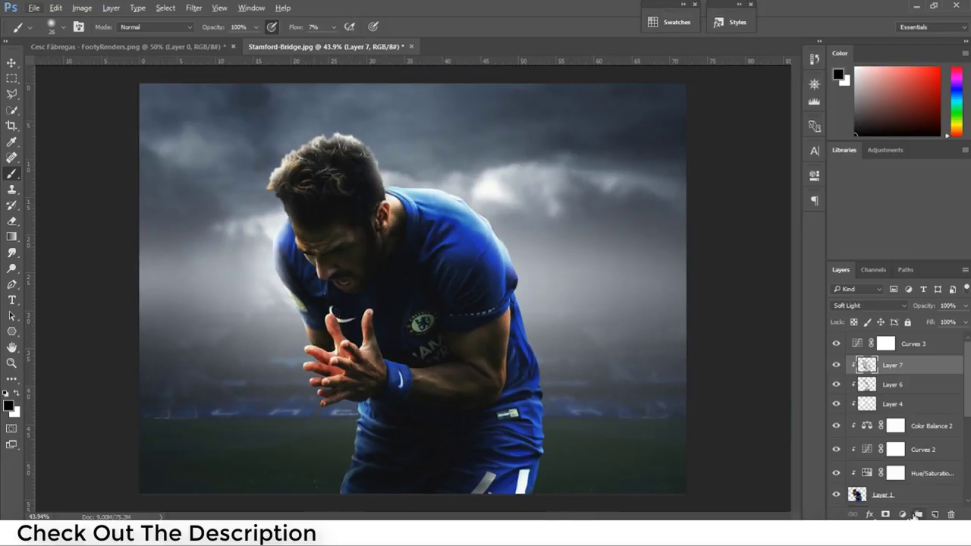
# - Add a clipped Hue/Saturation adjustment limited to Reds with Saturation -60
pyautogui.click(903, 515)
pyautogui.click(897, 366)
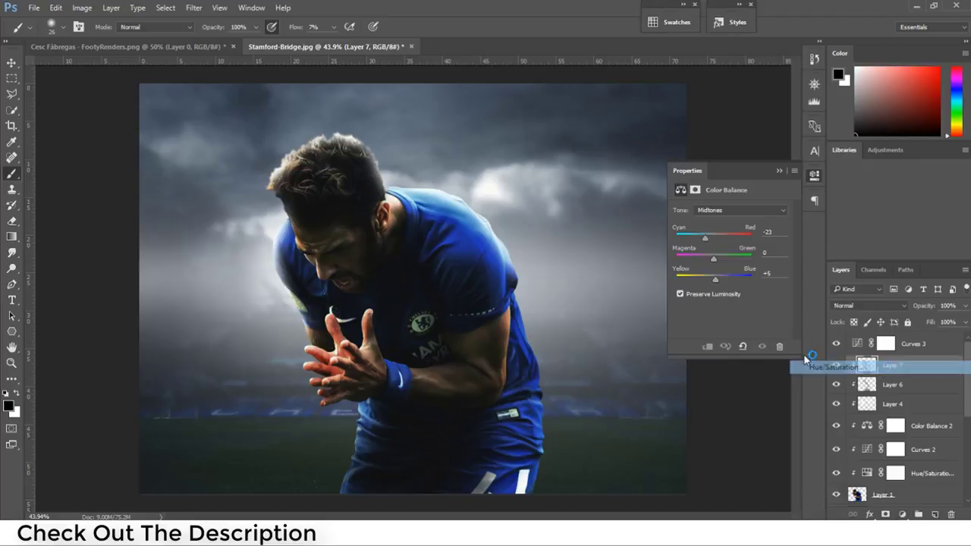
pyautogui.click(707, 345)
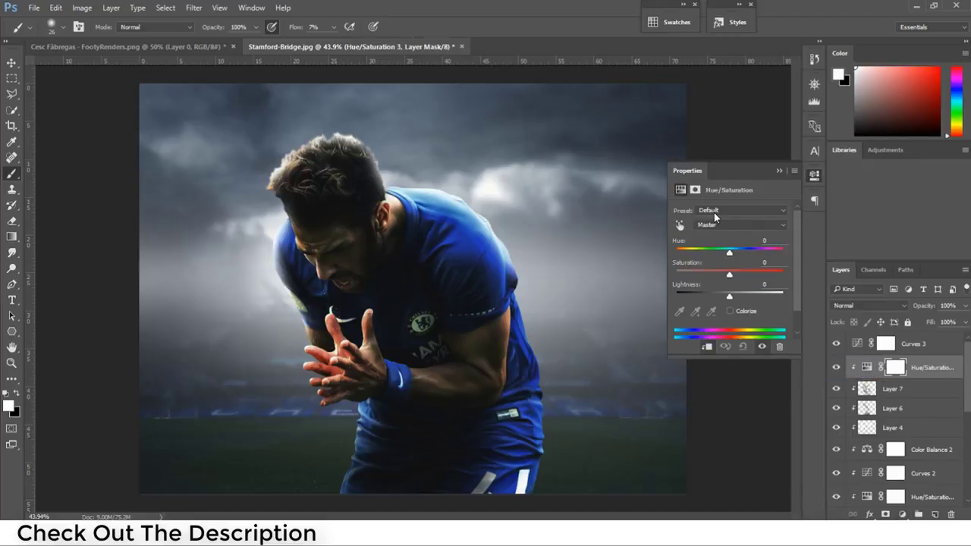
pyautogui.click(713, 203)
pyautogui.click(714, 224)
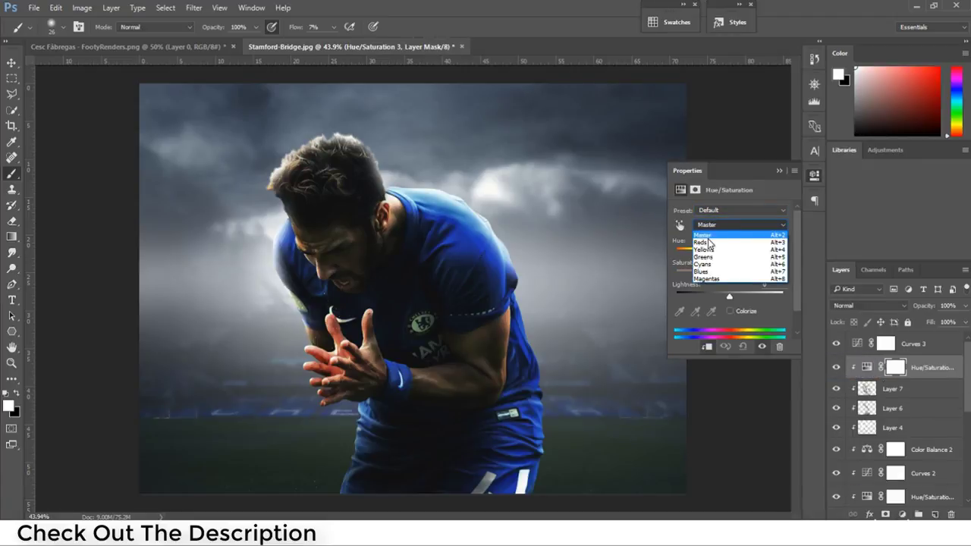
pyautogui.click(712, 232)
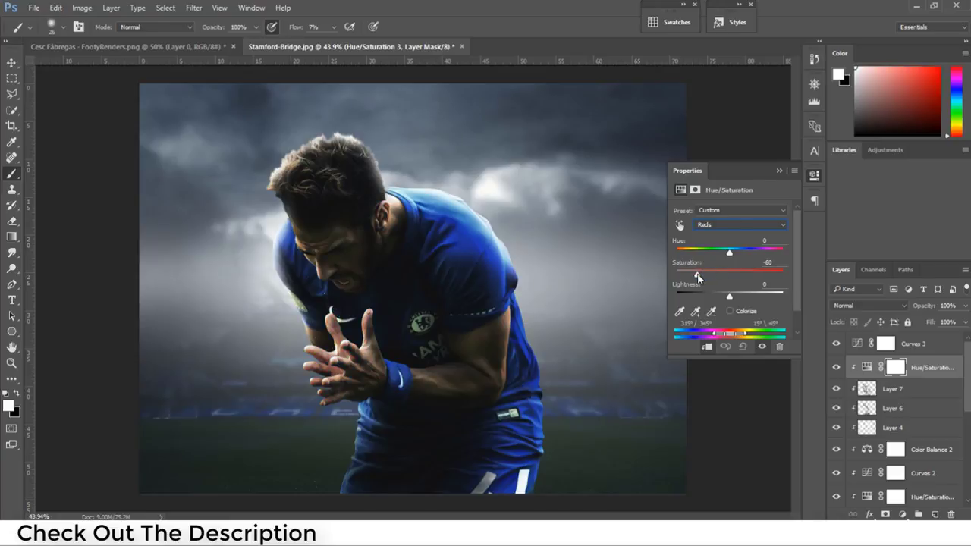
pyautogui.click(779, 171)
# - Move the Hue/Saturation layer below Layer 4 in the Layers panel
pyautogui.moveTo(899, 367); pyautogui.dragTo(910, 447)
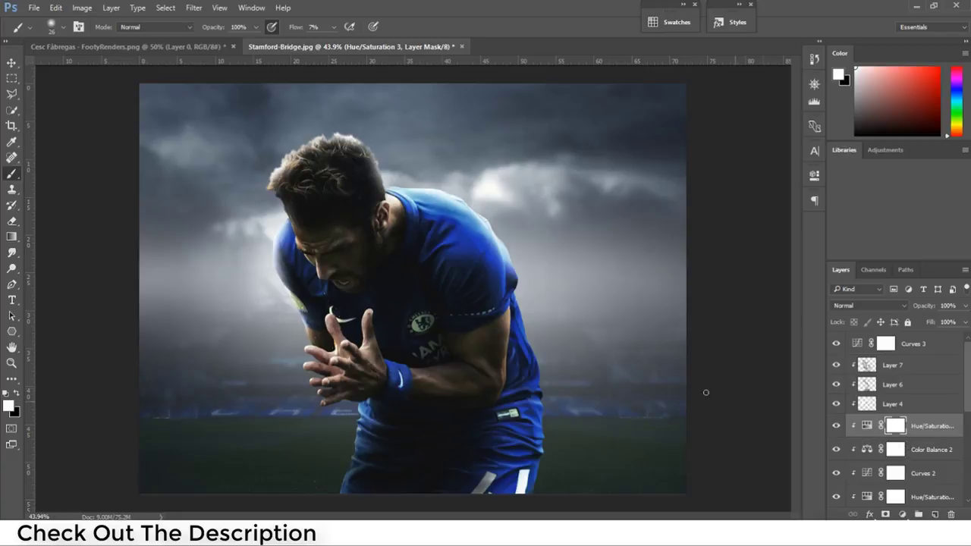
pyautogui.scroll(2, 333, 358)
pyautogui.scroll(2, 331, 356)
pyautogui.scroll(2, 328, 354)
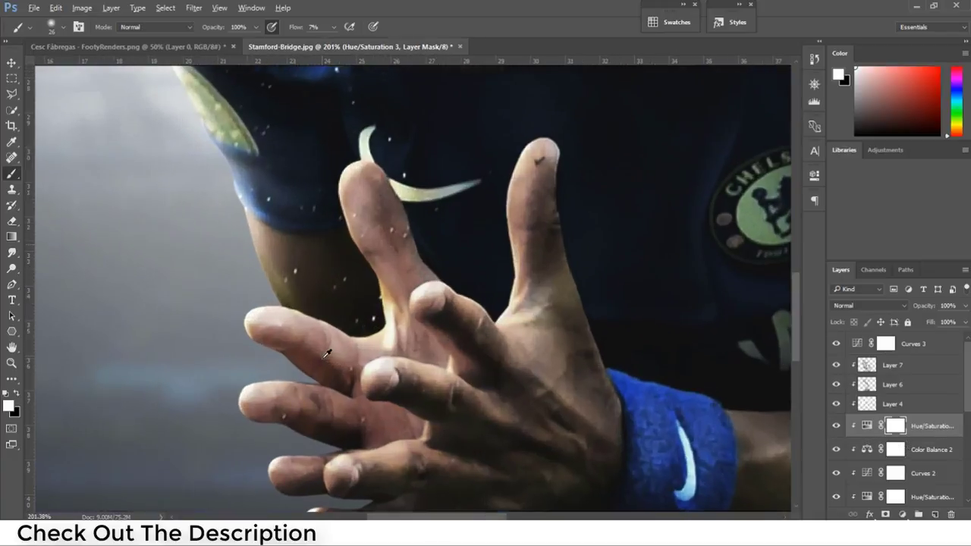
# - Add a new clipped Layer 8 above Layer 7 and set it to Soft Light
pyautogui.click(902, 372)
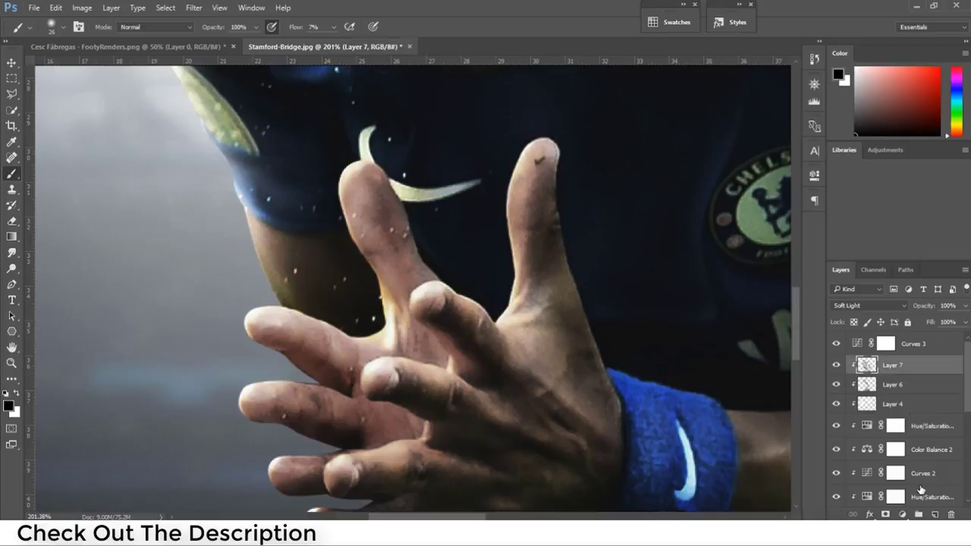
pyautogui.click(933, 515)
pyautogui.keyDown('alt'); pyautogui.click(884, 371); pyautogui.keyUp('alt')
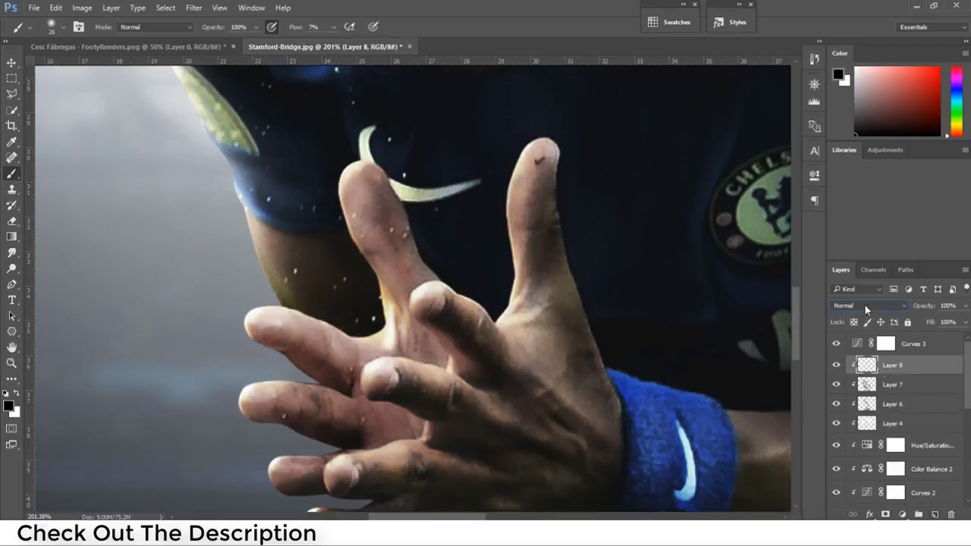
pyautogui.click(865, 305)
pyautogui.click(858, 431)
# - Paint soft black shading along the index finger and the lower finger
pyautogui.moveTo(300, 317); pyautogui.dragTo(309, 357)
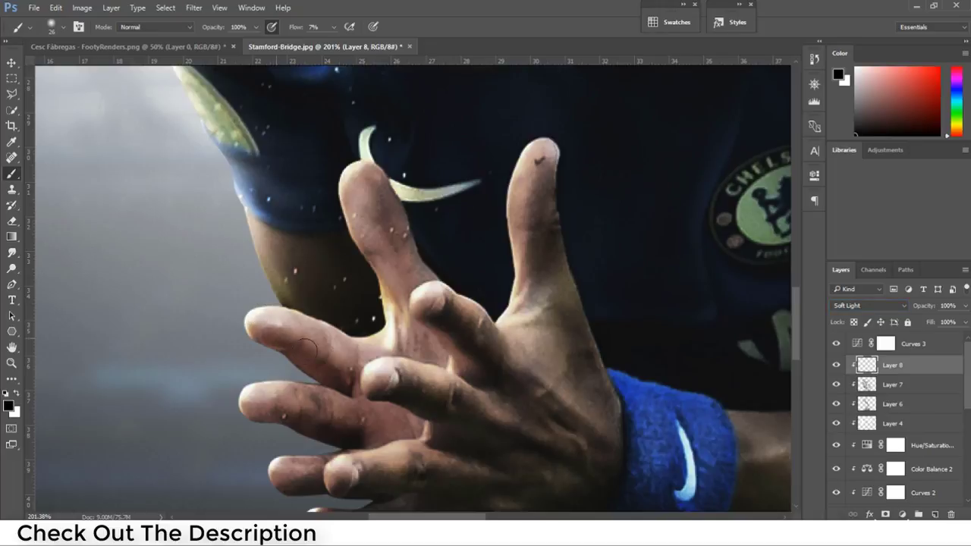
pyautogui.moveTo(284, 411)
pyautogui.mouseDown()
pyautogui.moveTo(342, 433)
pyautogui.moveTo(267, 327)
pyautogui.mouseUp()
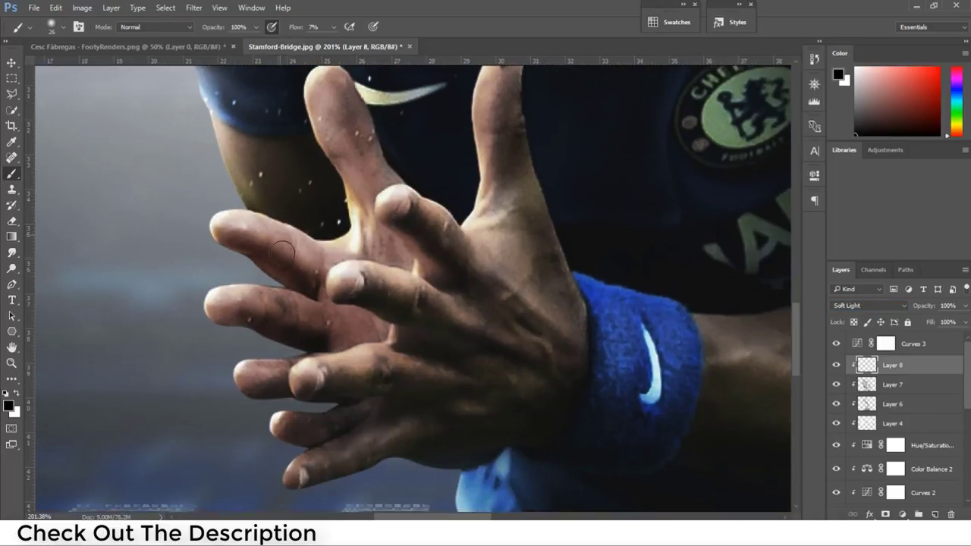
pyautogui.press(']')
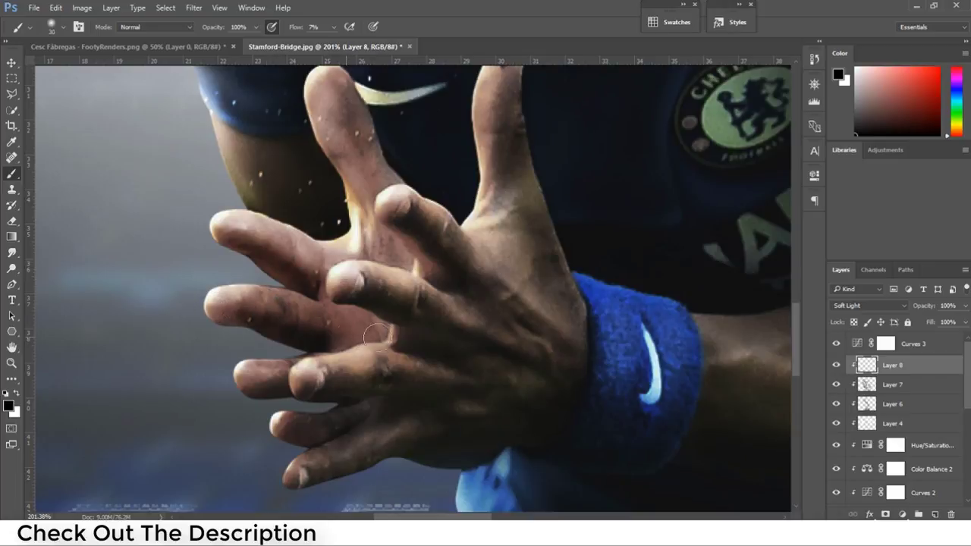
pyautogui.moveTo(298, 379); pyautogui.dragTo(229, 383)
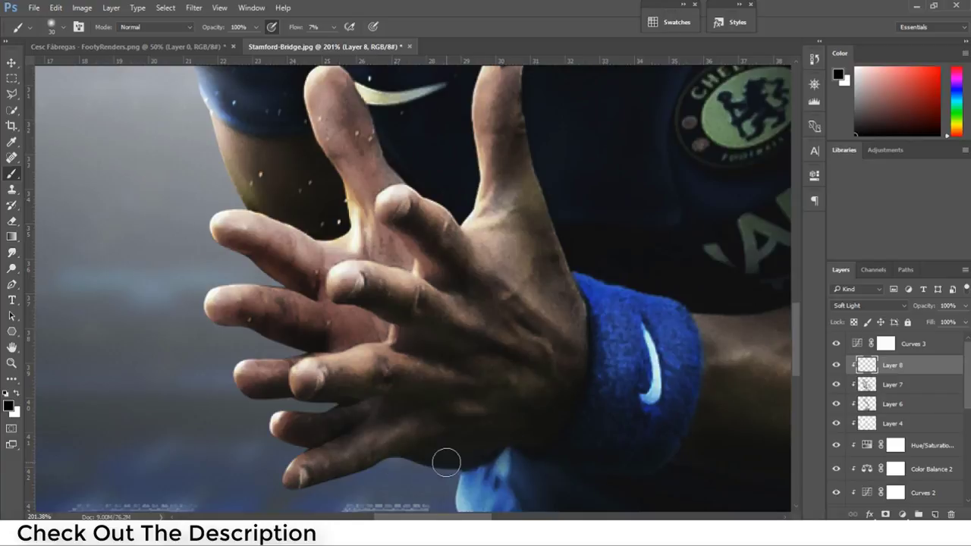
pyautogui.keyDown('alt'); pyautogui.rightClick(365, 350); pyautogui.keyUp('alt')
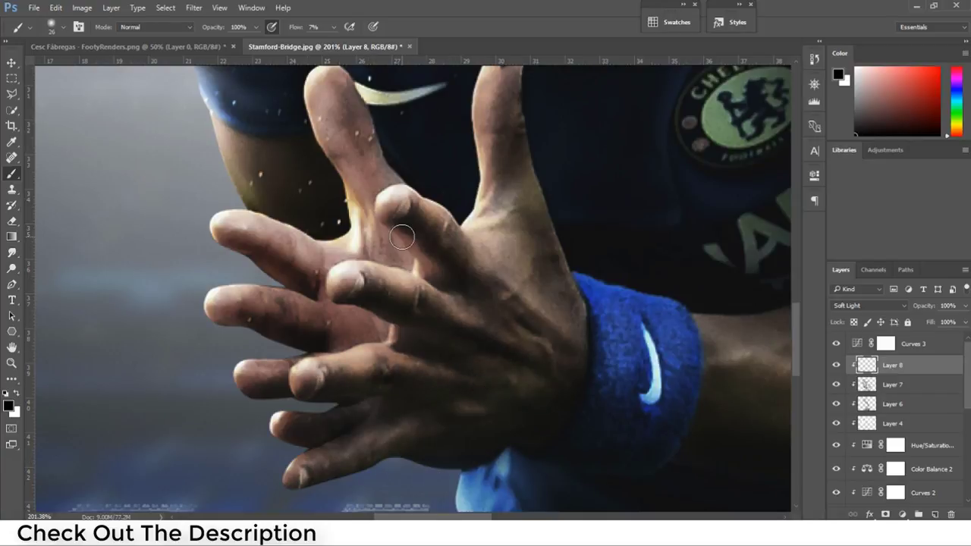
pyautogui.scroll(3, 514, 154)
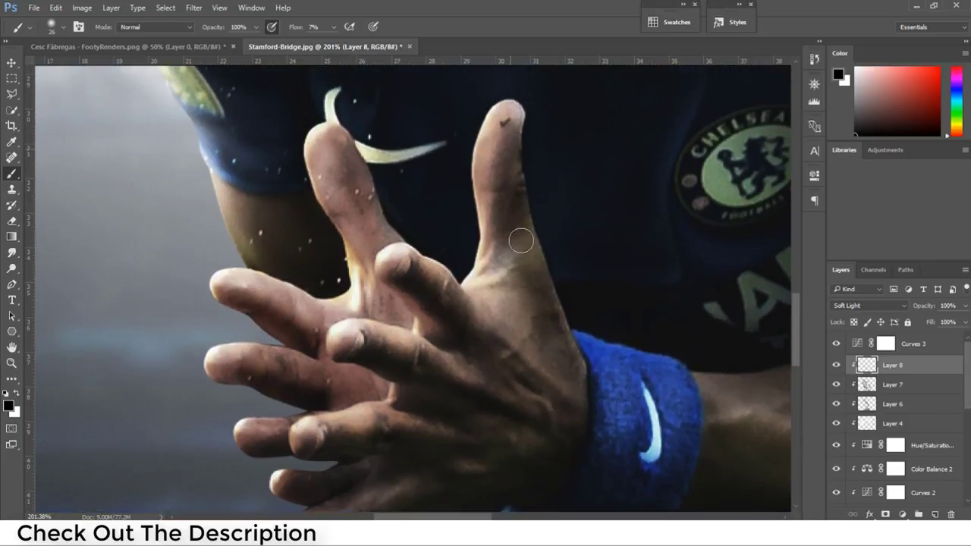
# - Paint white highlights along the raised finger down to the knuckles with a 36 px brush
pyautogui.keyDown('alt'); pyautogui.rightClick(535, 289); pyautogui.keyUp('alt')
pyautogui.press('x')
pyautogui.keyDown('alt'); pyautogui.rightClick(395, 269); pyautogui.keyUp('alt')
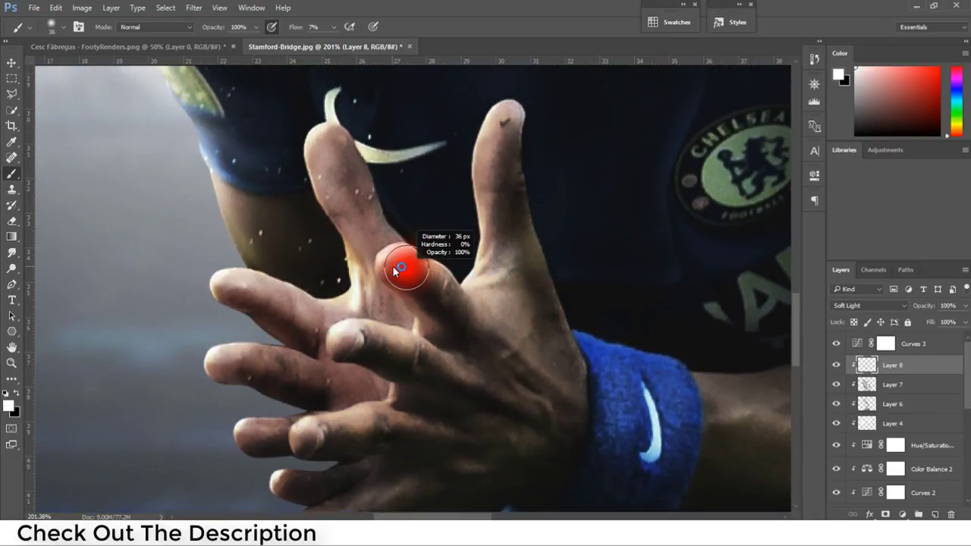
pyautogui.moveTo(224, 266)
pyautogui.mouseDown()
pyautogui.moveTo(321, 314)
pyautogui.moveTo(196, 245)
pyautogui.mouseUp()
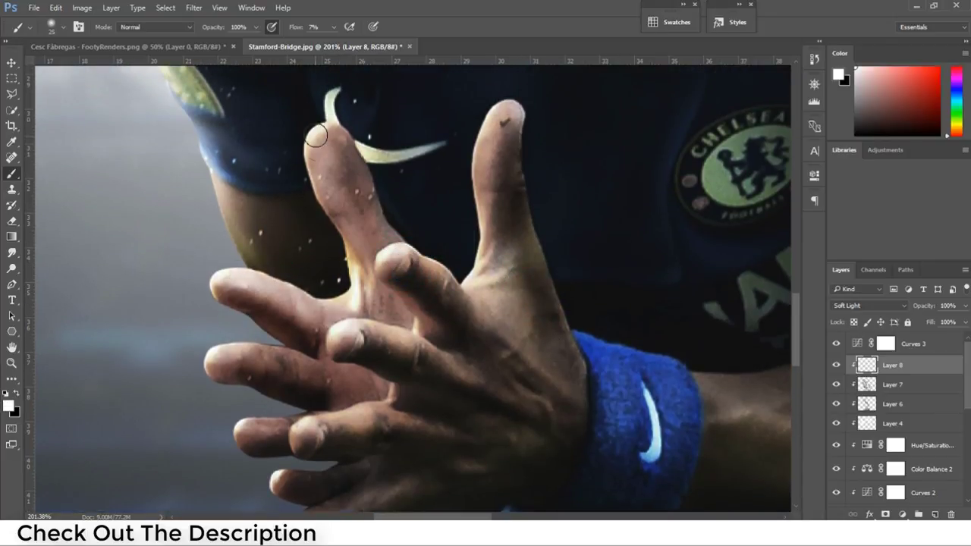
pyautogui.moveTo(316, 137); pyautogui.dragTo(374, 252)
pyautogui.moveTo(495, 126); pyautogui.dragTo(492, 261)
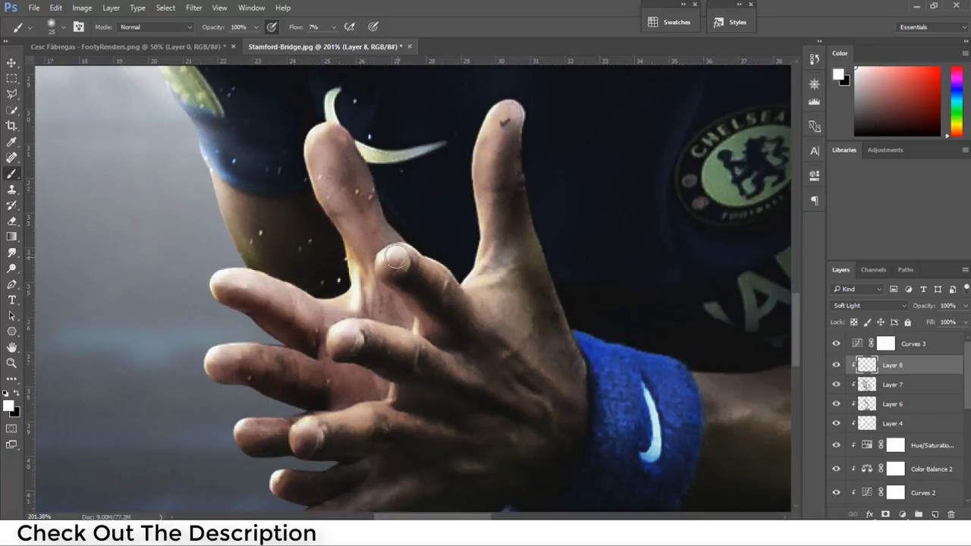
pyautogui.scroll(-3, 441, 376)
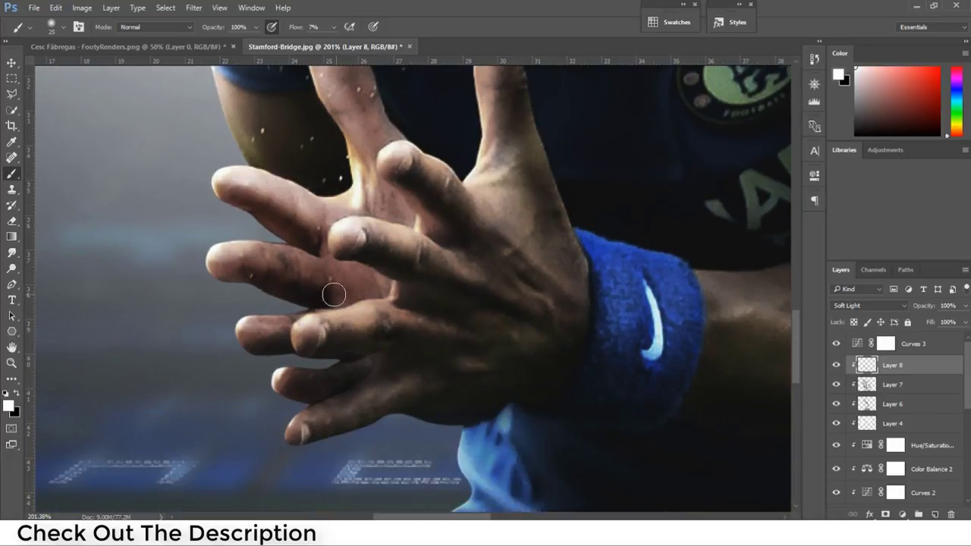
# - Brighten the lower fingertips, then darken the gaps between the lower fingers in black
pyautogui.moveTo(258, 319); pyautogui.dragTo(284, 385)
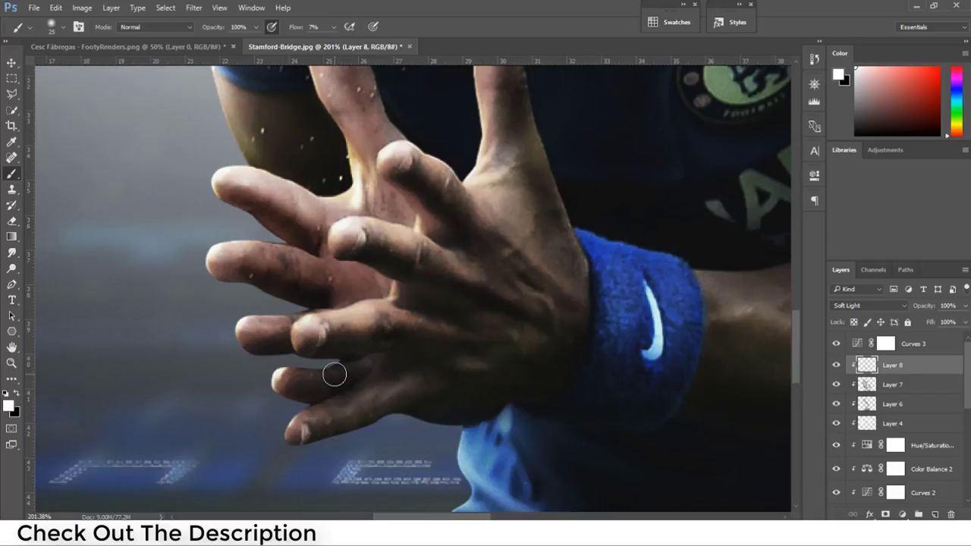
pyautogui.moveTo(371, 382); pyautogui.dragTo(272, 424)
pyautogui.press('x')
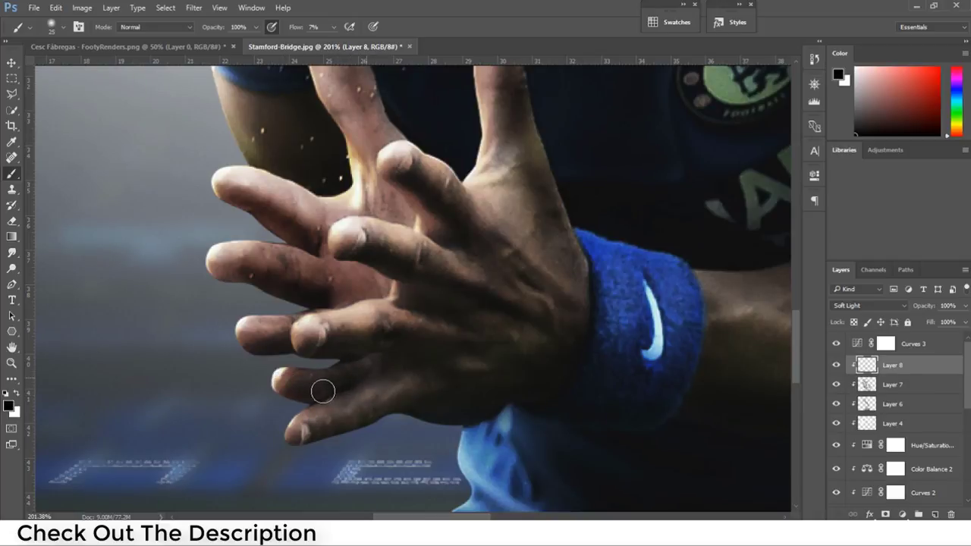
pyautogui.moveTo(369, 369); pyautogui.dragTo(304, 410)
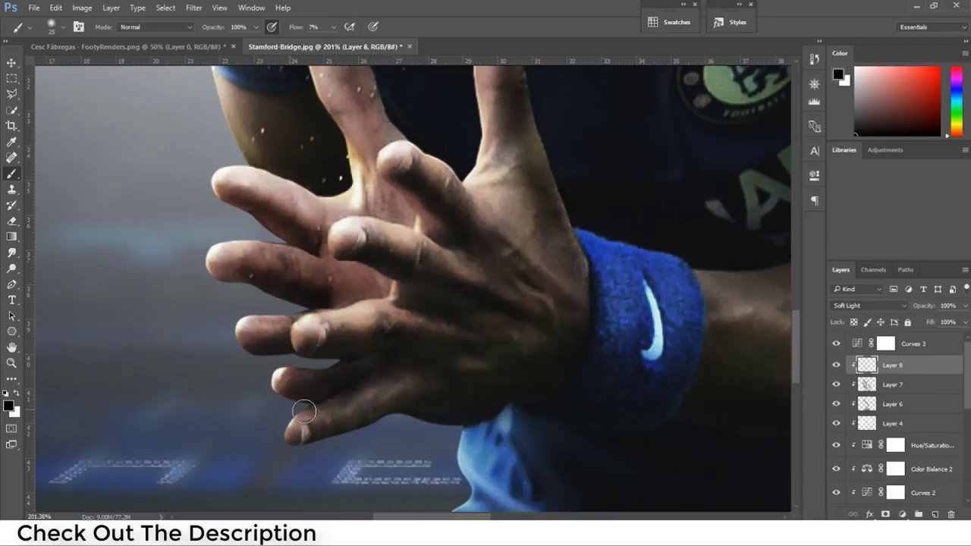
pyautogui.scroll(-3, 277, 432)
# - Lighten and texture the blue wristband with soft white strokes
pyautogui.scroll(-3, 364, 372)
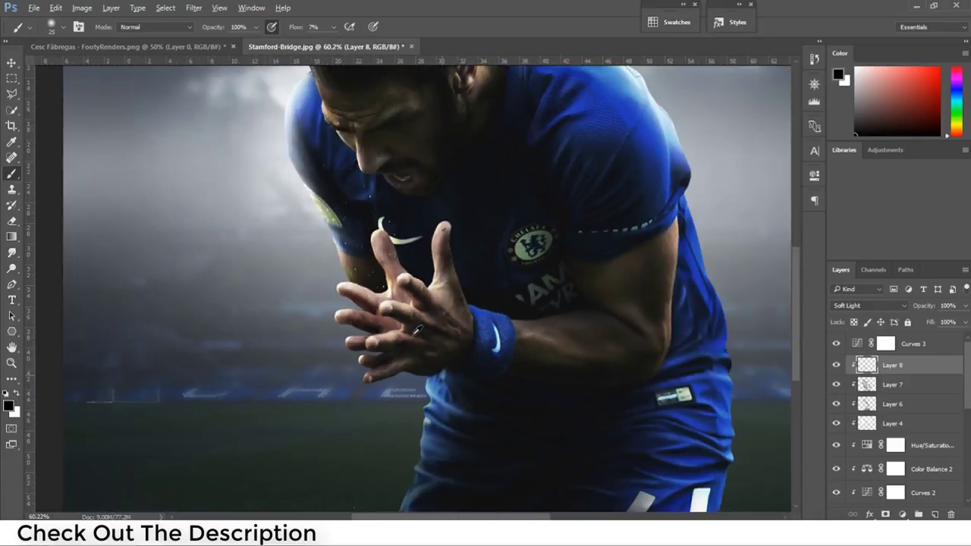
pyautogui.scroll(-3, 446, 311)
pyautogui.scroll(3, 387, 334)
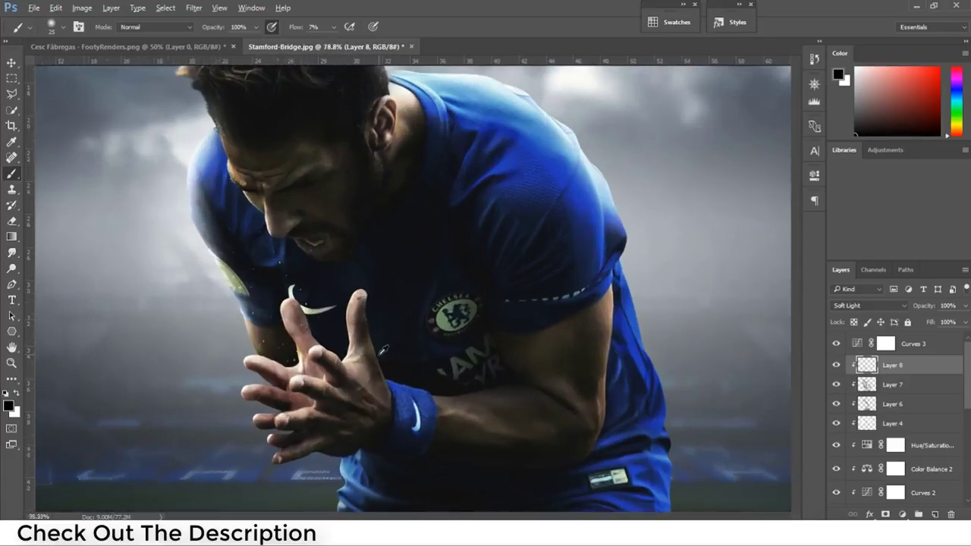
pyautogui.scroll(2, 372, 326)
pyautogui.press('x')
pyautogui.moveTo(339, 368); pyautogui.dragTo(337, 347)
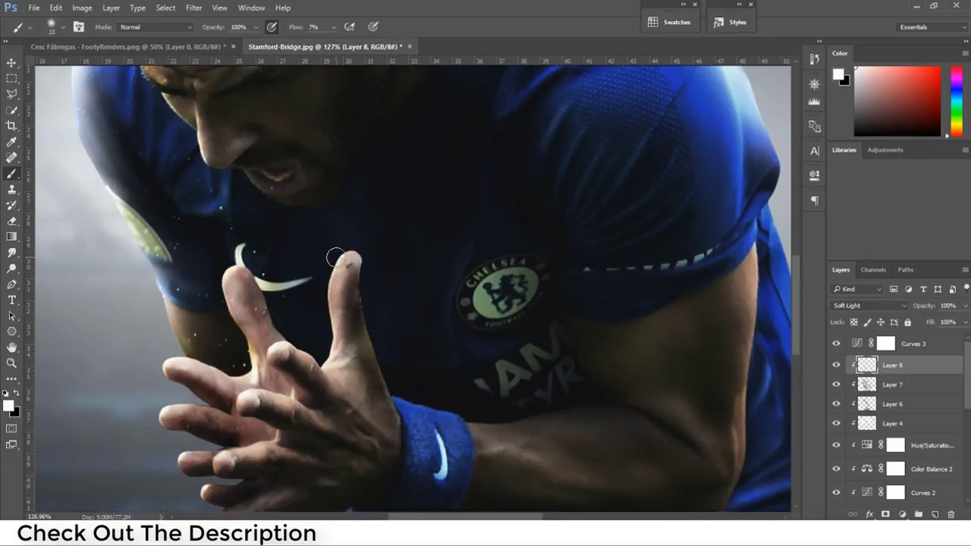
pyautogui.press('x')
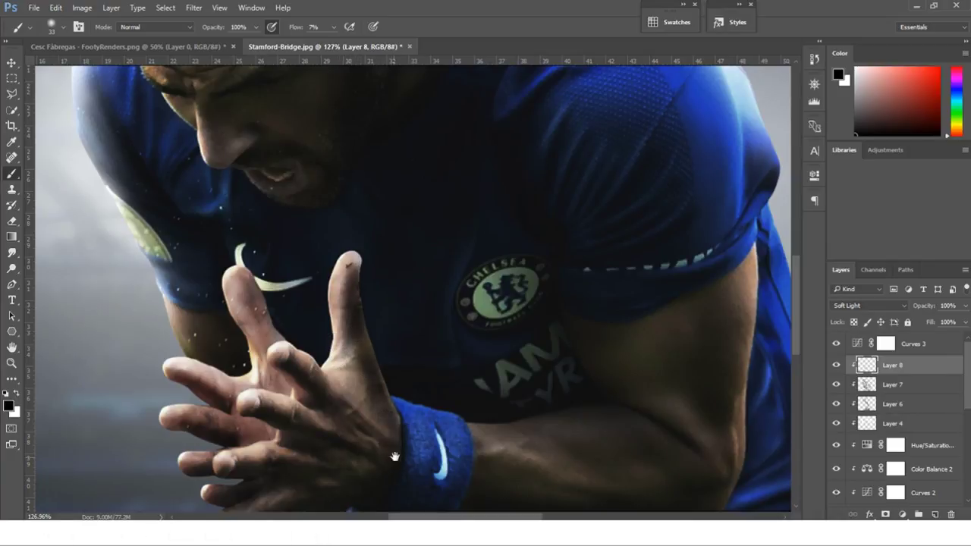
pyautogui.moveTo(394, 458); pyautogui.dragTo(395, 365)
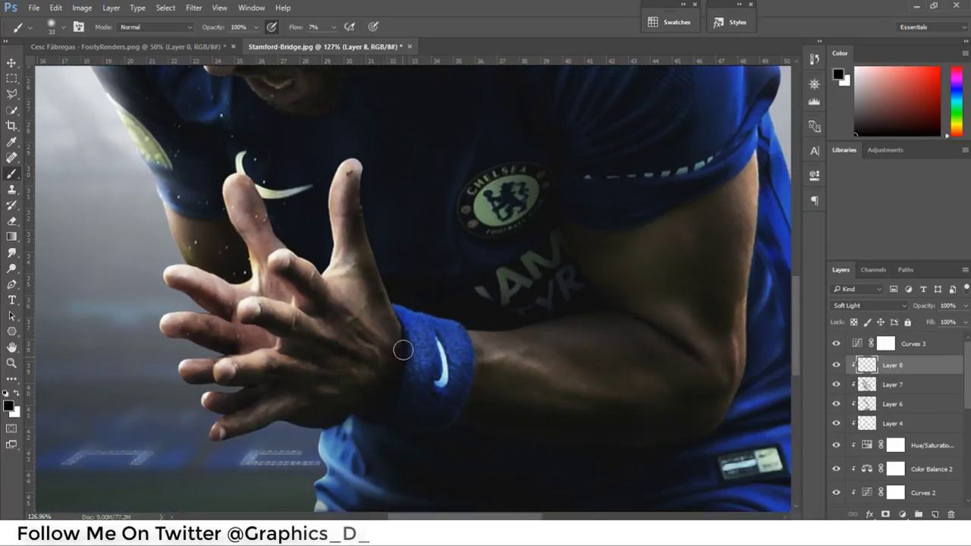
pyautogui.press('x')
pyautogui.moveTo(416, 394)
pyautogui.mouseDown()
pyautogui.moveTo(443, 412)
pyautogui.moveTo(432, 399)
pyautogui.moveTo(410, 415)
pyautogui.mouseUp()
pyautogui.press('x')
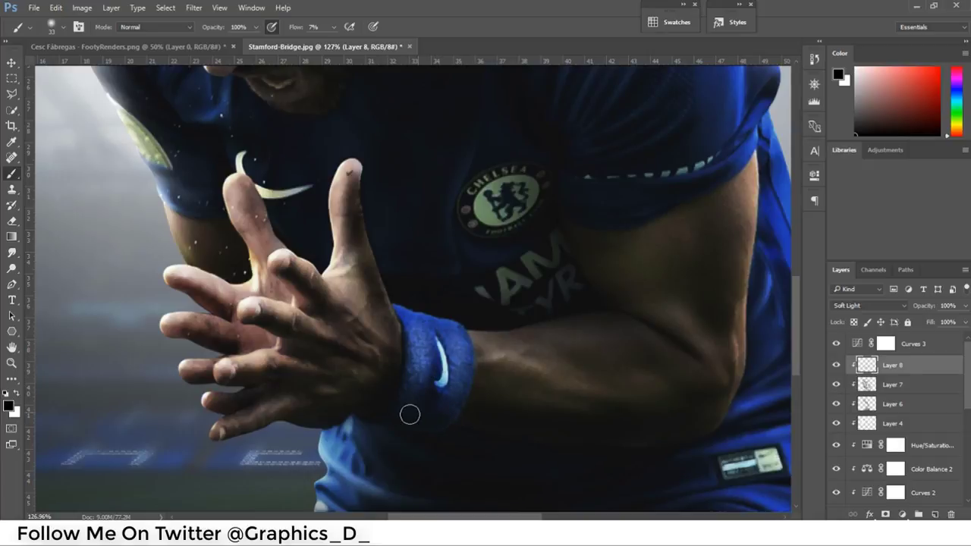
# - Darken the forearm toward the wrist and deepen the shadow beside the wristband
pyautogui.keyDown('alt'); pyautogui.rightClick(448, 423); pyautogui.keyUp('alt')
pyautogui.keyDown('alt'); pyautogui.rightClick(383, 289); pyautogui.keyUp('alt')
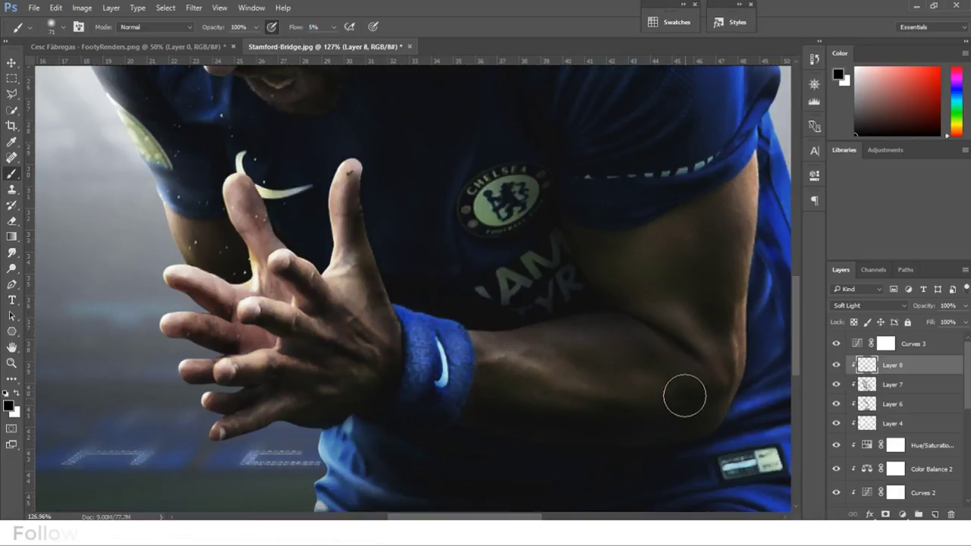
pyautogui.keyDown('alt'); pyautogui.scroll(2, 683, 395); pyautogui.keyUp('alt')
pyautogui.keyDown('alt'); pyautogui.rightClick(585, 394); pyautogui.keyUp('alt')
pyautogui.press('x')
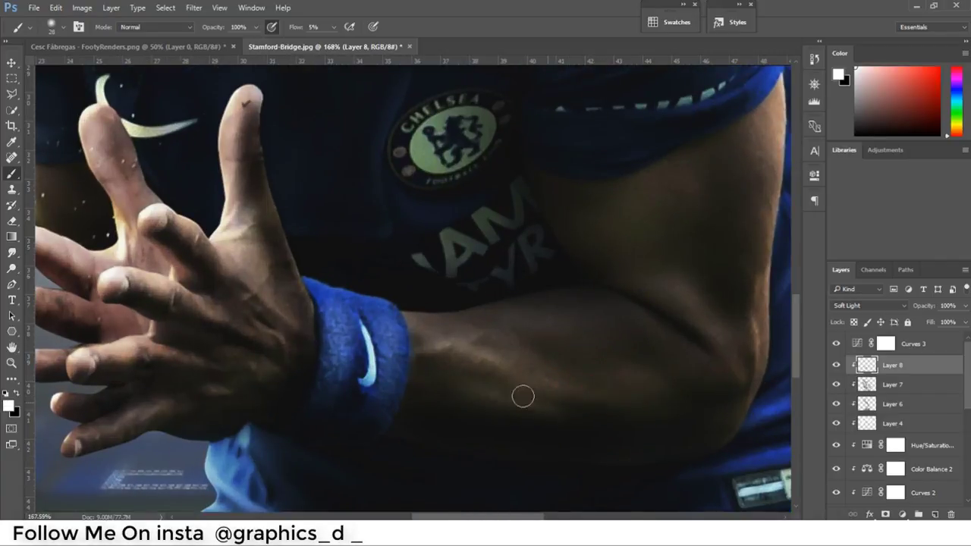
pyautogui.press('x')
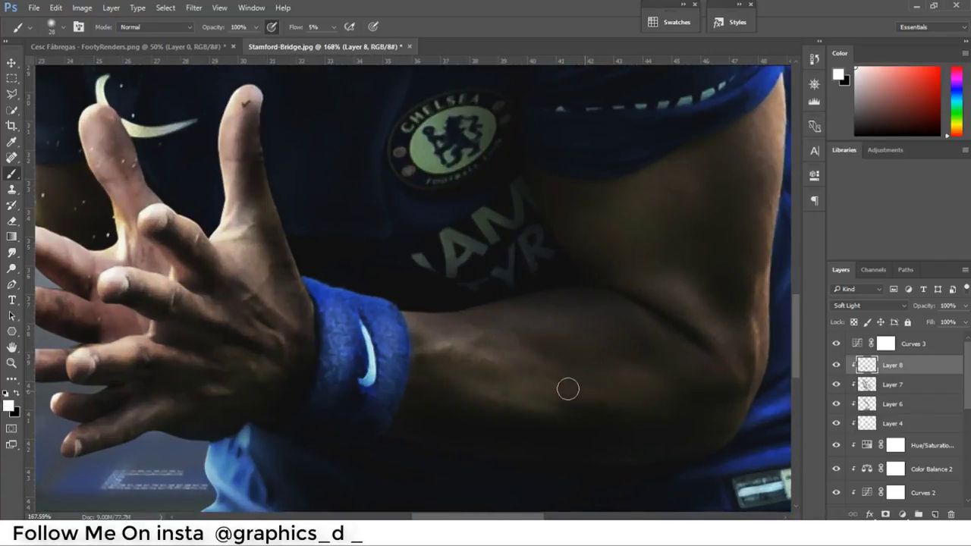
pyautogui.moveTo(568, 386)
pyautogui.mouseDown()
pyautogui.moveTo(438, 336)
pyautogui.moveTo(621, 385)
pyautogui.mouseUp()
pyautogui.moveTo(374, 294)
pyautogui.mouseDown()
pyautogui.moveTo(460, 351)
pyautogui.moveTo(433, 336)
pyautogui.moveTo(411, 342)
pyautogui.mouseUp()
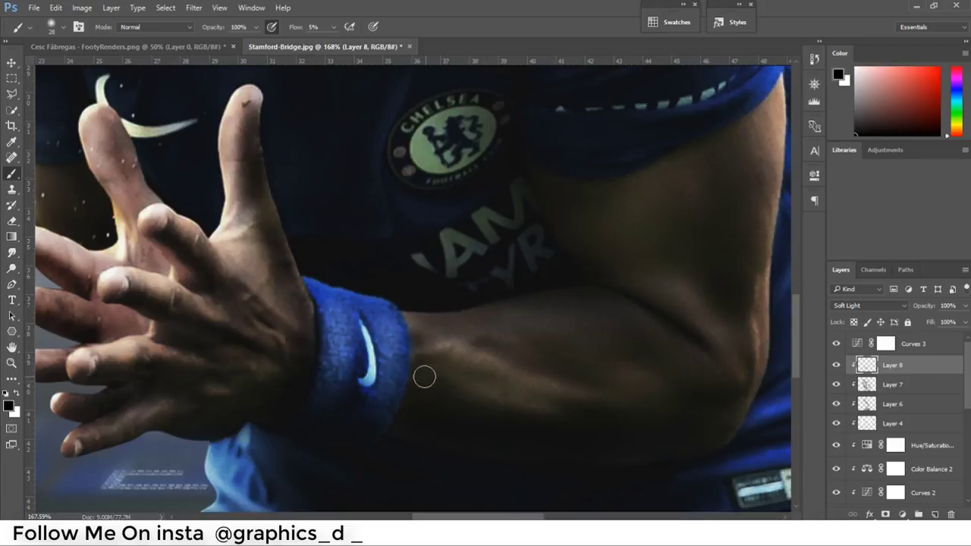
# - Paint soft white light over the arm with the brush enlarged to 38 px
pyautogui.press('x')
pyautogui.press('x')
pyautogui.moveTo(386, 438); pyautogui.dragTo(338, 323)
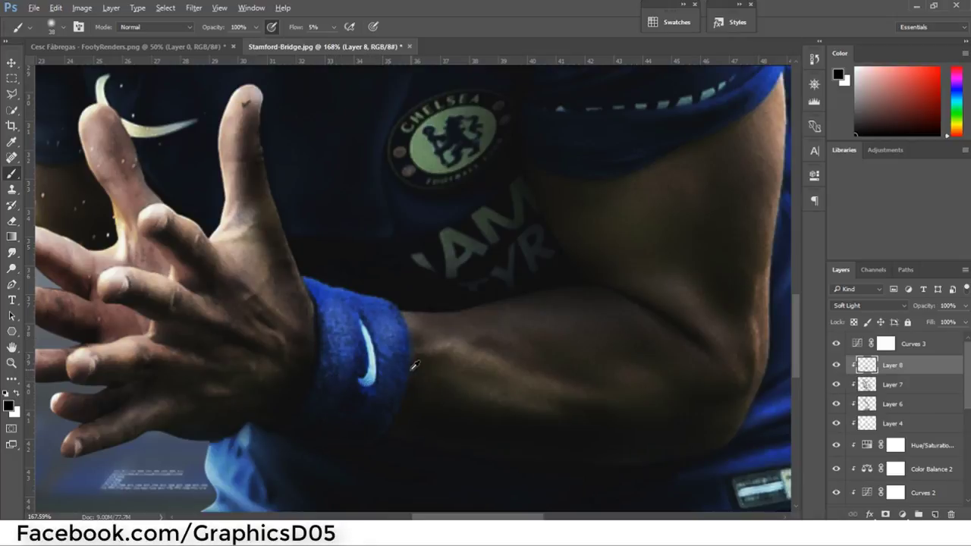
pyautogui.scroll(-3, 410, 362)
pyautogui.scroll(-2, 419, 365)
pyautogui.scroll(1, 532, 334)
pyautogui.scroll(1, 531, 334)
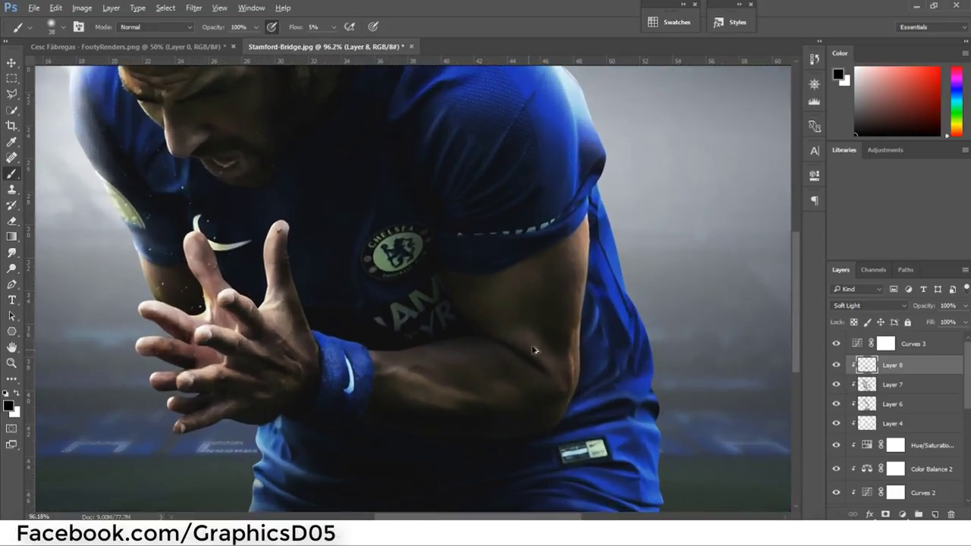
pyautogui.moveTo(526, 295); pyautogui.dragTo(531, 299)
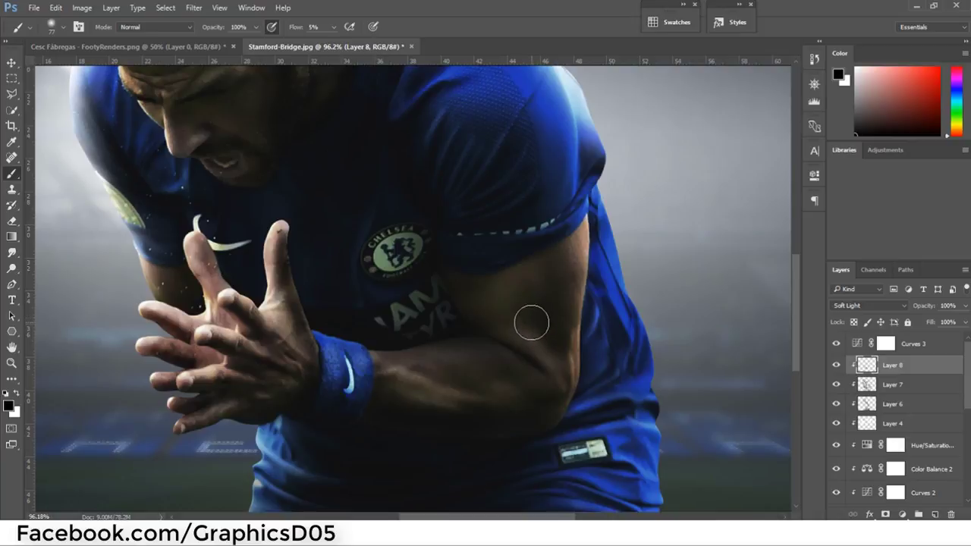
pyautogui.press('x')
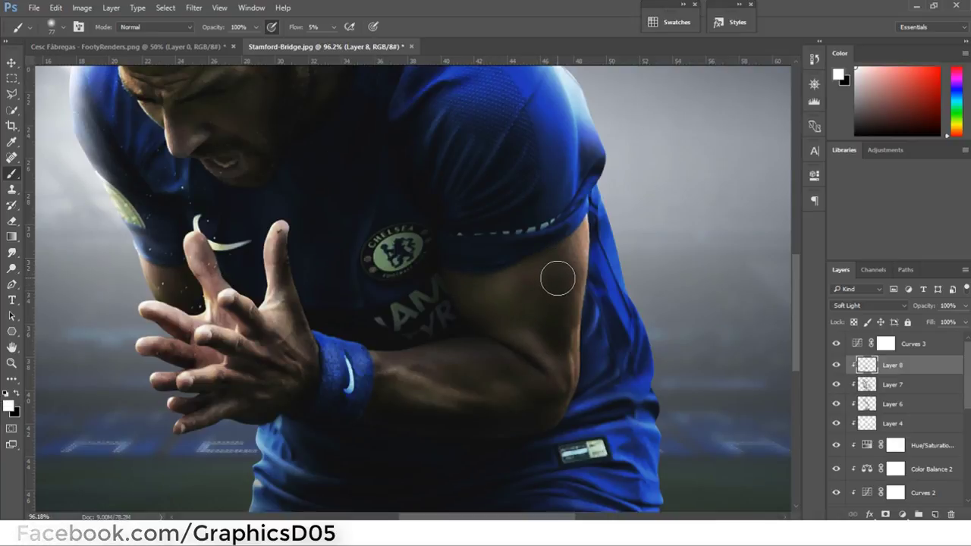
# - Shade the upper arm broadly with a larger 89–95 px soft brush
pyautogui.scroll(-1, 558, 277)
pyautogui.moveTo(550, 281)
pyautogui.mouseDown()
pyautogui.moveTo(490, 309)
pyautogui.moveTo(524, 321)
pyautogui.moveTo(532, 302)
pyautogui.mouseUp()
pyautogui.scroll(3, 495, 319)
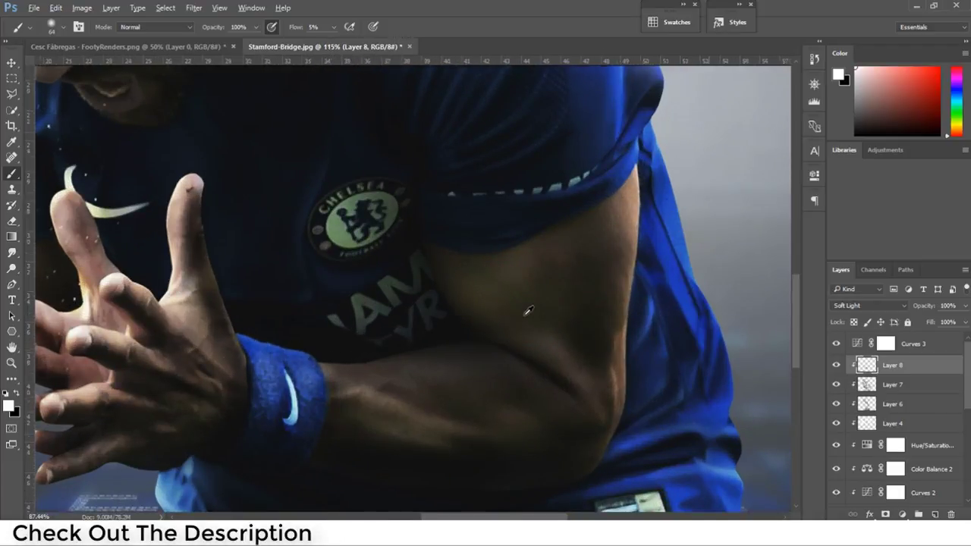
pyautogui.scroll(-3, 527, 310)
pyautogui.moveTo(516, 305)
pyautogui.mouseDown()
pyautogui.moveTo(530, 306)
pyautogui.moveTo(470, 292)
pyautogui.moveTo(437, 271)
pyautogui.mouseUp()
pyautogui.scroll(3, 493, 283)
pyautogui.scroll(-3, 463, 285)
pyautogui.scroll(-2, 463, 285)
pyautogui.scroll(4, 467, 289)
pyautogui.scroll(2, 466, 288)
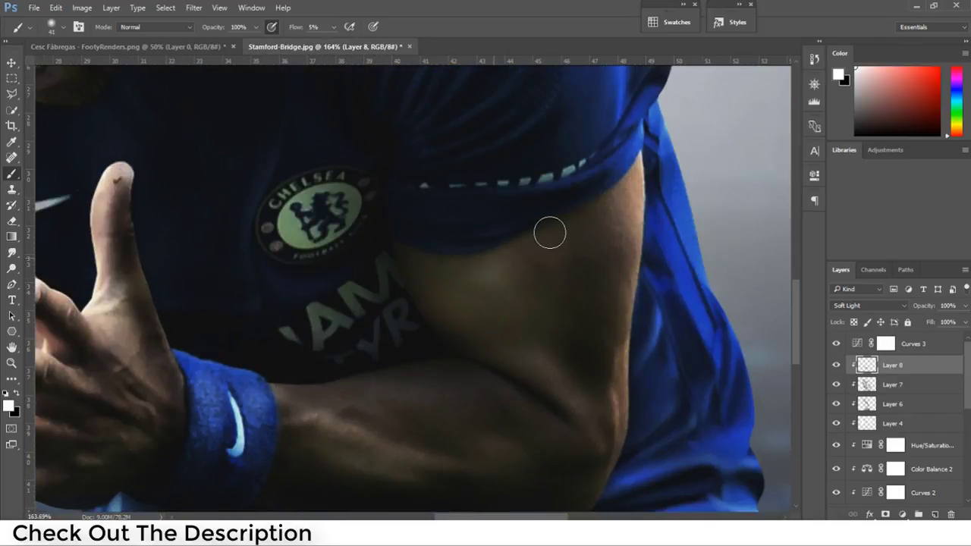
# - Sculpt the upper arm with black at 54 px and white at 85 px
pyautogui.press('x')
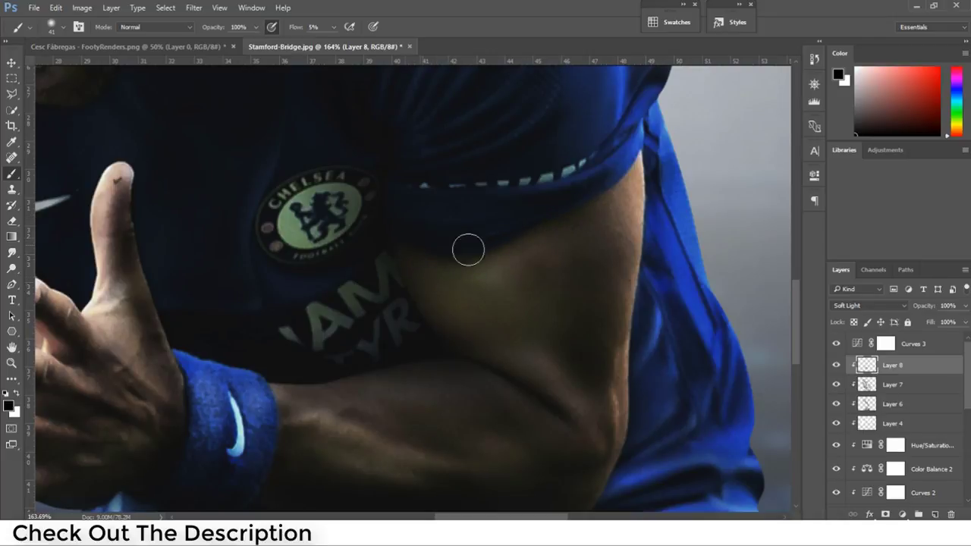
pyautogui.moveTo(498, 244)
pyautogui.mouseDown()
pyautogui.moveTo(440, 266)
pyautogui.moveTo(530, 260)
pyautogui.mouseUp()
pyautogui.press('x')
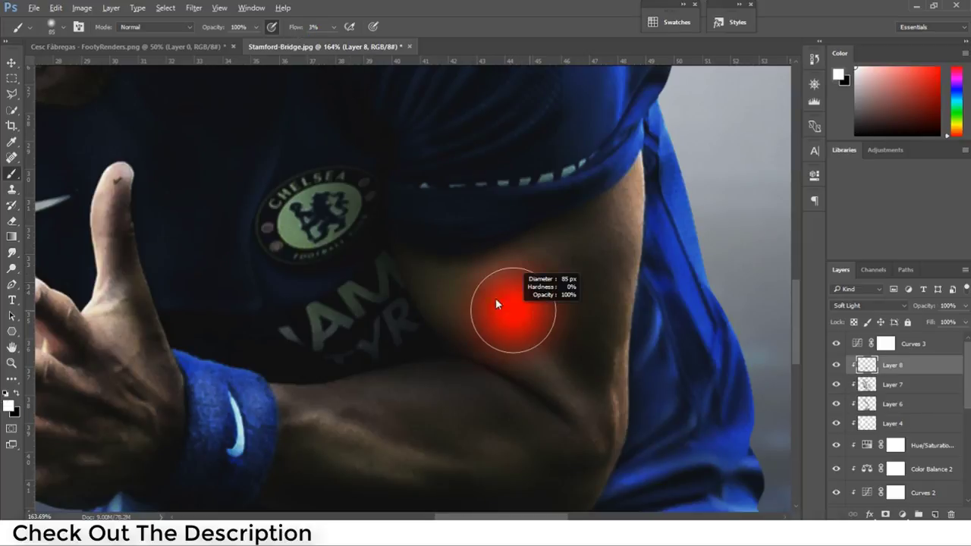
pyautogui.moveTo(495, 298); pyautogui.dragTo(490, 294)
pyautogui.scroll(-3, 494, 340)
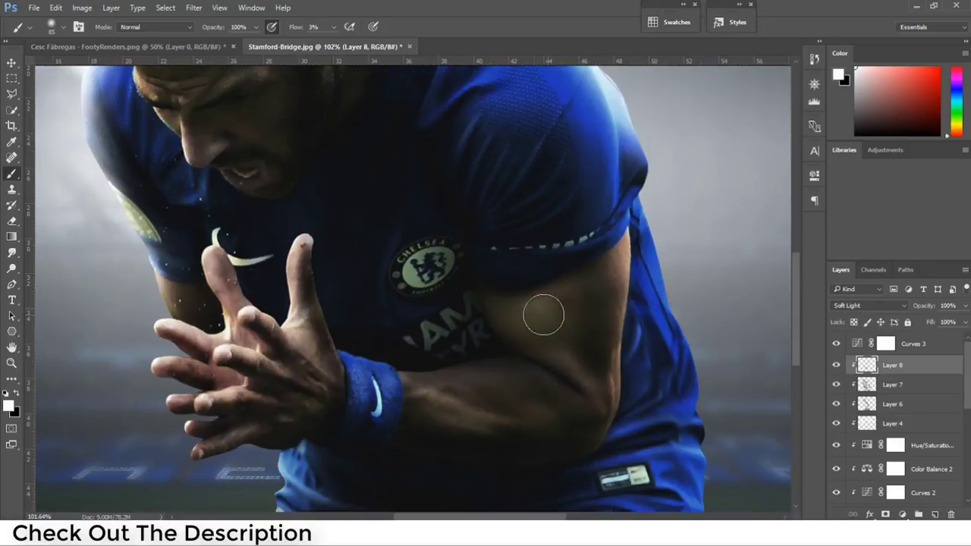
pyautogui.scroll(-2, 505, 310)
pyautogui.scroll(-2, 561, 303)
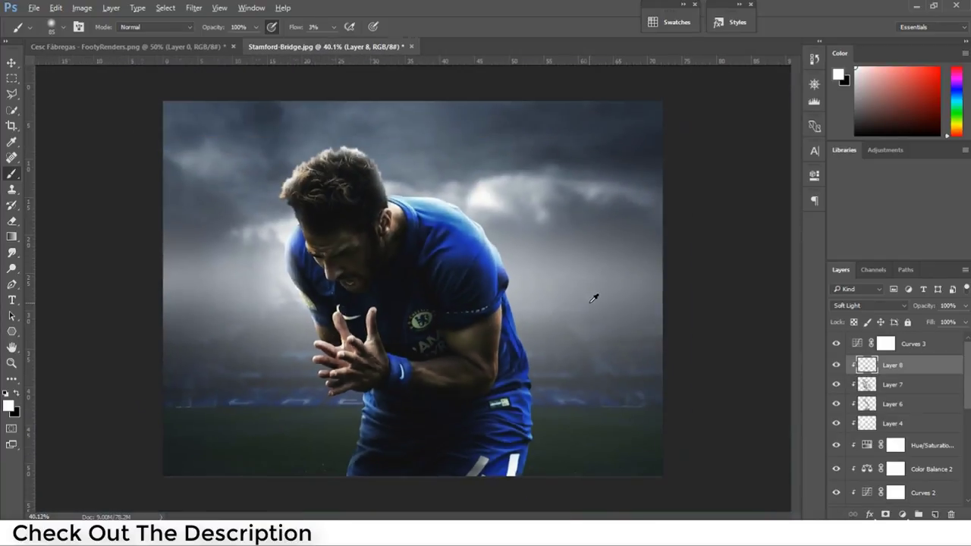
pyautogui.scroll(2, 474, 336)
pyautogui.scroll(2, 474, 336)
pyautogui.scroll(1, 474, 336)
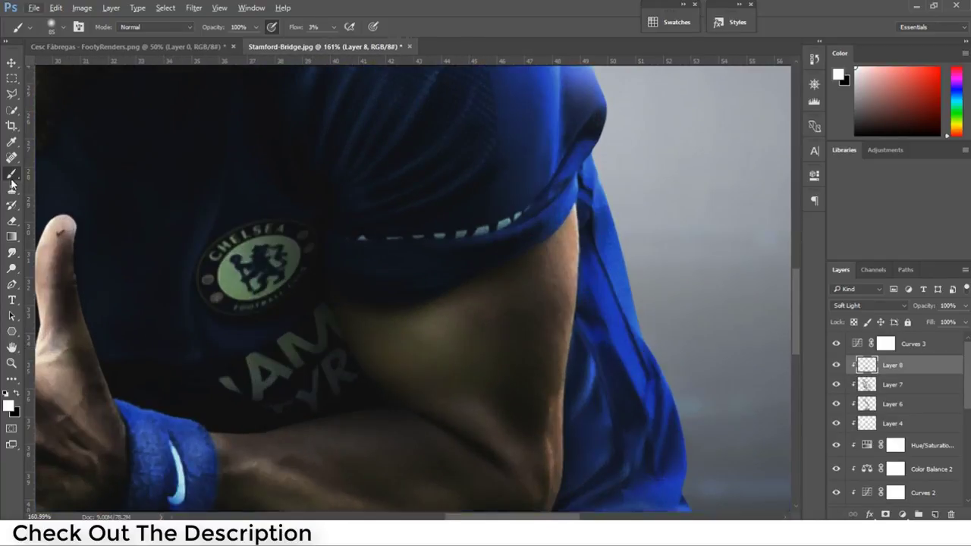
# - Erase back the overbright patch on the biceps with the Eraser tool
pyautogui.click(13, 219)
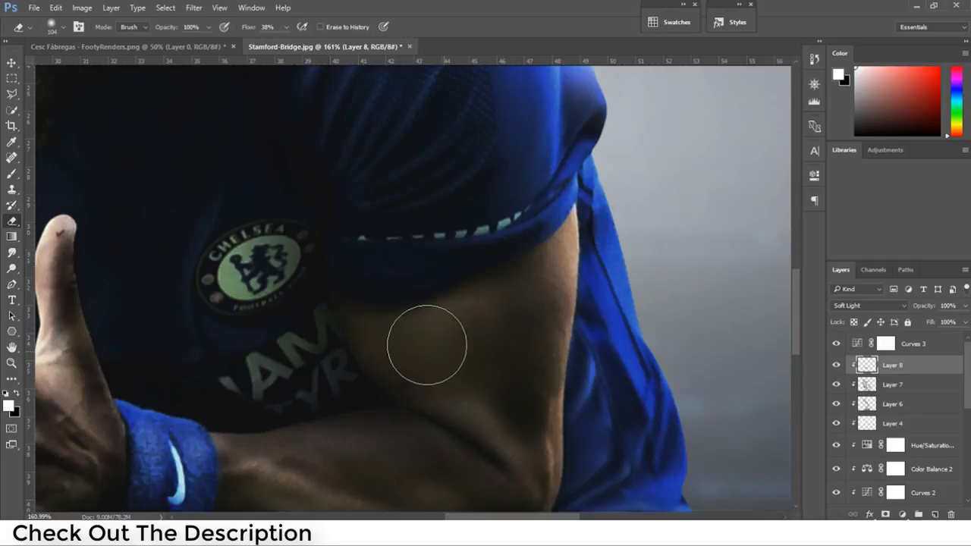
pyautogui.scroll(-4, 503, 351)
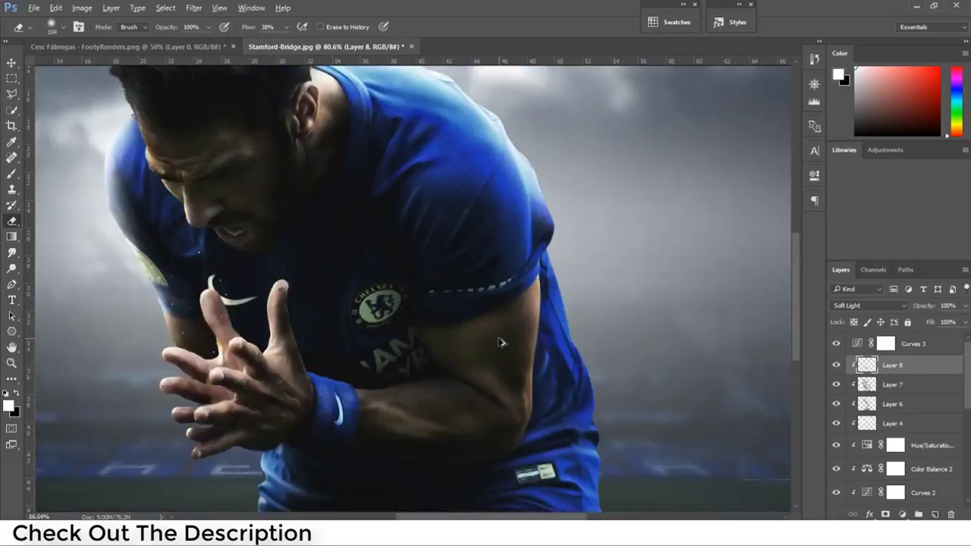
pyautogui.scroll(-1, 501, 338)
pyautogui.scroll(-1, 516, 340)
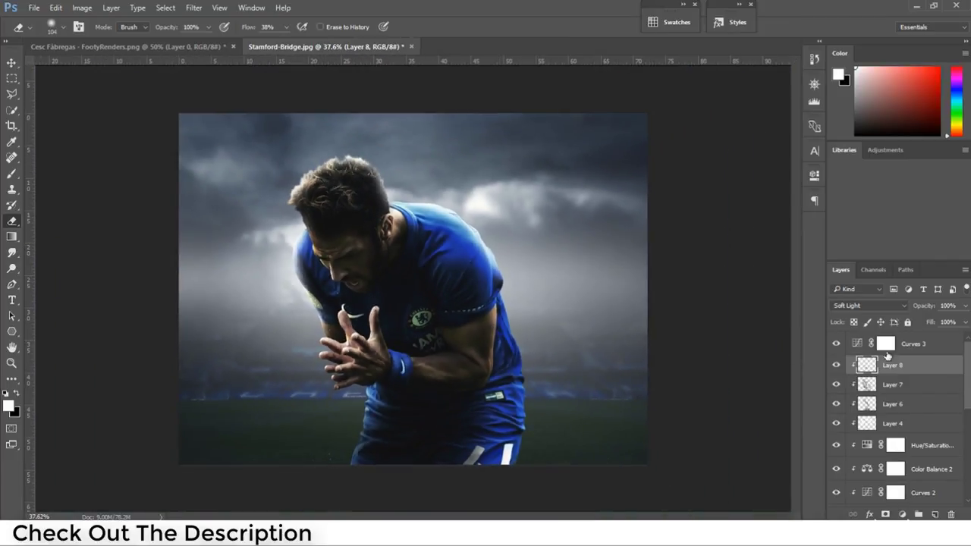
# - Add a clipped Layer 9 and paint faint light along the sleeve and arm edge
pyautogui.click(937, 514)
pyautogui.keyDown('alt'); pyautogui.click(897, 373); pyautogui.keyUp('alt')
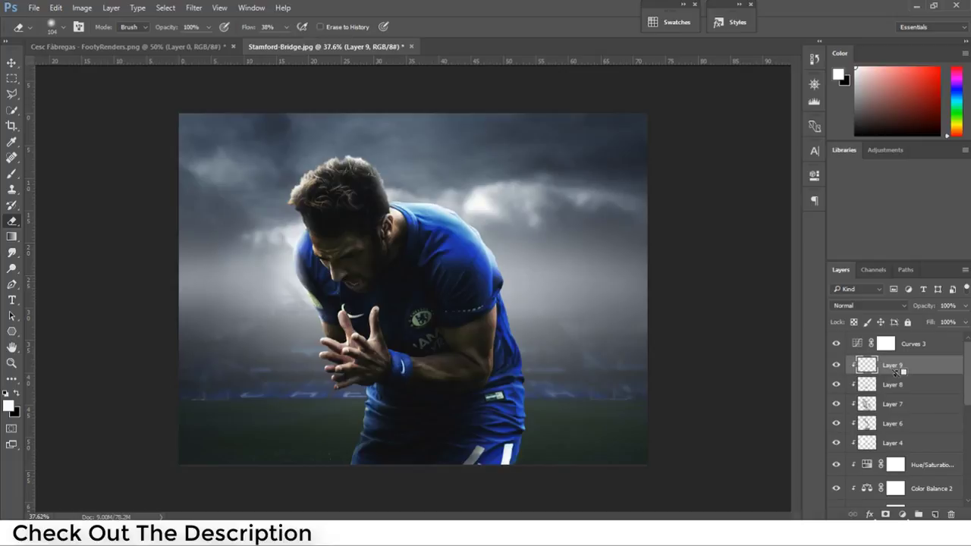
pyautogui.click(11, 173)
pyautogui.scroll(3, 461, 274)
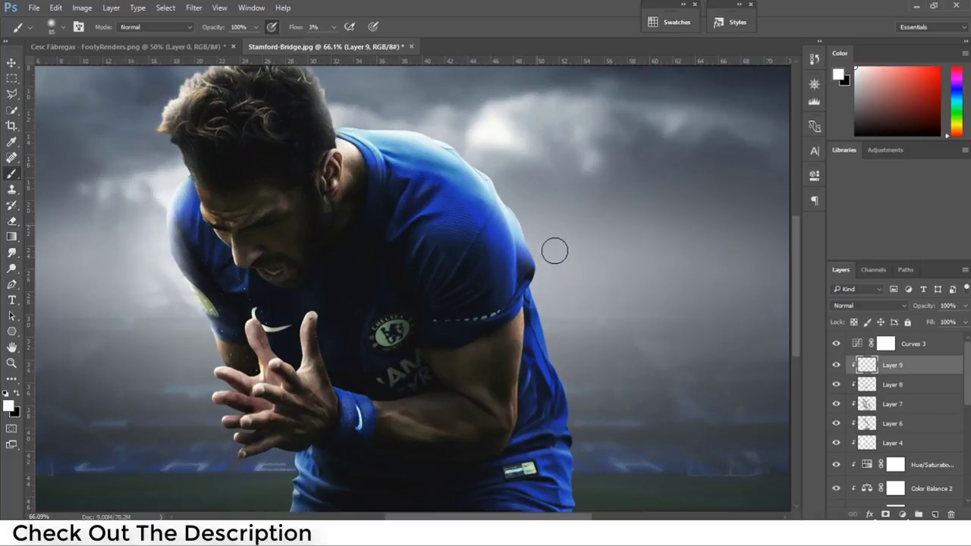
pyautogui.moveTo(559, 359)
pyautogui.mouseDown()
pyautogui.moveTo(545, 298)
pyautogui.moveTo(560, 297)
pyautogui.mouseUp()
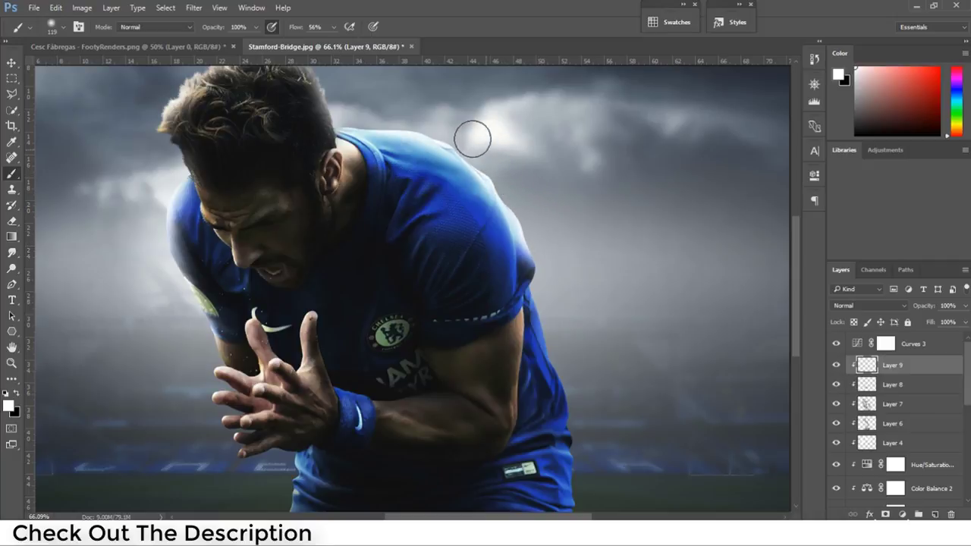
pyautogui.moveTo(571, 302)
pyautogui.mouseDown()
pyautogui.moveTo(562, 321)
pyautogui.moveTo(557, 304)
pyautogui.moveTo(575, 366)
pyautogui.mouseUp()
# - Shrink the brush near the head and lower Layer 9's fill to about 76%
pyautogui.moveTo(615, 416); pyautogui.dragTo(627, 302)
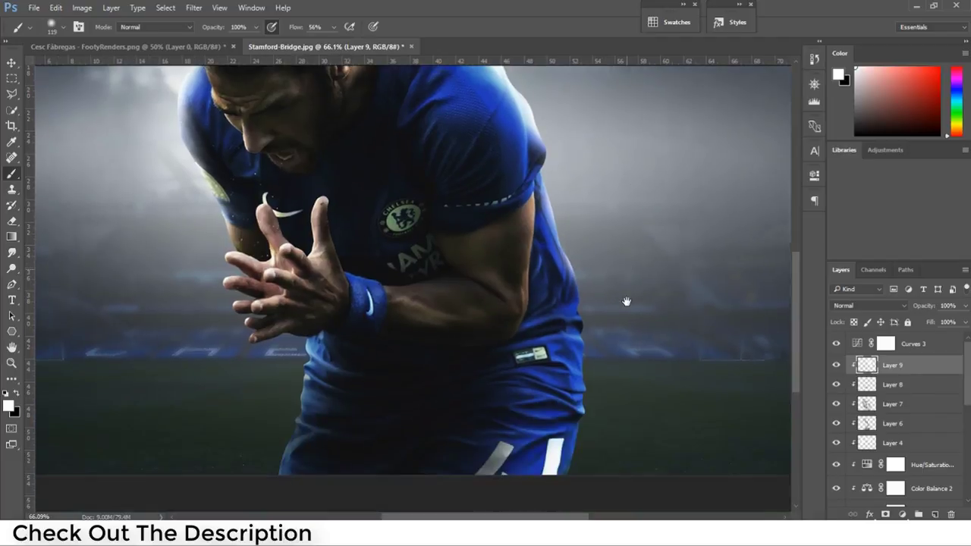
pyautogui.moveTo(600, 347); pyautogui.dragTo(679, 397)
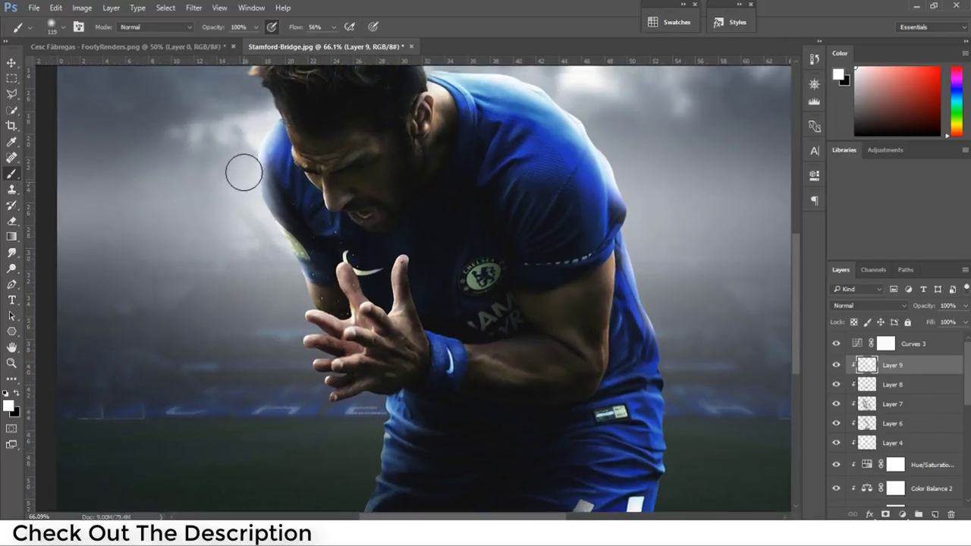
pyautogui.scroll(3, 242, 163)
pyautogui.scroll(1, 234, 231)
pyautogui.scroll(2, 243, 226)
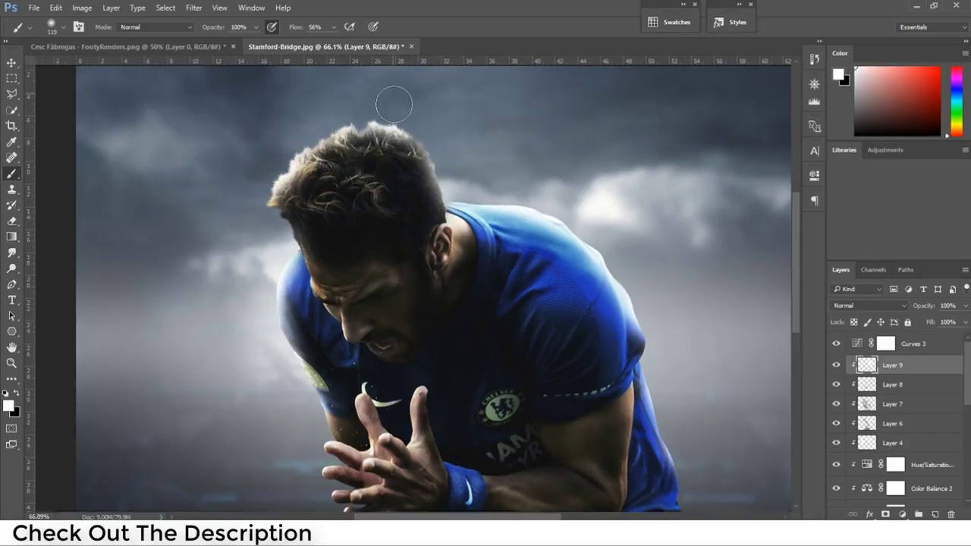
pyautogui.moveTo(464, 176); pyautogui.dragTo(455, 182)
pyautogui.scroll(-3, 532, 193)
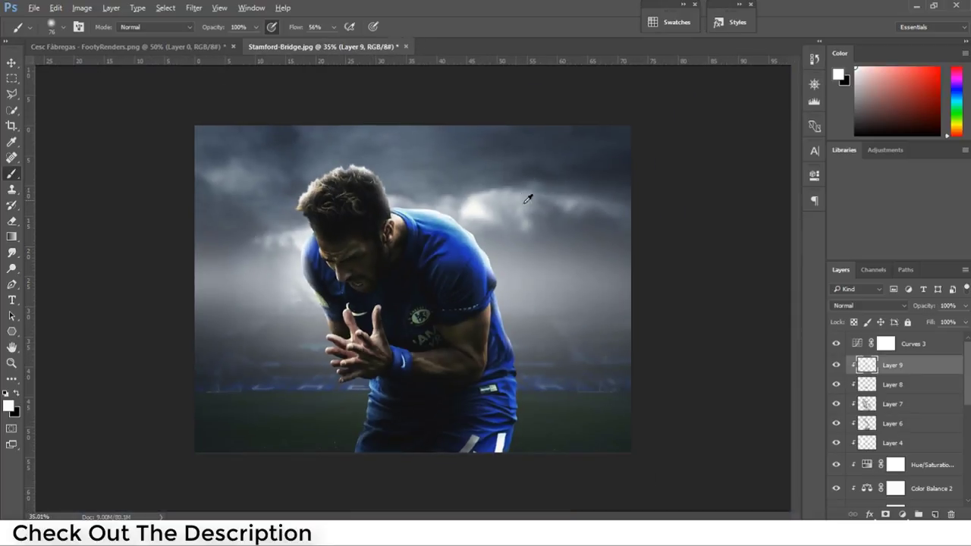
pyautogui.scroll(2, 529, 199)
pyautogui.scroll(1, 521, 281)
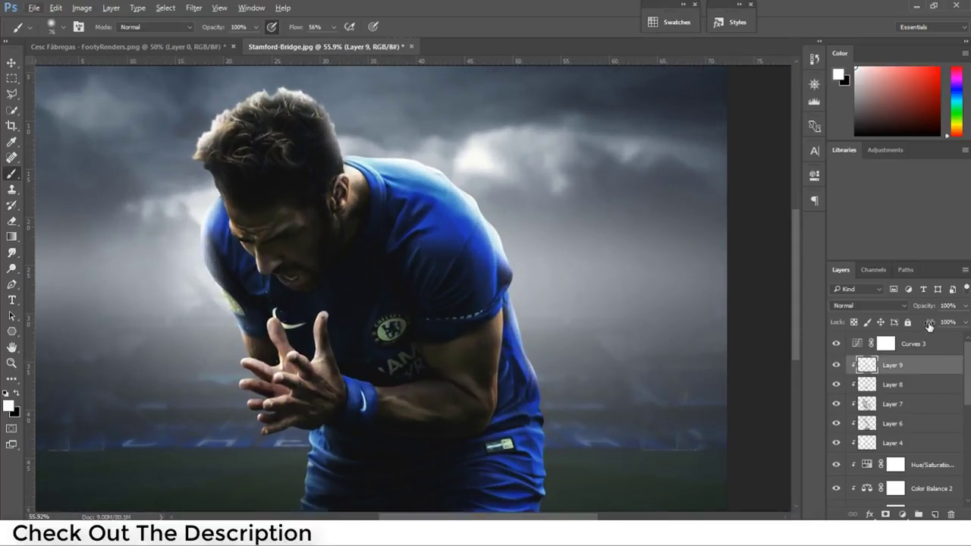
pyautogui.moveTo(930, 327); pyautogui.dragTo(917, 325)
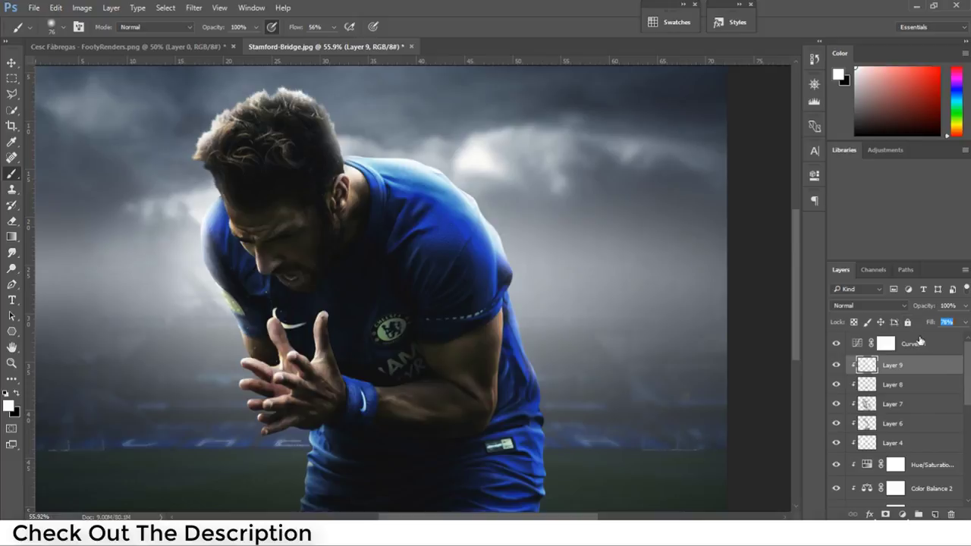
# - Add a Screen-blended Layer 10 above Layer 9 and lower the brush flow
pyautogui.click(938, 512)
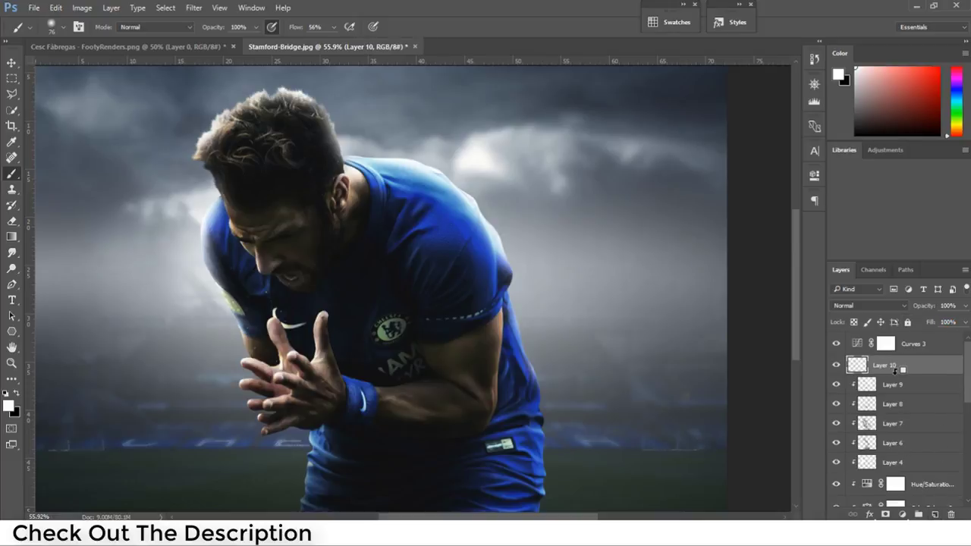
pyautogui.click(882, 305)
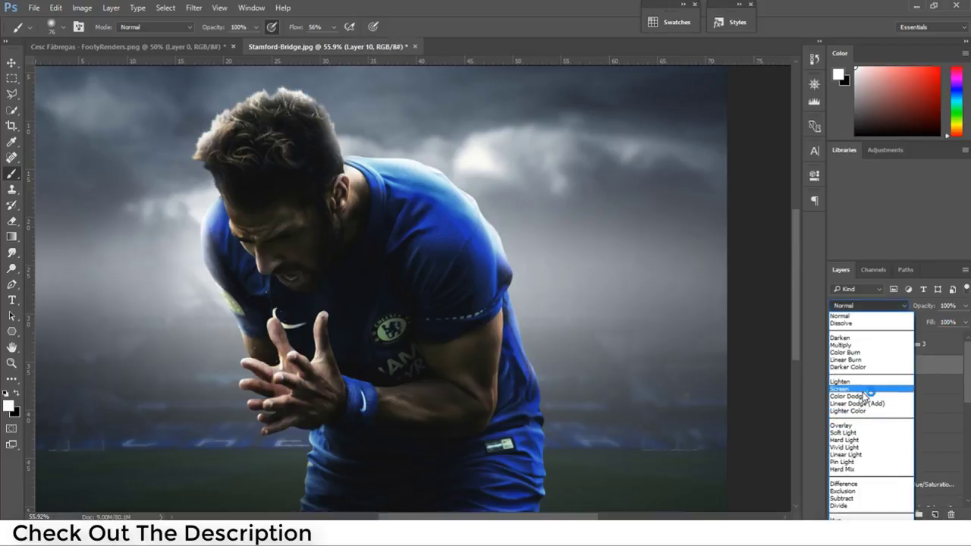
pyautogui.click(865, 389)
pyautogui.rightClick(486, 211)
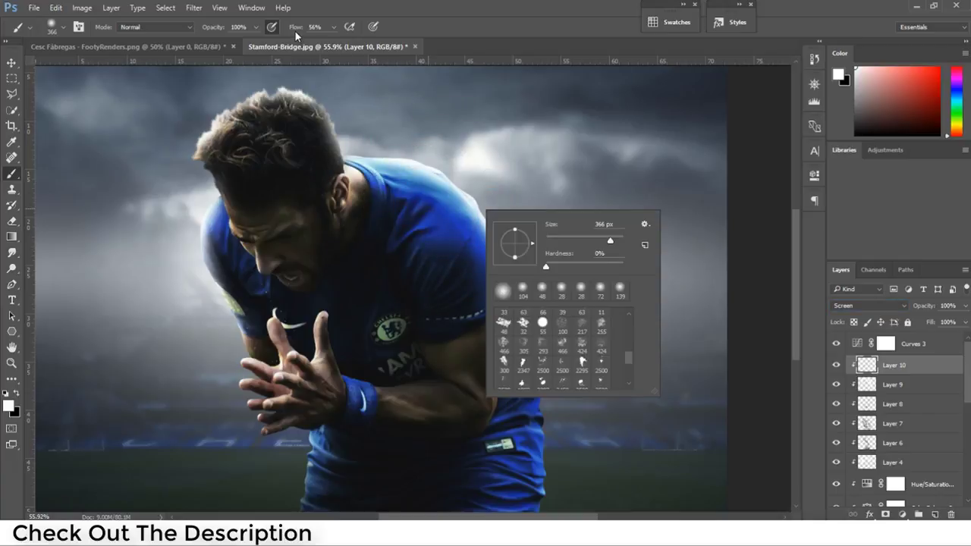
pyautogui.moveTo(295, 31); pyautogui.dragTo(272, 31)
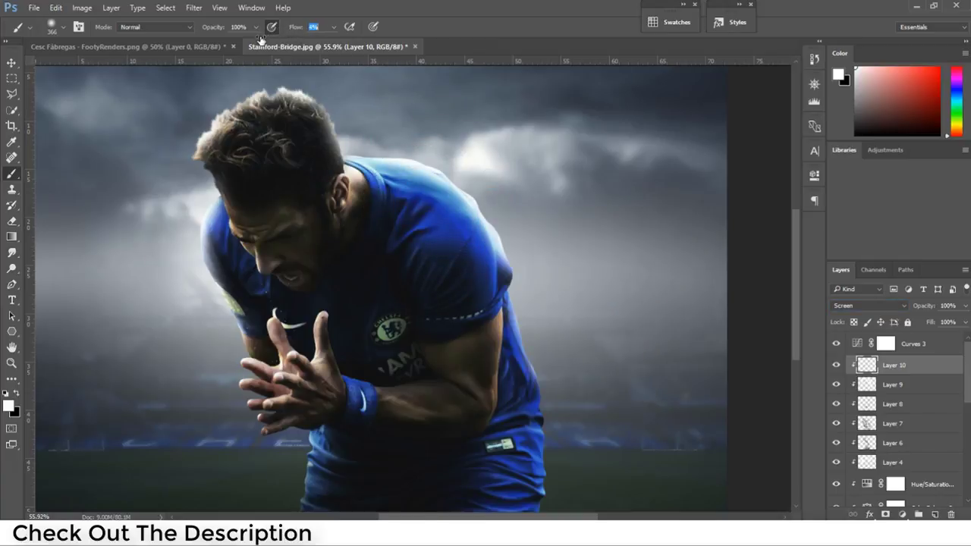
# - Paint soft white rim light along the shoulder, the haze beside the head, and the hair
pyautogui.moveTo(461, 163); pyautogui.dragTo(519, 289)
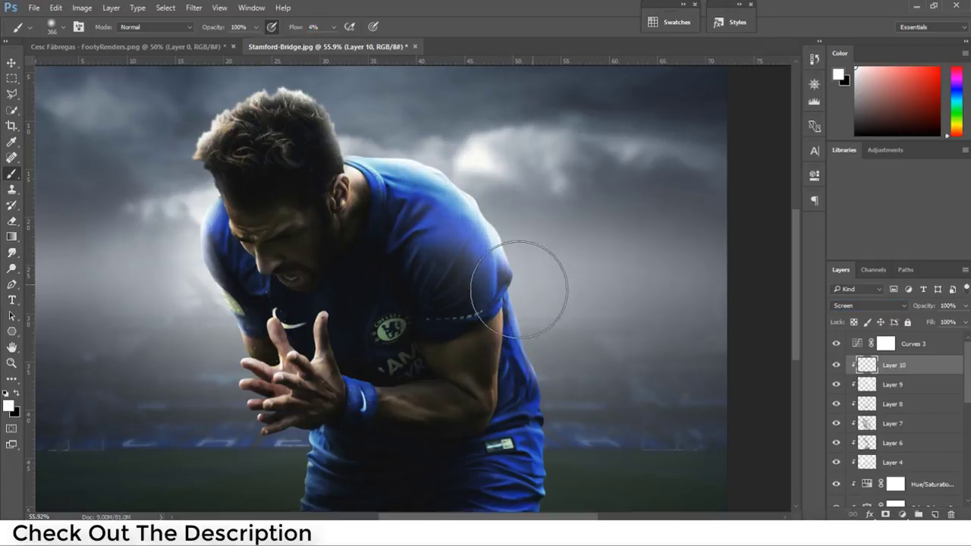
pyautogui.scroll(-5, 556, 372)
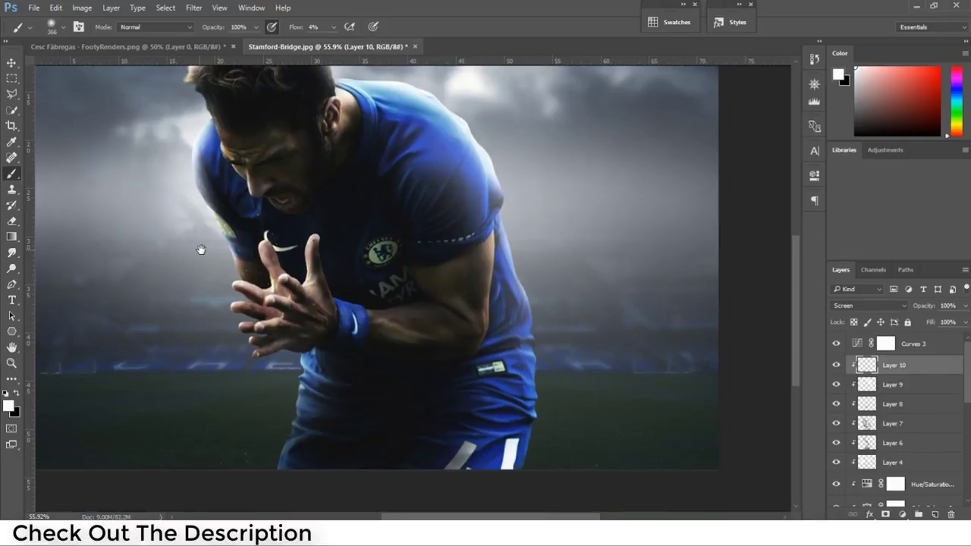
pyautogui.moveTo(201, 250); pyautogui.dragTo(315, 331)
pyautogui.moveTo(238, 199); pyautogui.dragTo(292, 239)
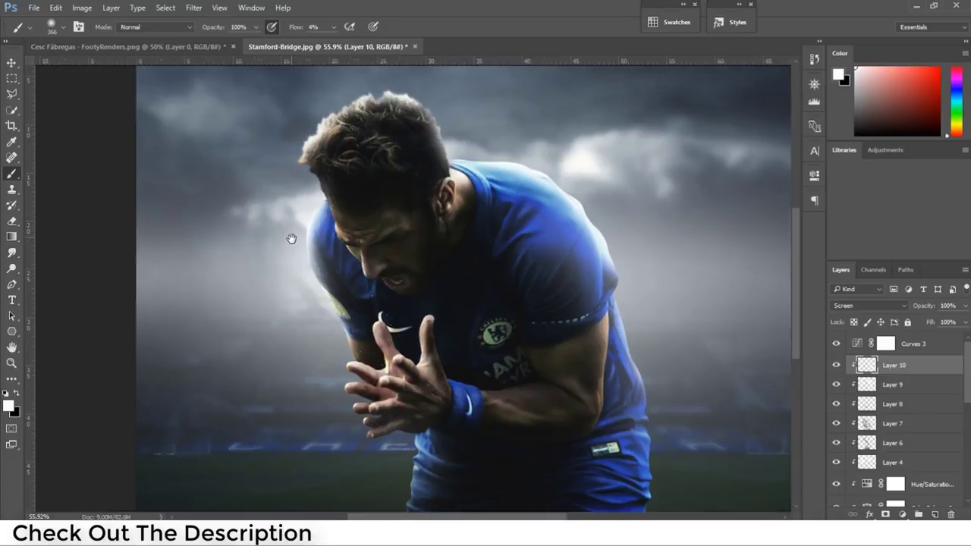
pyautogui.click(297, 271)
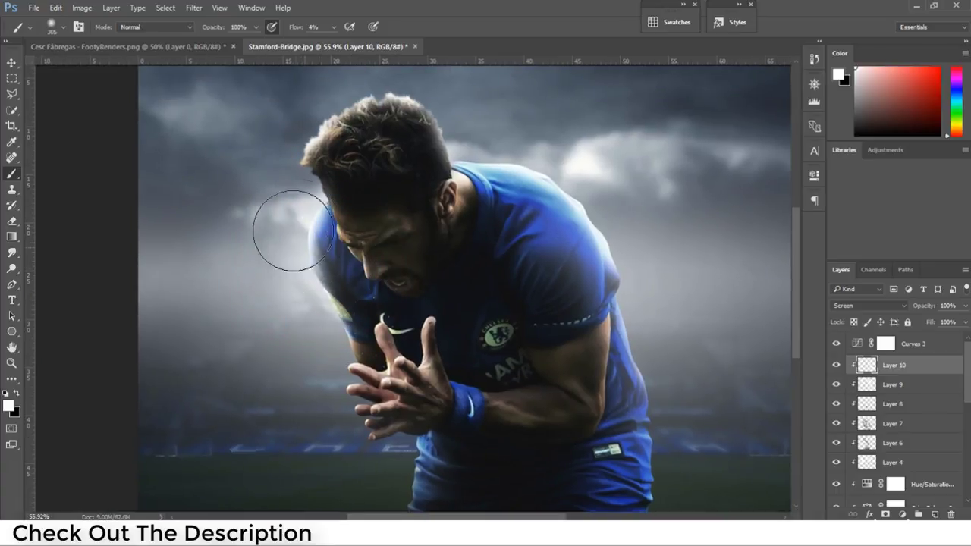
pyautogui.moveTo(334, 152)
pyautogui.mouseDown()
pyautogui.moveTo(379, 129)
pyautogui.moveTo(443, 118)
pyautogui.mouseUp()
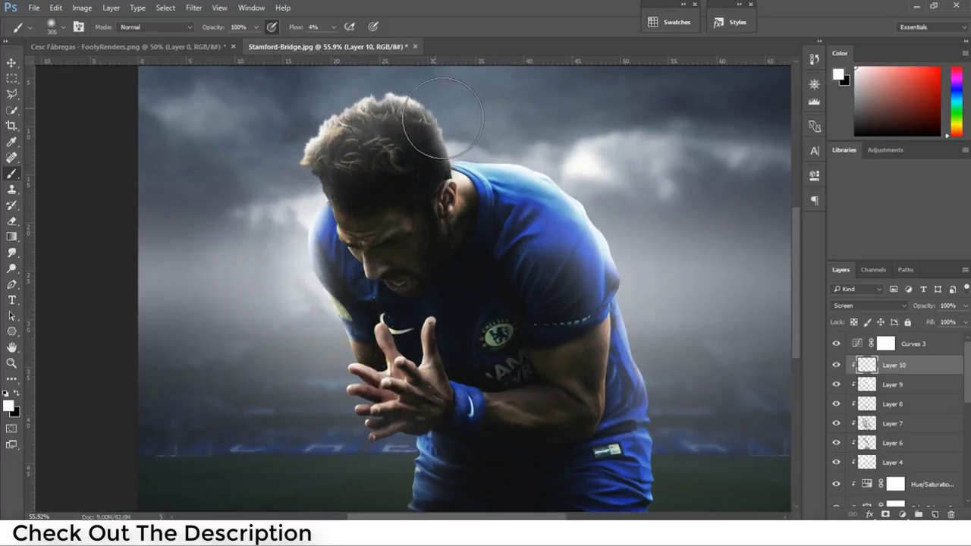
pyautogui.scroll(-2, 466, 113)
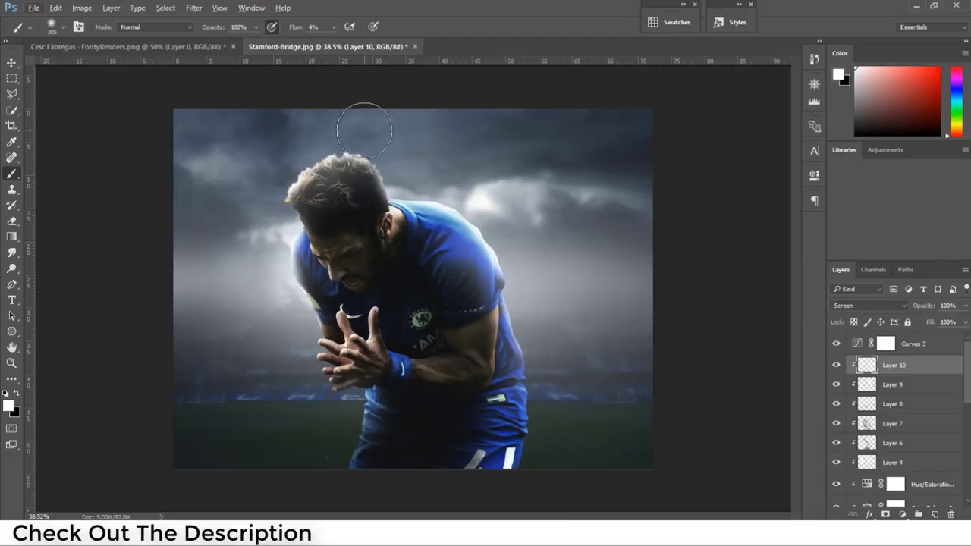
pyautogui.scroll(1, 323, 133)
pyautogui.scroll(-3, 864, 406)
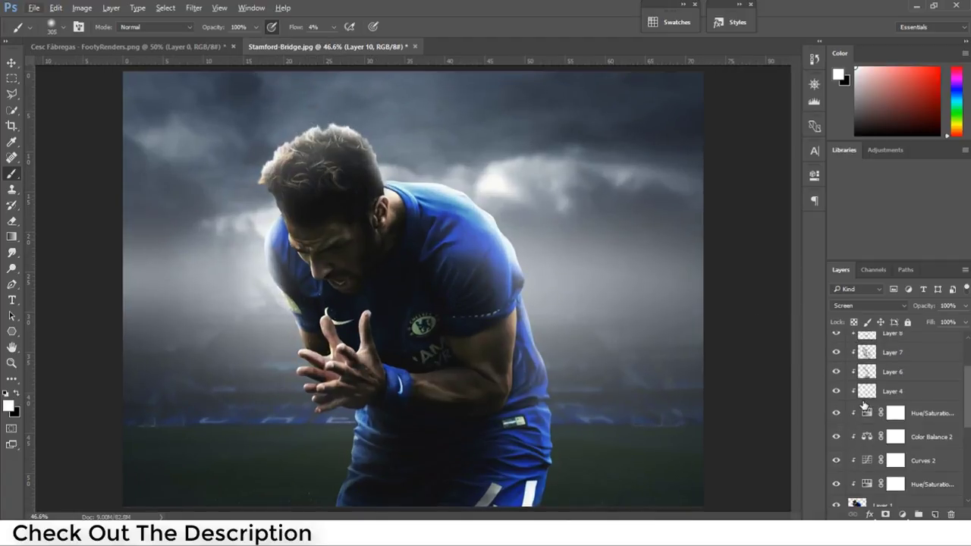
# - Mask Layer 4 and paint black over the hair at 68% to tone down its glow
pyautogui.click(836, 391)
pyautogui.click(836, 391)
pyautogui.click(865, 392)
pyautogui.click(886, 514)
pyautogui.scroll(1, 383, 216)
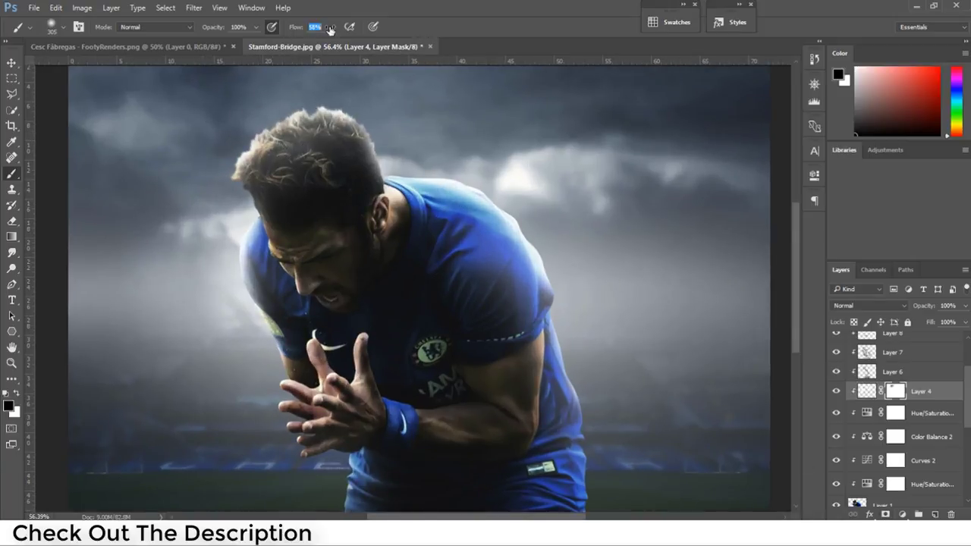
pyautogui.write('68')
pyautogui.moveTo(303, 122); pyautogui.dragTo(349, 149)
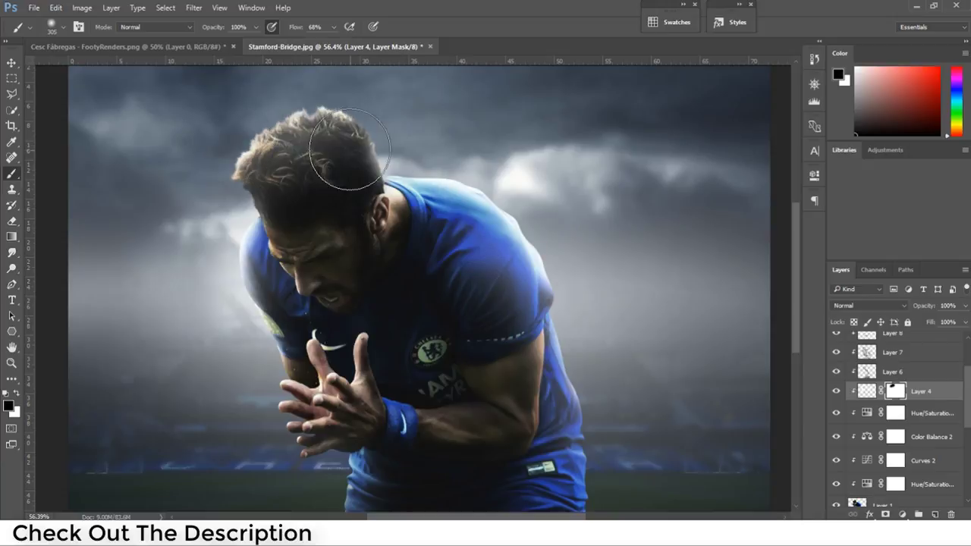
pyautogui.scroll(-1, 384, 134)
pyautogui.scroll(-1, 384, 134)
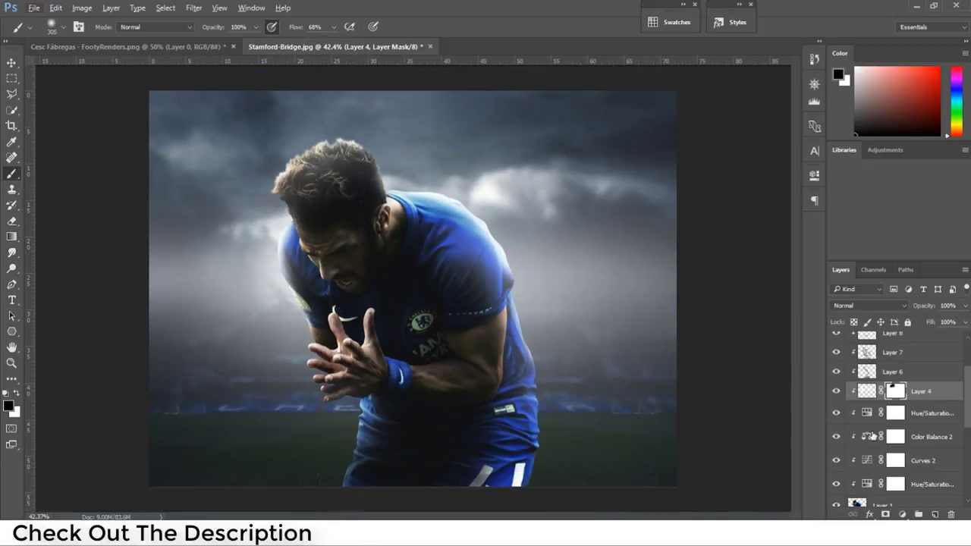
pyautogui.scroll(-2, 872, 436)
pyautogui.scroll(-1, 876, 429)
pyautogui.scroll(-1, 884, 421)
pyautogui.scroll(-1, 892, 410)
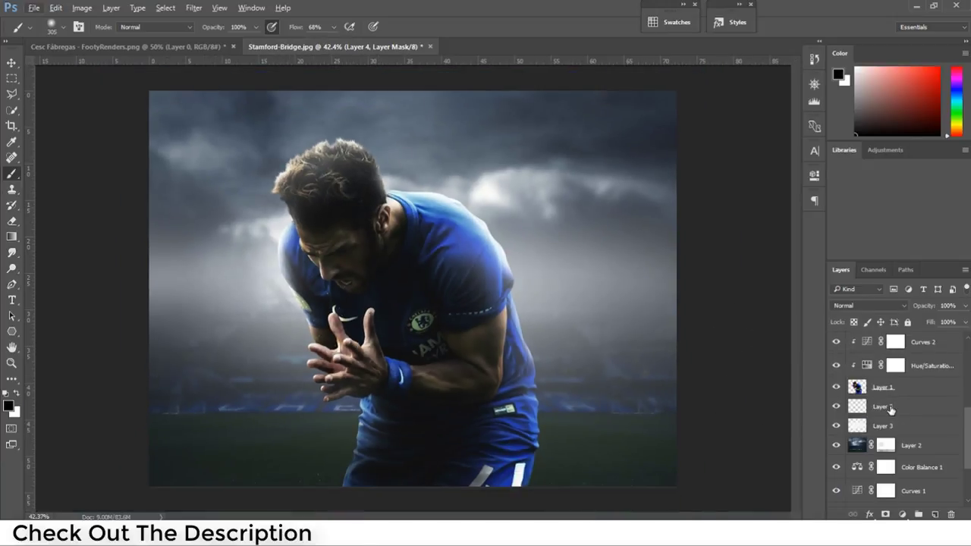
# - Add a Gradient Fill layer above Layer 5 with both colour stops set to black
pyautogui.click(893, 407)
pyautogui.click(902, 515)
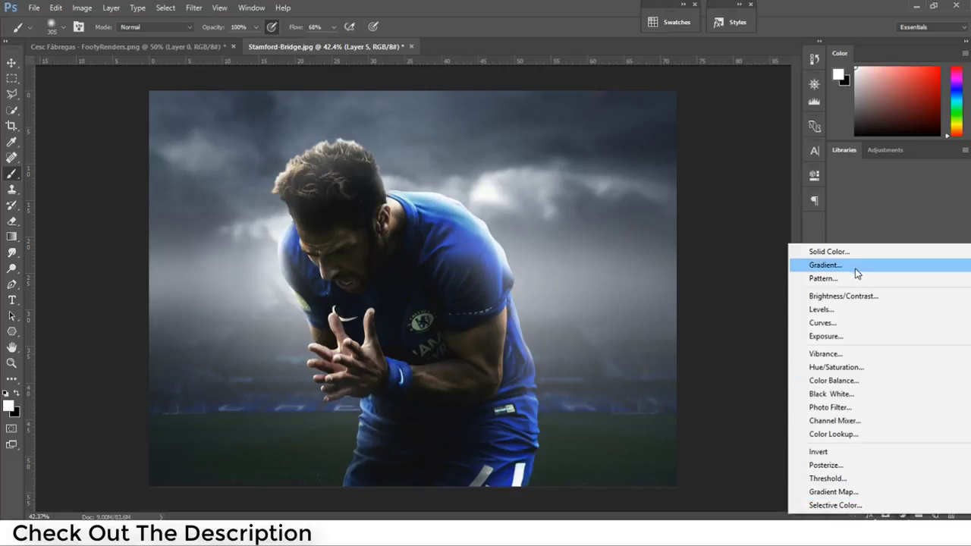
pyautogui.click(857, 266)
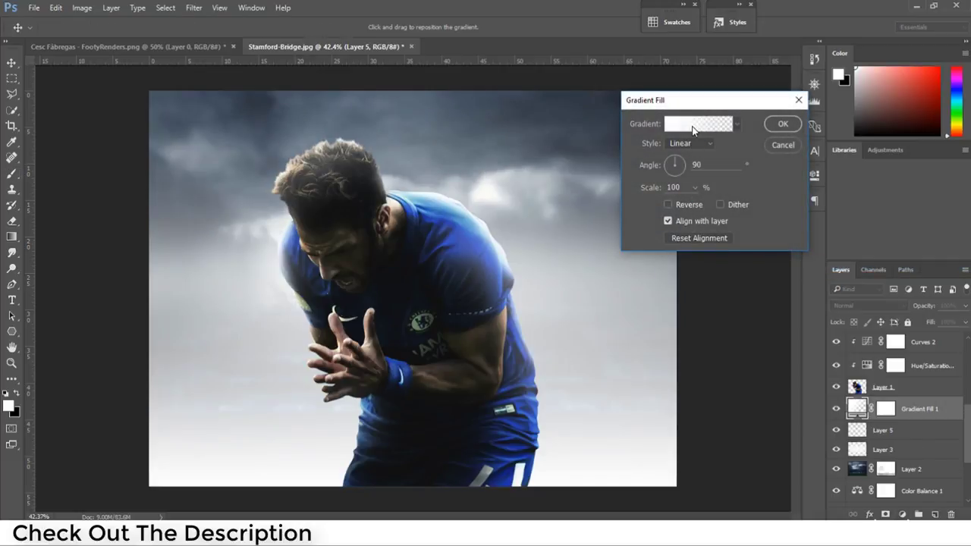
pyautogui.click(693, 126)
pyautogui.doubleClick(608, 364)
pyautogui.click(636, 276)
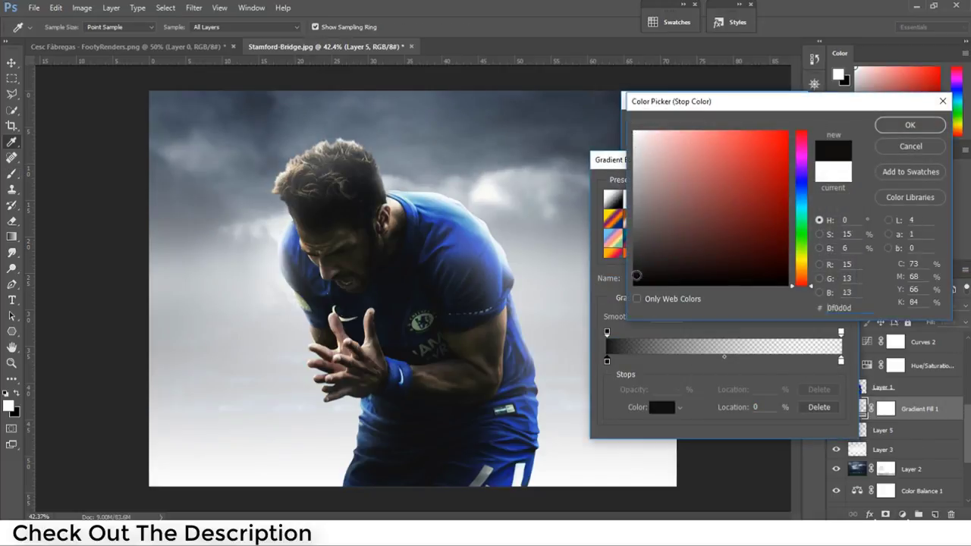
pyautogui.click(909, 126)
pyautogui.click(841, 361)
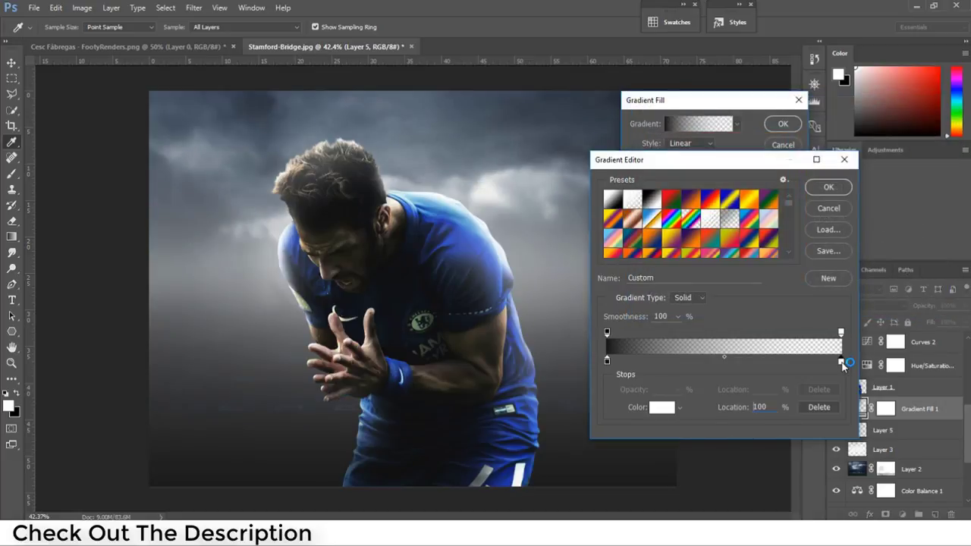
pyautogui.doubleClick(841, 361)
pyautogui.click(576, 302)
pyautogui.click(635, 286)
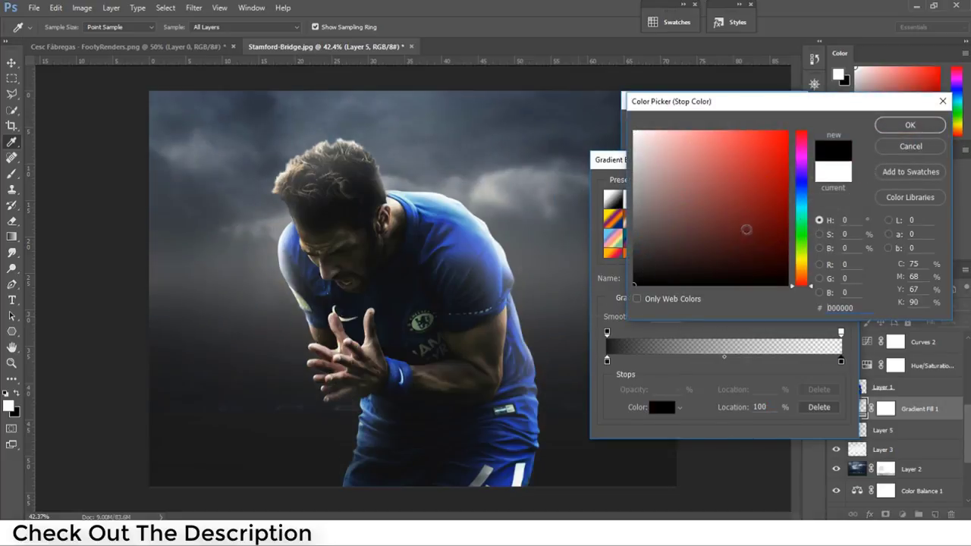
pyautogui.click(925, 129)
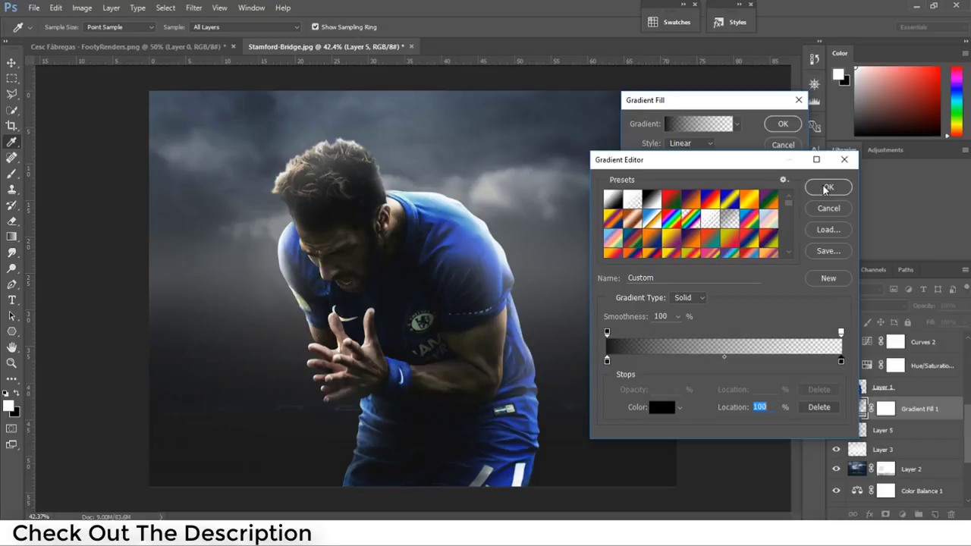
# - Fade the gradient's right side to transparent, moving the right stops inward to about 70%
pyautogui.moveTo(840, 333); pyautogui.dragTo(740, 333)
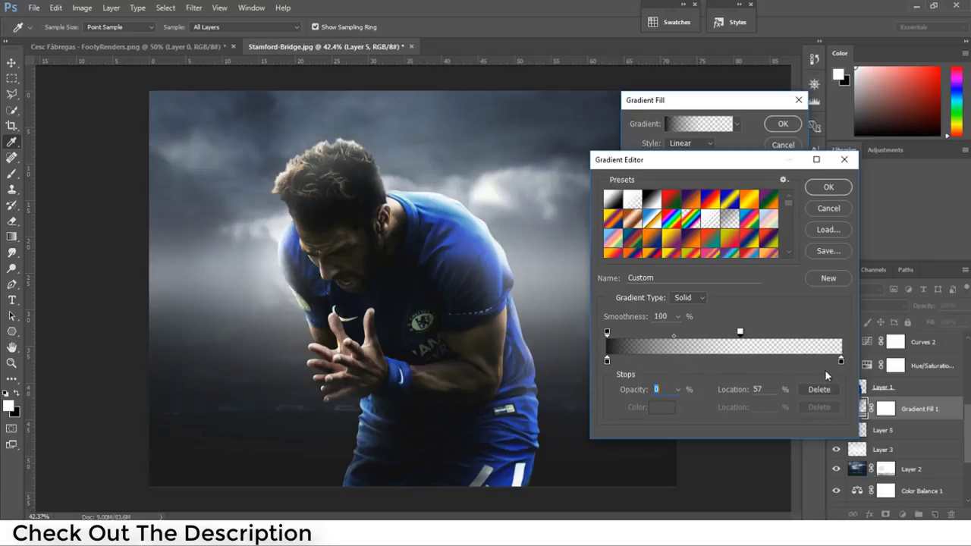
pyautogui.moveTo(840, 362); pyautogui.dragTo(740, 357)
pyautogui.moveTo(841, 361); pyautogui.dragTo(721, 350)
pyautogui.moveTo(841, 363)
pyautogui.mouseDown()
pyautogui.moveTo(759, 362)
pyautogui.moveTo(712, 334)
pyautogui.mouseUp()
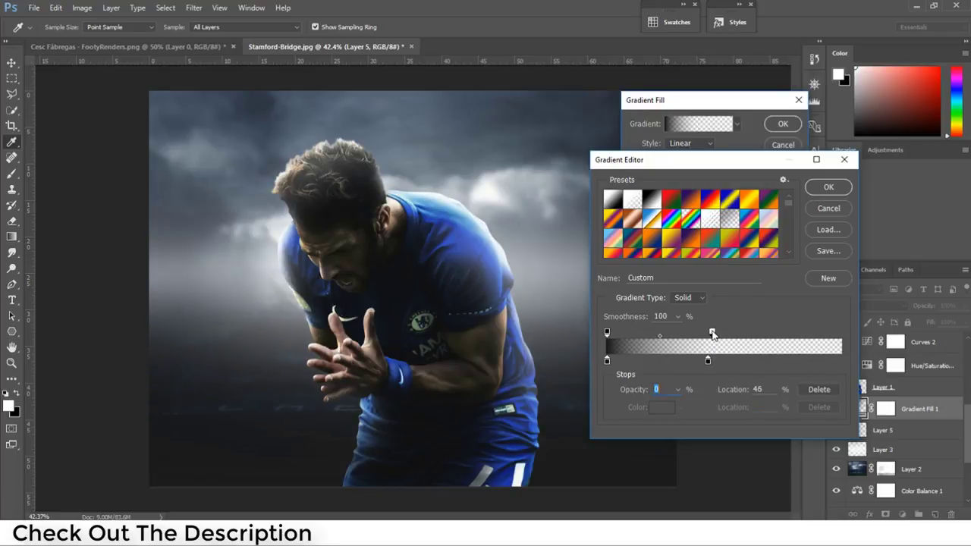
pyautogui.click(825, 188)
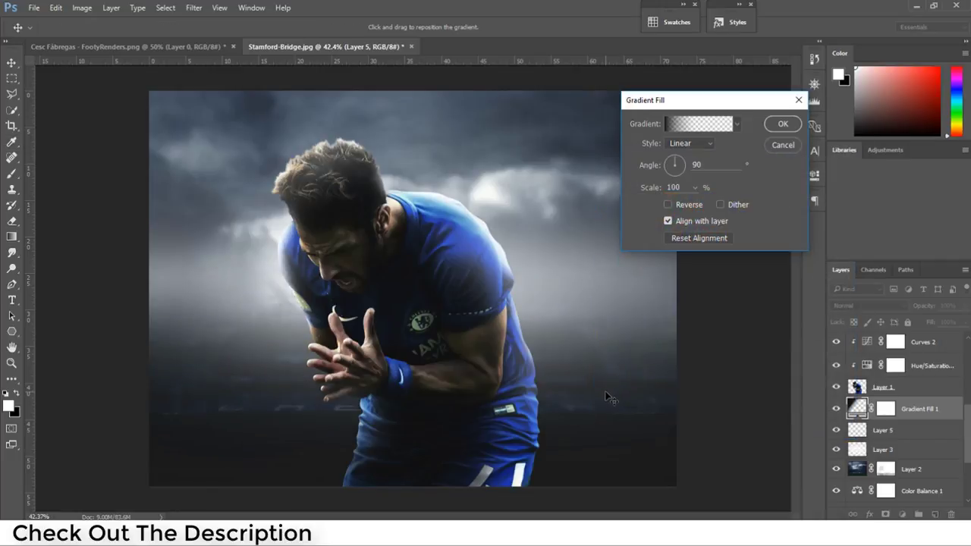
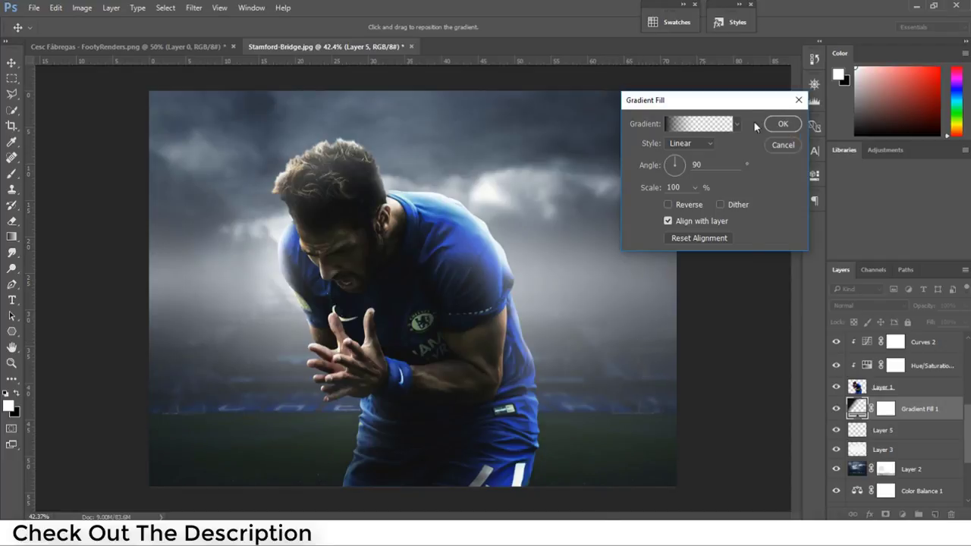
# - Apply the Gradient Fill and add blank Layer 11 above Layer 10
pyautogui.click(782, 123)
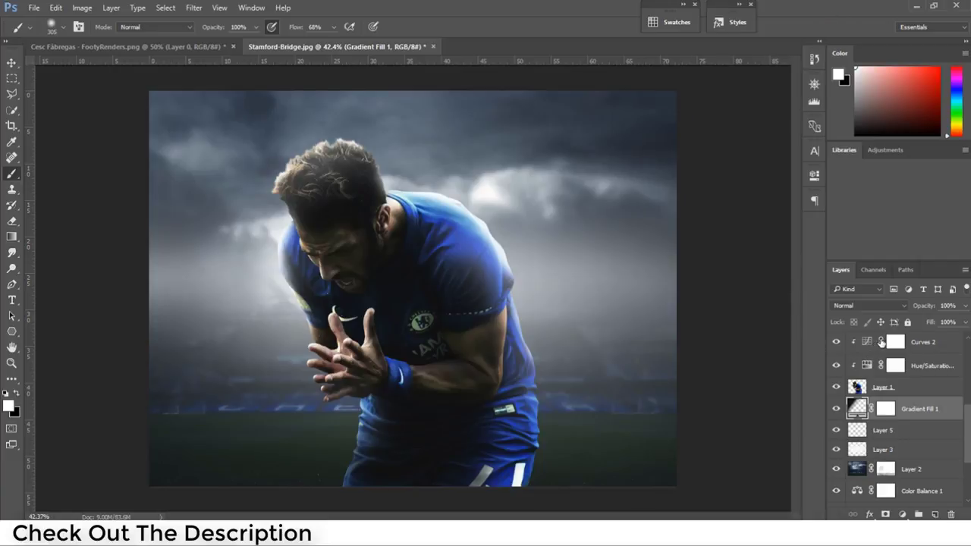
pyautogui.scroll(3, 910, 349)
pyautogui.scroll(2, 937, 354)
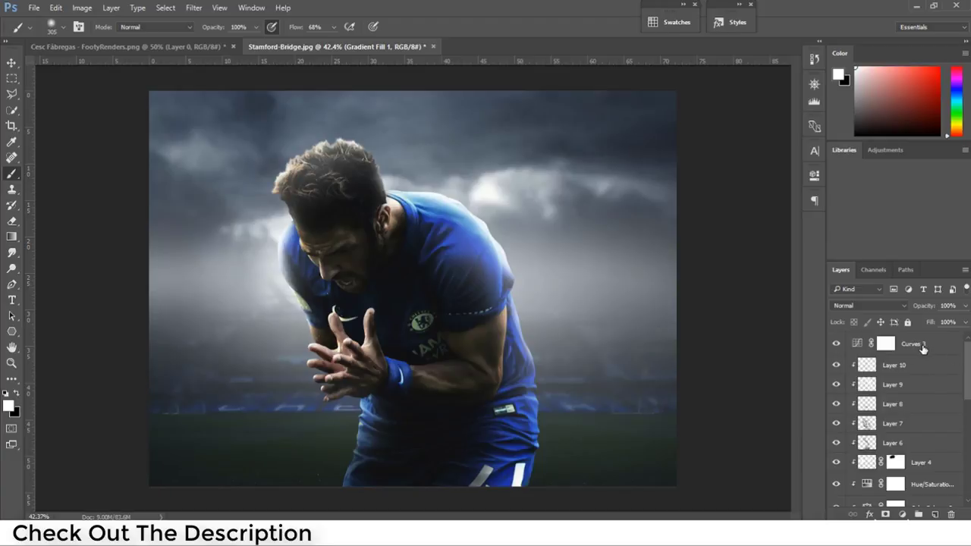
pyautogui.click(927, 365)
pyautogui.click(938, 515)
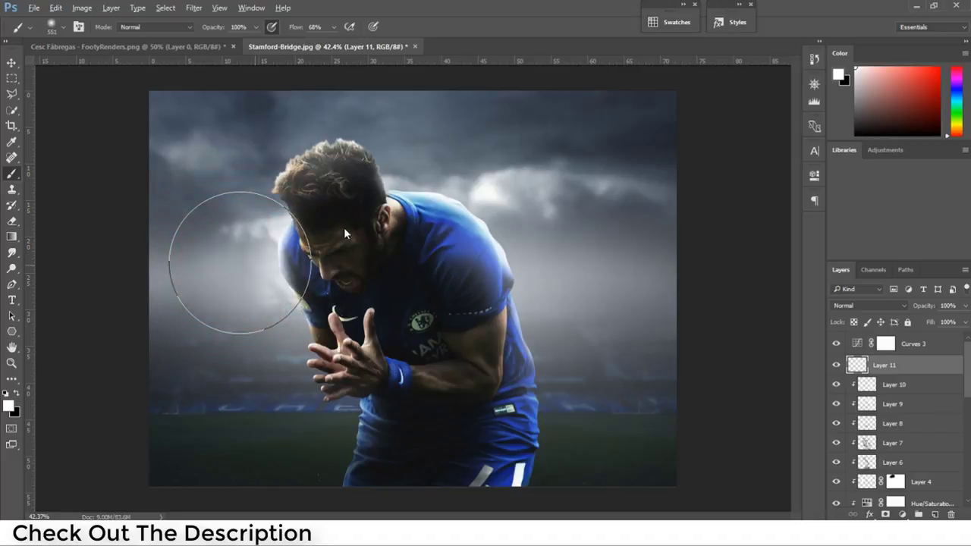
# - Paint a soft white glow on the hair's left side with a ~300 px brush
pyautogui.click(380, 201)
pyautogui.hotkey('ctrl', 'z')
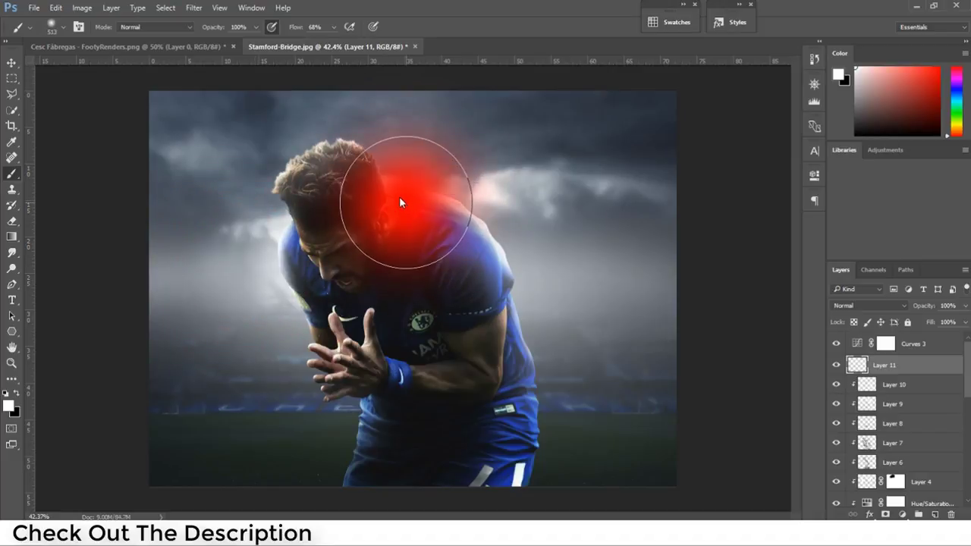
pyautogui.moveTo(326, 250); pyautogui.dragTo(284, 229)
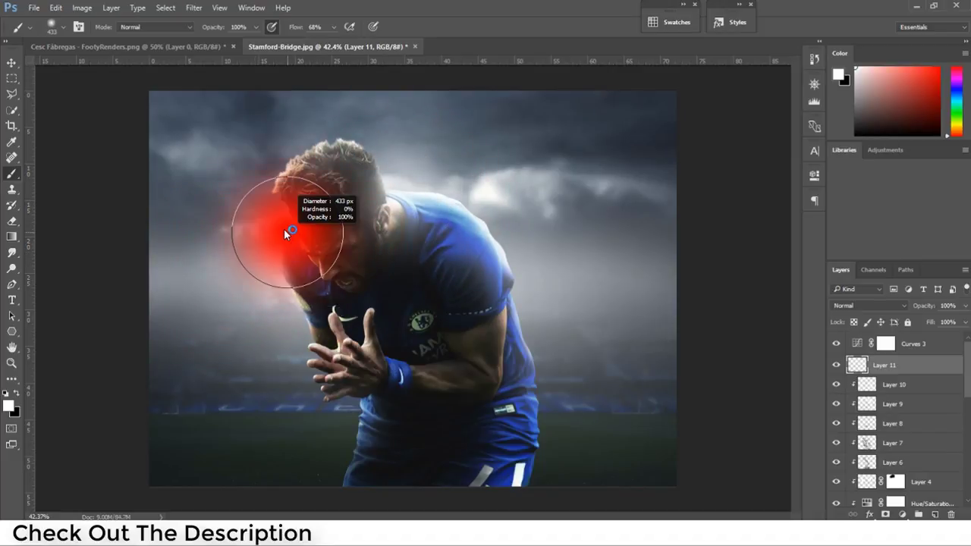
pyautogui.click(286, 216)
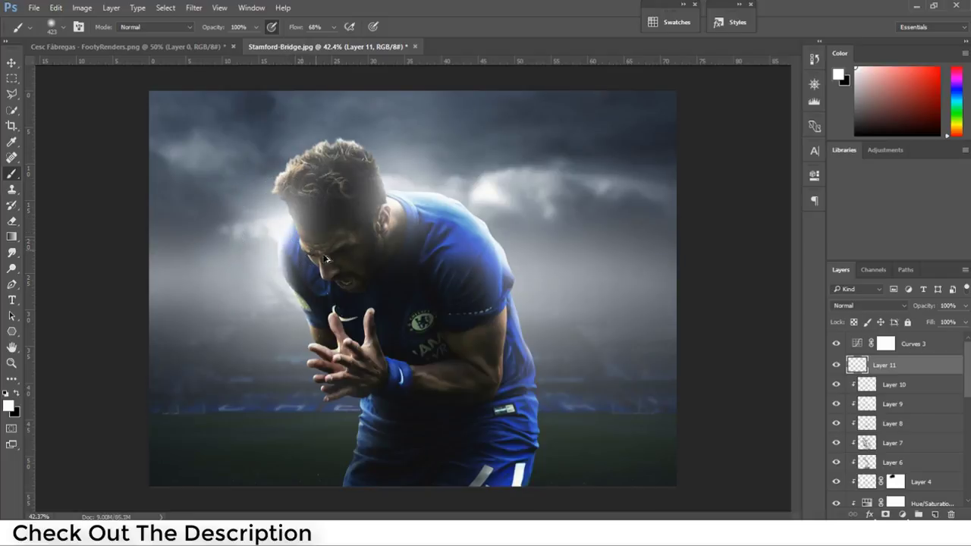
pyautogui.moveTo(440, 251); pyautogui.dragTo(393, 194)
pyautogui.hotkey('ctrl', 'z')
pyautogui.click(392, 185)
pyautogui.hotkey('ctrl', 'z')
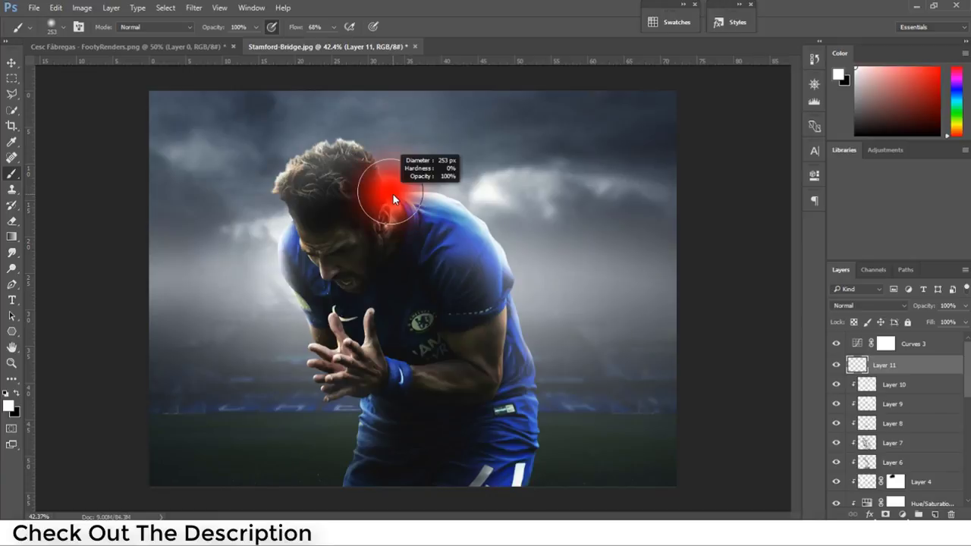
pyautogui.click(395, 195)
pyautogui.hotkey('ctrl', 'z')
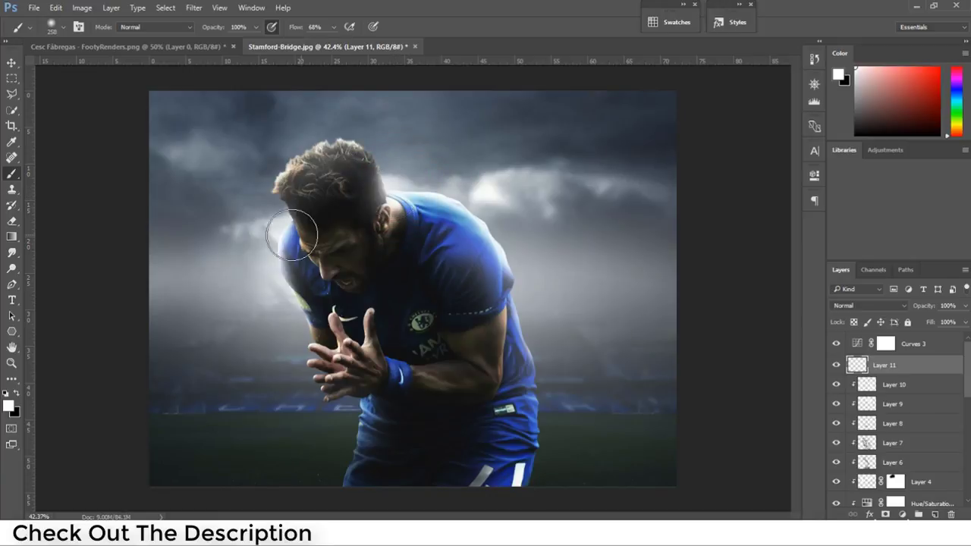
pyautogui.moveTo(273, 236); pyautogui.dragTo(278, 239)
pyautogui.click(284, 227)
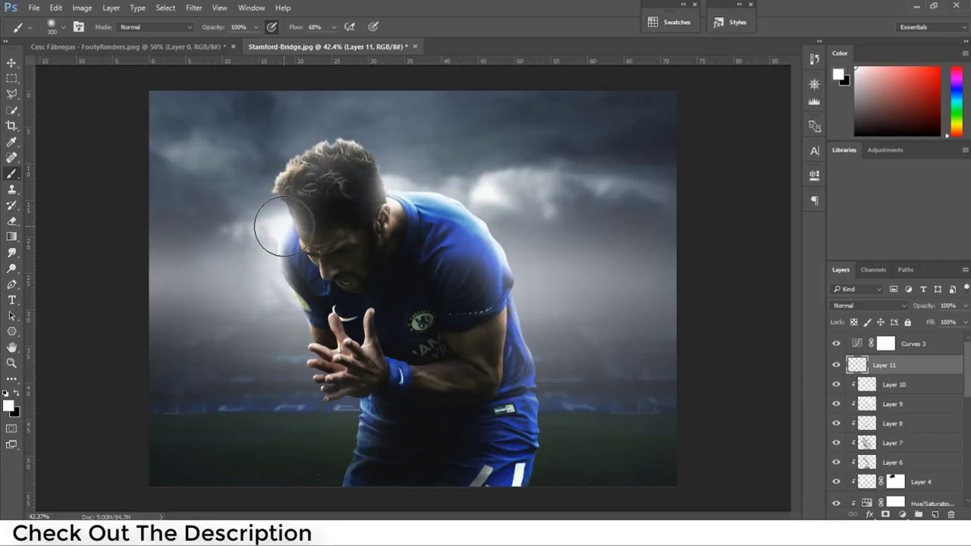
# - Try a soft ~324 px glow at the right shoulder, then undo it
pyautogui.moveTo(494, 275)
pyautogui.mouseDown()
pyautogui.moveTo(540, 283)
pyautogui.moveTo(544, 296)
pyautogui.moveTo(524, 288)
pyautogui.mouseUp()
pyautogui.click(514, 275)
pyautogui.click(531, 282)
pyautogui.hotkey('ctrl', 'z')
pyautogui.click(516, 282)
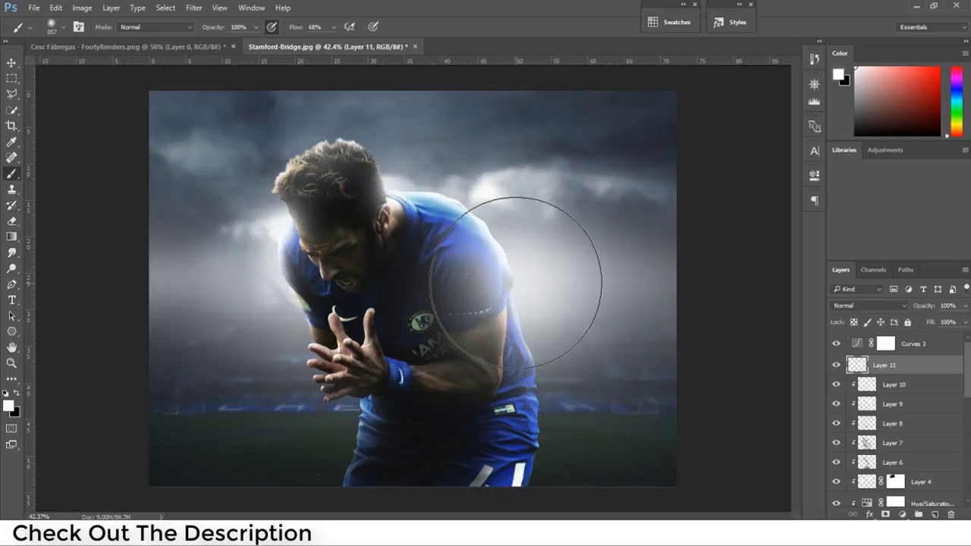
pyautogui.hotkey('ctrl', 'z')
# - On new Layer 12, paint a large white glow by the right shoulder and enlarge it ~130%
pyautogui.click(935, 514)
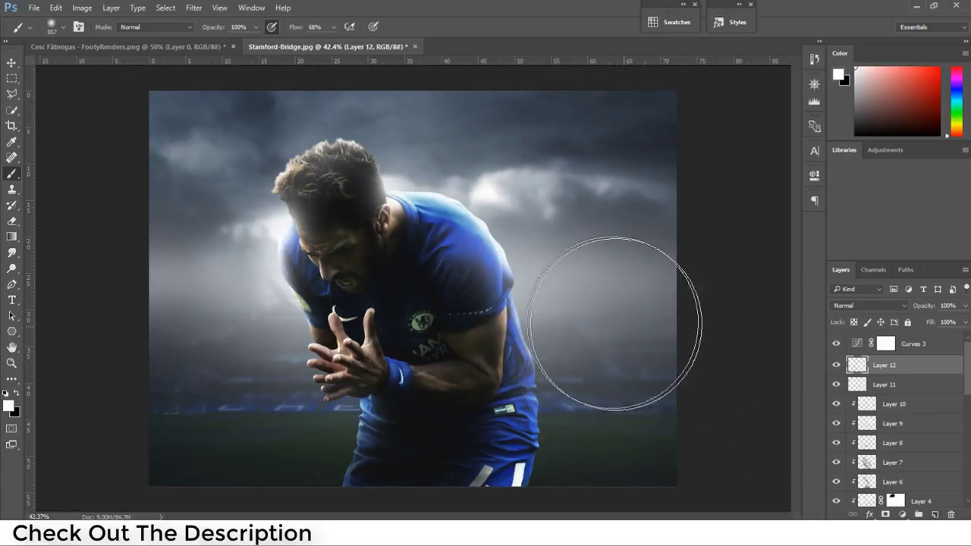
pyautogui.click(543, 281)
pyautogui.moveTo(607, 303); pyautogui.dragTo(694, 346)
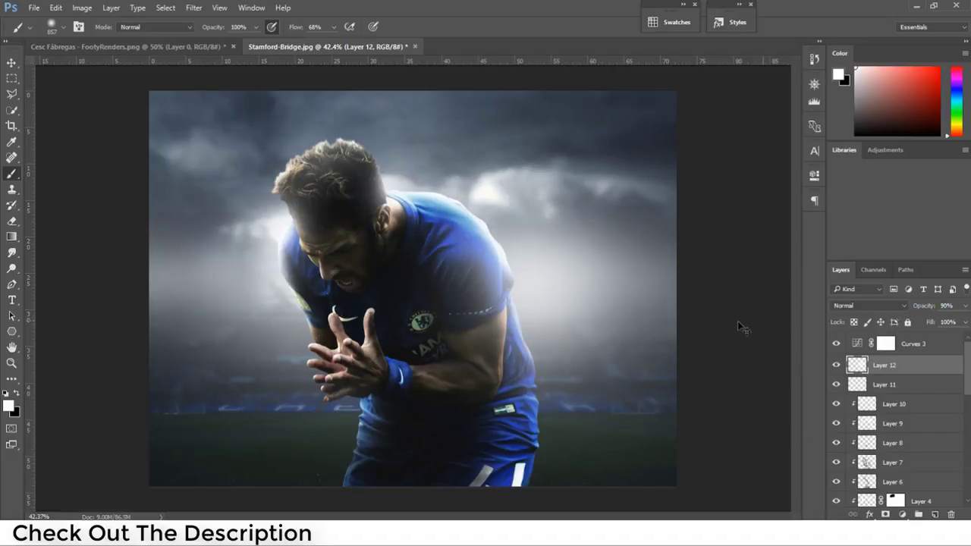
pyautogui.hotkey('ctrl', 't')
pyautogui.moveTo(677, 466); pyautogui.dragTo(725, 519)
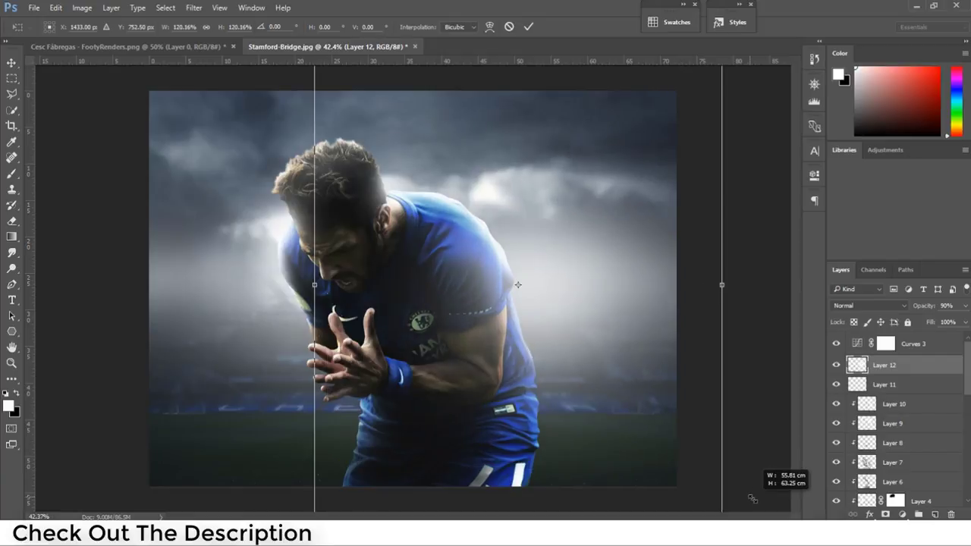
pyautogui.moveTo(586, 329)
pyautogui.mouseDown()
pyautogui.moveTo(570, 323)
pyautogui.moveTo(572, 342)
pyautogui.mouseUp()
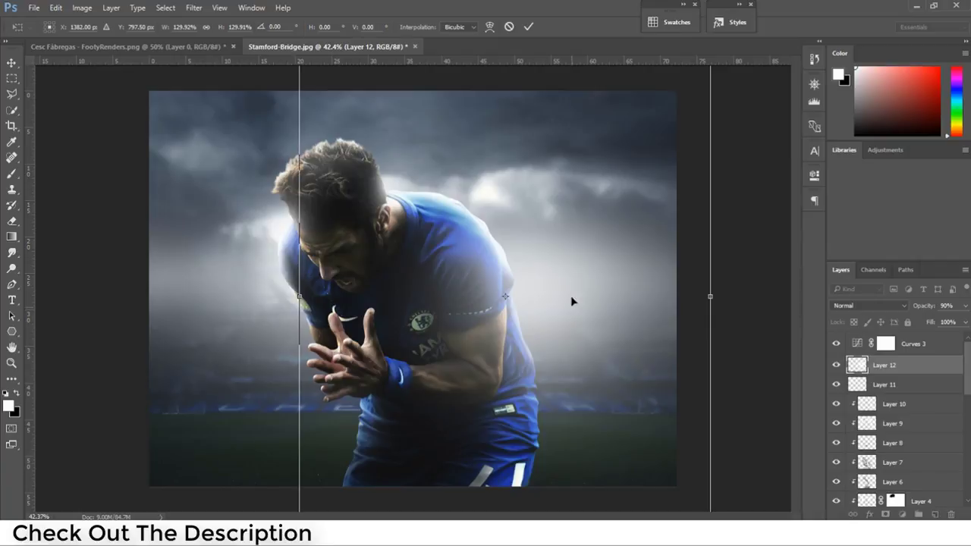
pyautogui.click(529, 28)
# - Duplicate the glow, scale the copy to ~138%, and move it left behind the player
pyautogui.hotkey('ctrl', 'j')
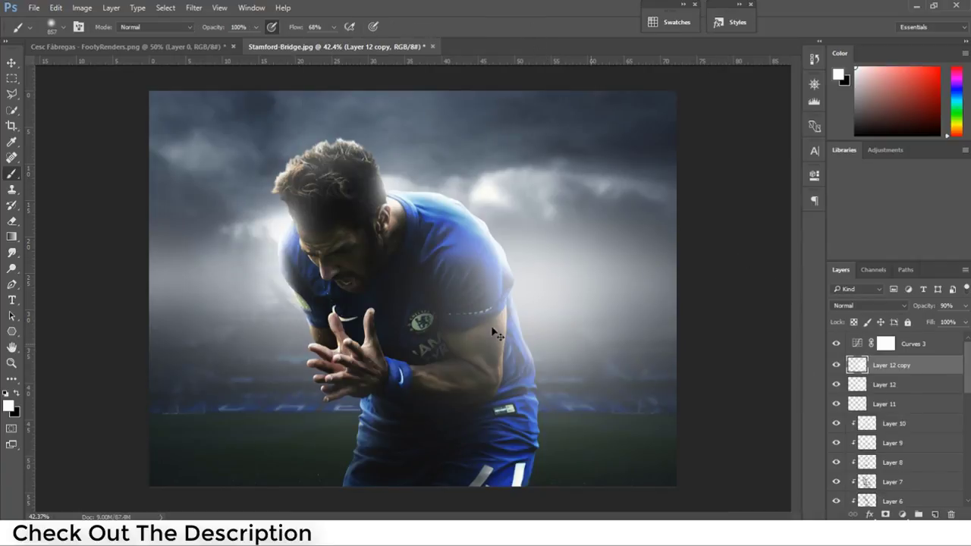
pyautogui.click(11, 63)
pyautogui.moveTo(286, 331)
pyautogui.mouseDown()
pyautogui.moveTo(296, 335)
pyautogui.moveTo(223, 178)
pyautogui.mouseUp()
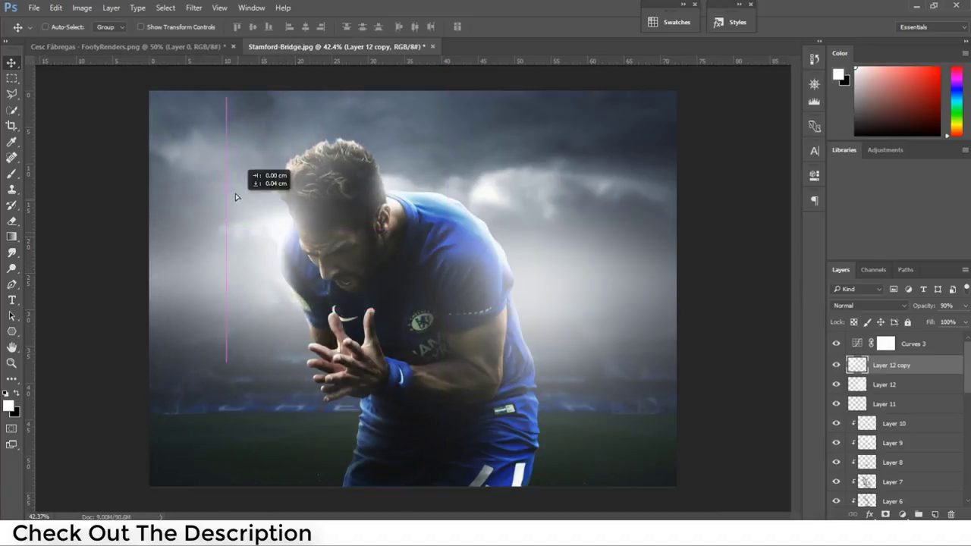
pyautogui.hotkey('ctrl', 't')
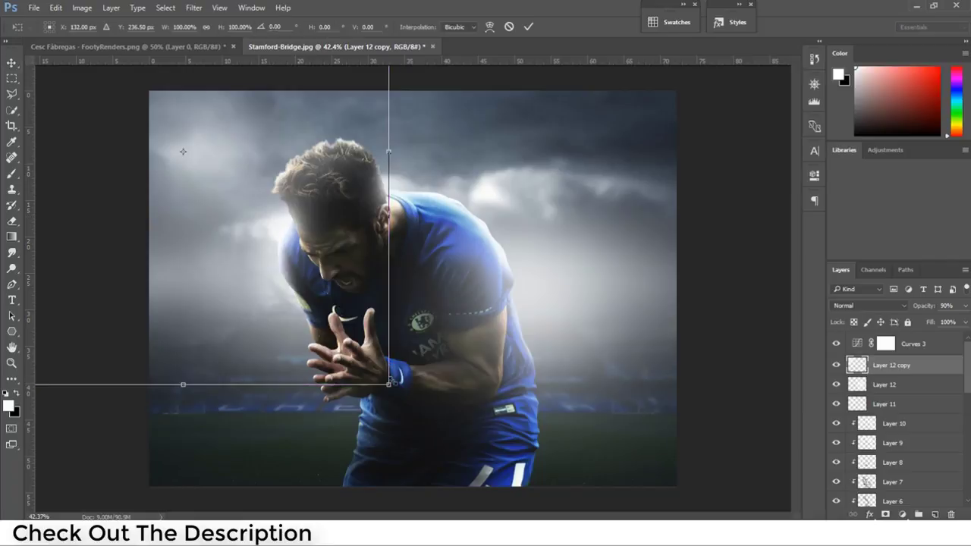
pyautogui.moveTo(386, 386); pyautogui.dragTo(522, 449)
pyautogui.moveTo(393, 338); pyautogui.dragTo(384, 392)
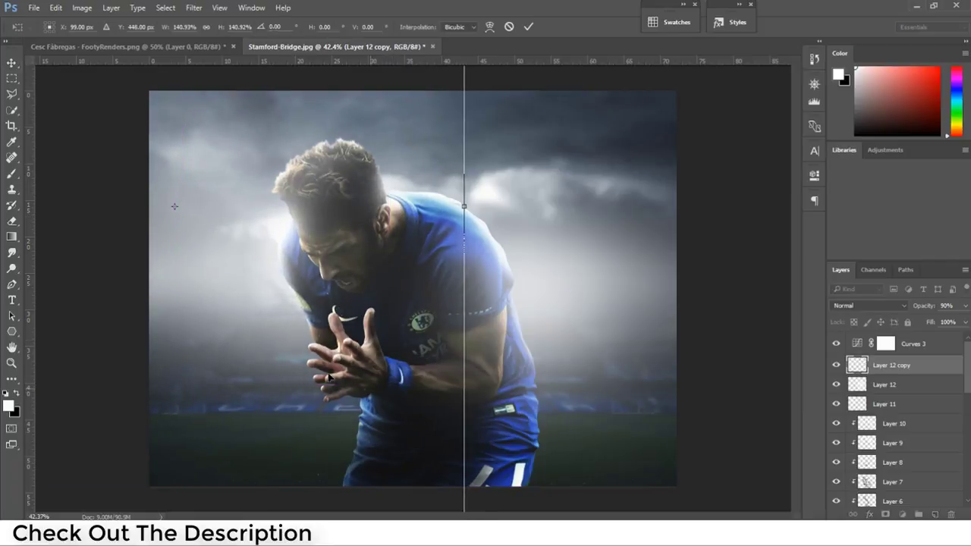
pyautogui.moveTo(383, 391); pyautogui.dragTo(318, 389)
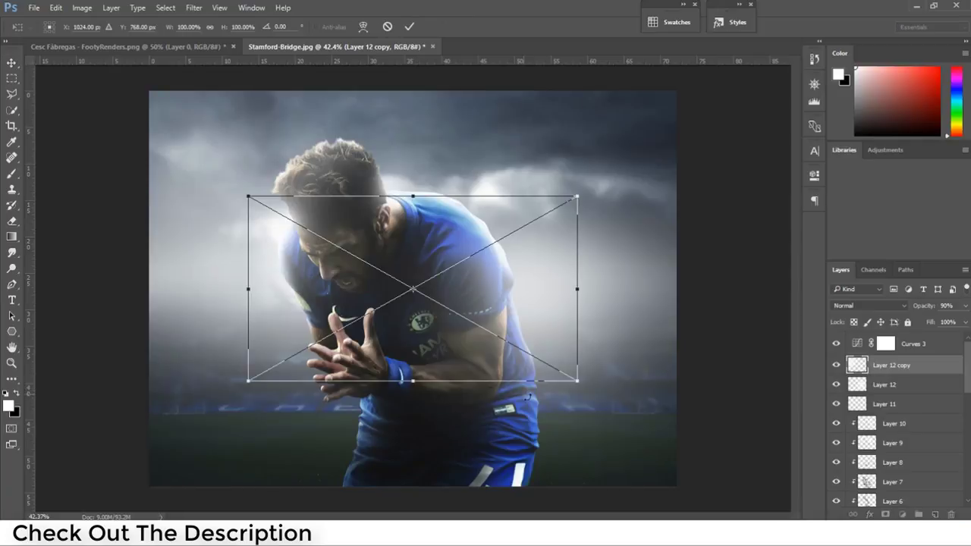
# - Enlarge the DustLight_alpha overlay over the canvas and set it to Lighten blend mode
pyautogui.moveTo(579, 380); pyautogui.dragTo(768, 488)
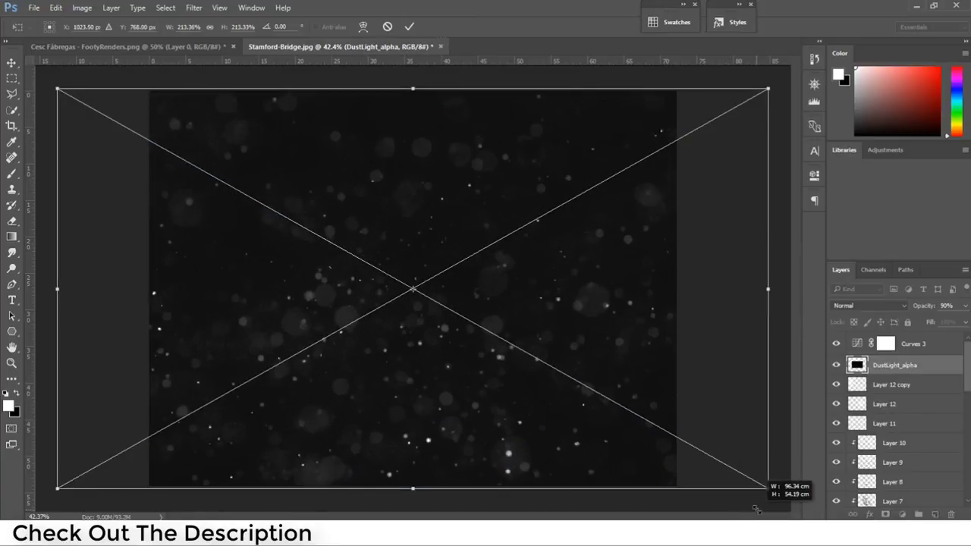
pyautogui.click(410, 27)
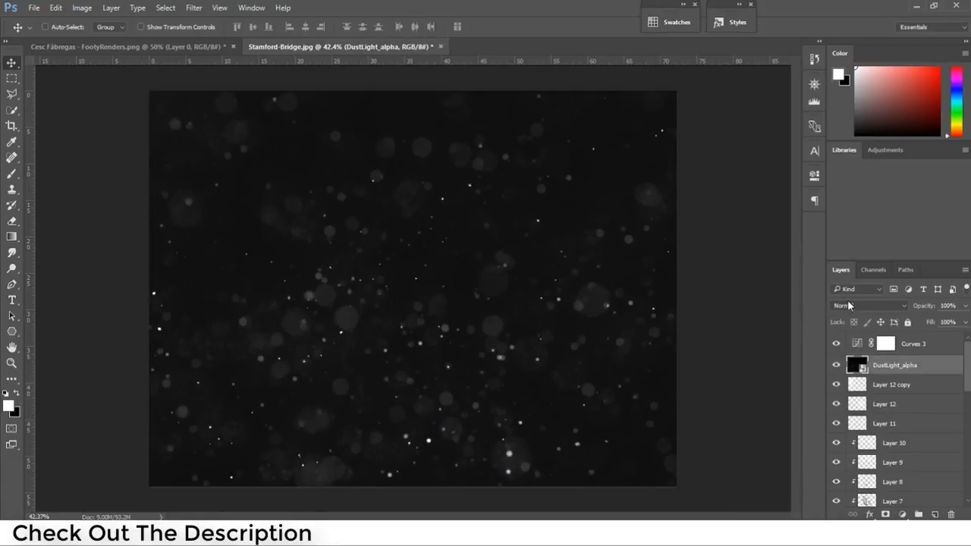
pyautogui.click(869, 305)
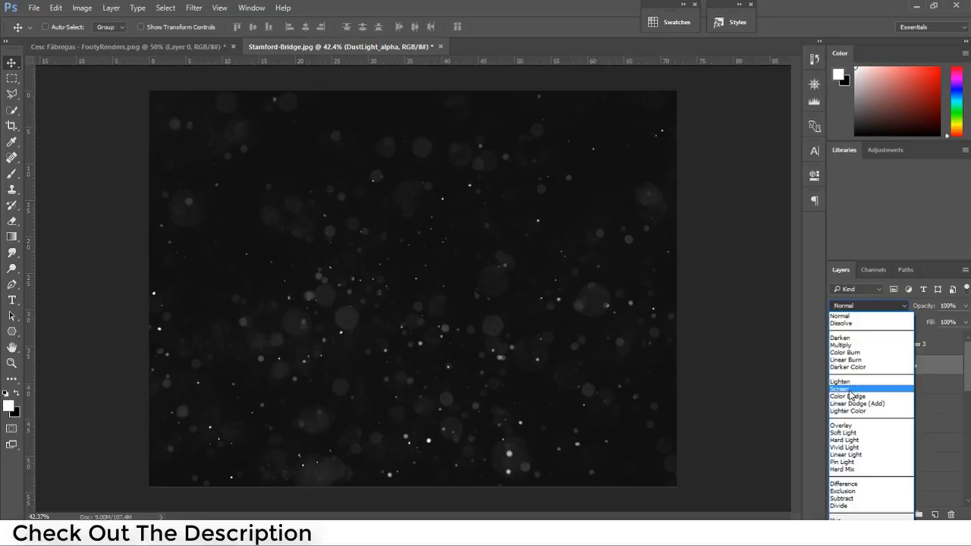
pyautogui.click(848, 388)
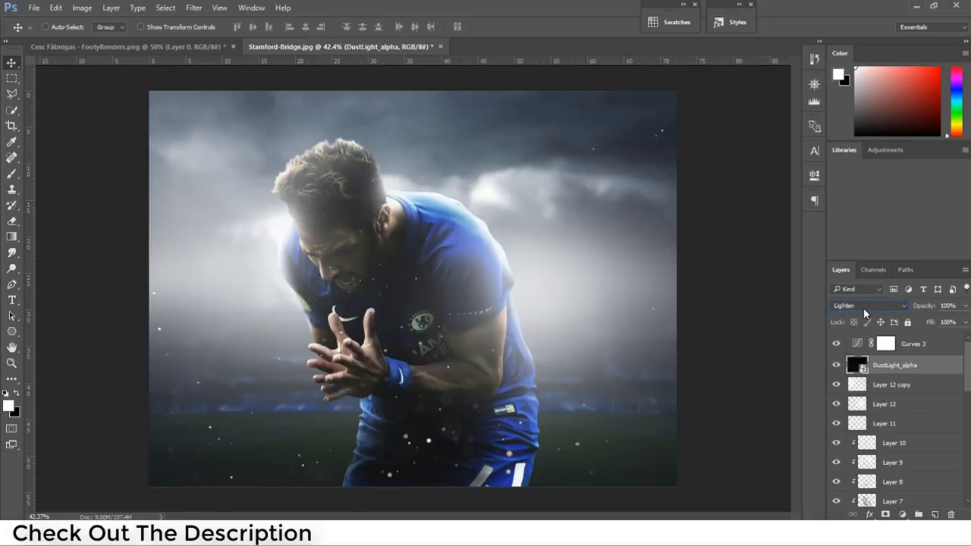
# - Scale the dust overlay to about 334%, reposition it, and set its Fill to 35%
pyautogui.moveTo(527, 295); pyautogui.dragTo(448, 323)
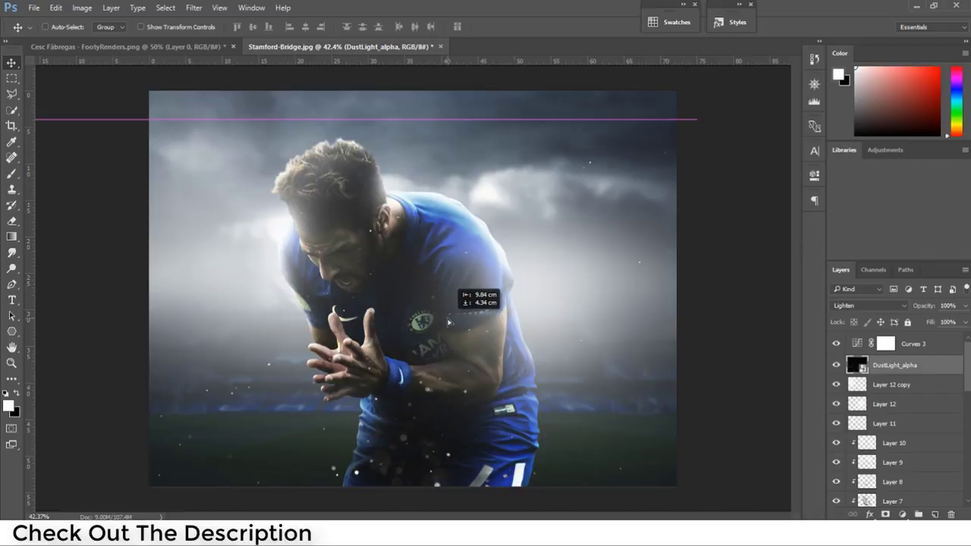
pyautogui.hotkey('ctrl', 't')
pyautogui.hotkey('ctrl', '-')
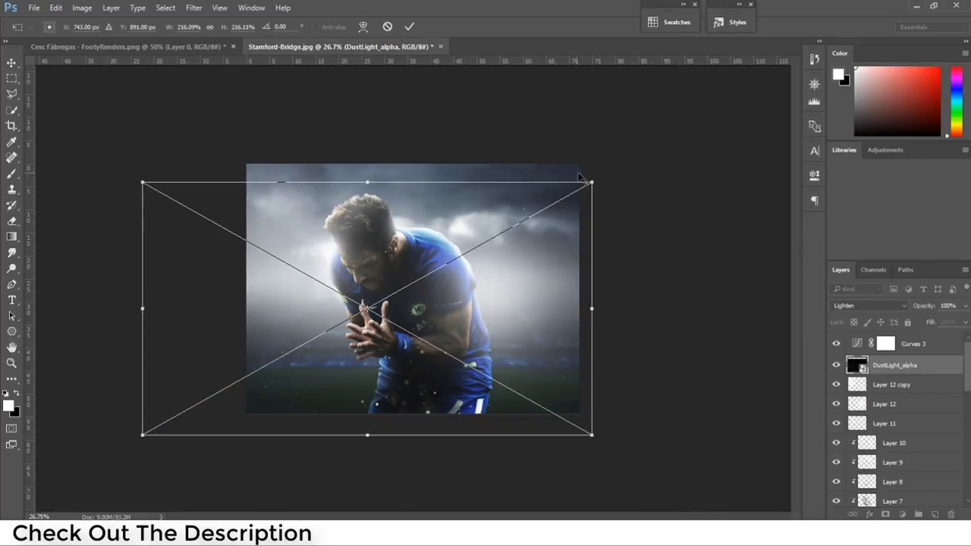
pyautogui.moveTo(594, 184); pyautogui.dragTo(726, 121)
pyautogui.hotkey('ctrl', '+')
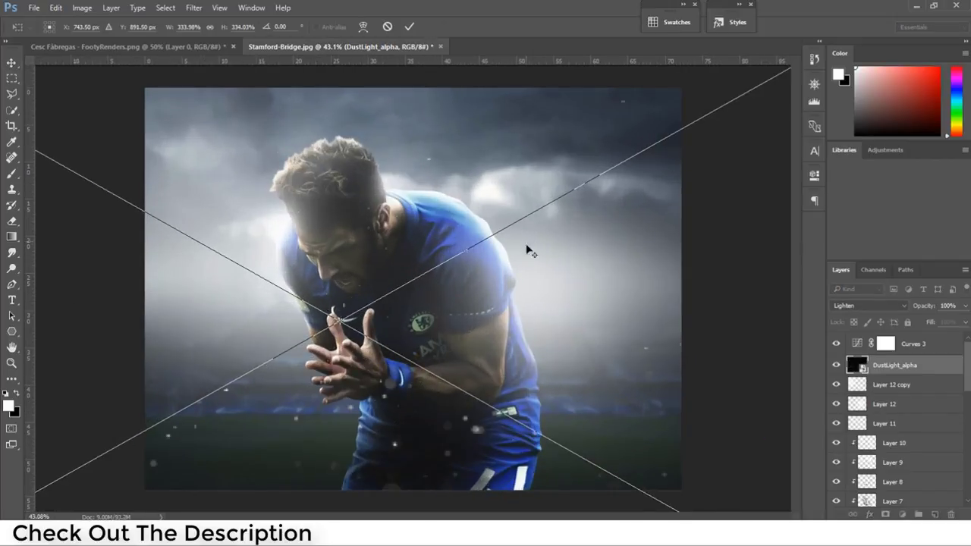
pyautogui.moveTo(551, 300); pyautogui.dragTo(581, 309)
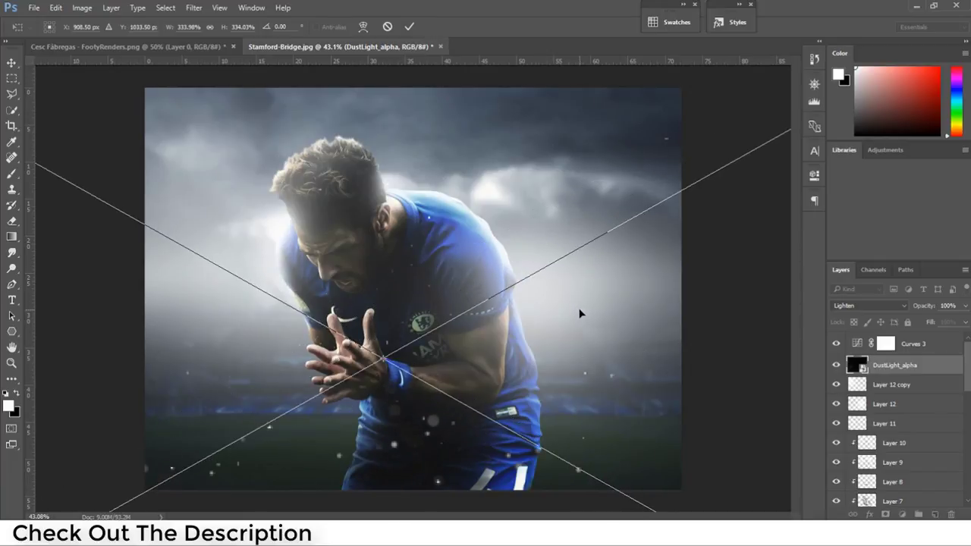
pyautogui.press('Return')
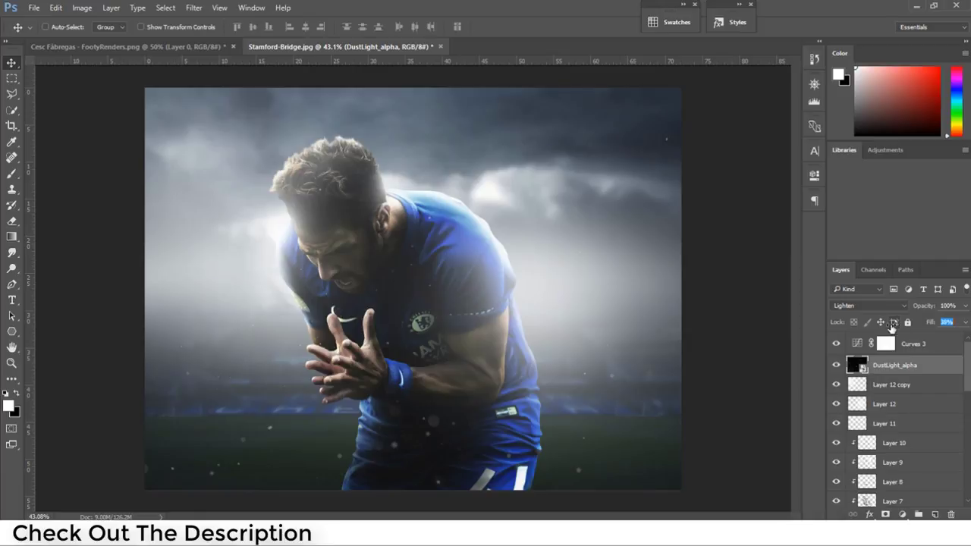
pyautogui.write('35')
# - Add a new blank Layer 13 above Gradient Fill 1
pyautogui.scroll(-3, 888, 402)
pyautogui.scroll(-3, 893, 401)
pyautogui.scroll(-2, 893, 402)
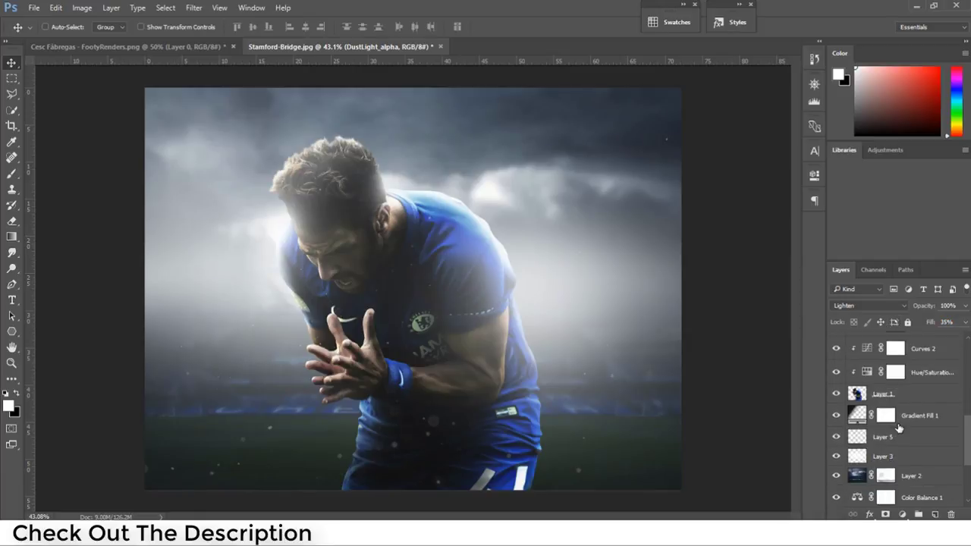
pyautogui.click(903, 418)
pyautogui.click(934, 514)
# - Brush soft white light behind the right shoulder, resizing the brush between ~360 and ~514 px
pyautogui.click(11, 173)
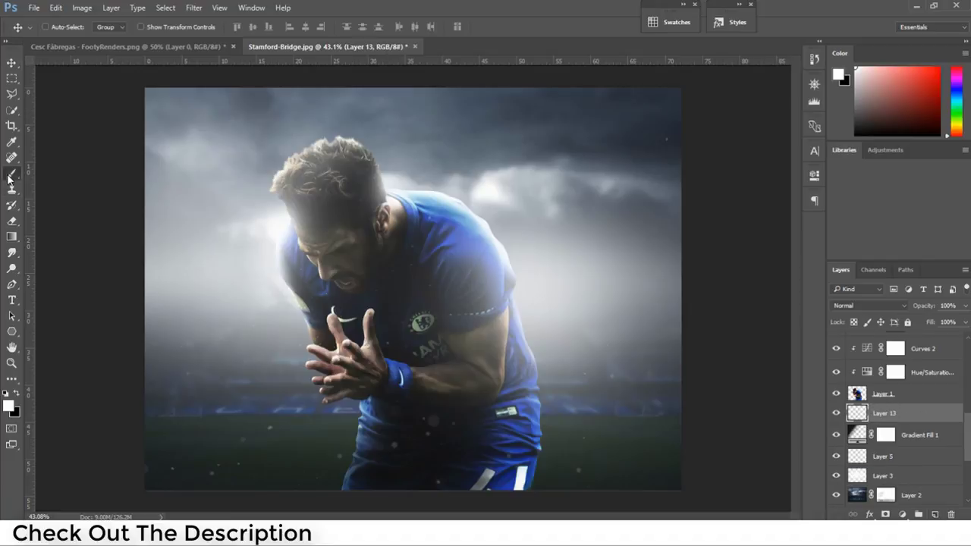
pyautogui.keyDown('alt'); pyautogui.rightClick(474, 225); pyautogui.keyUp('alt')
pyautogui.moveTo(470, 232)
pyautogui.mouseDown()
pyautogui.moveTo(485, 229)
pyautogui.moveTo(475, 235)
pyautogui.mouseUp()
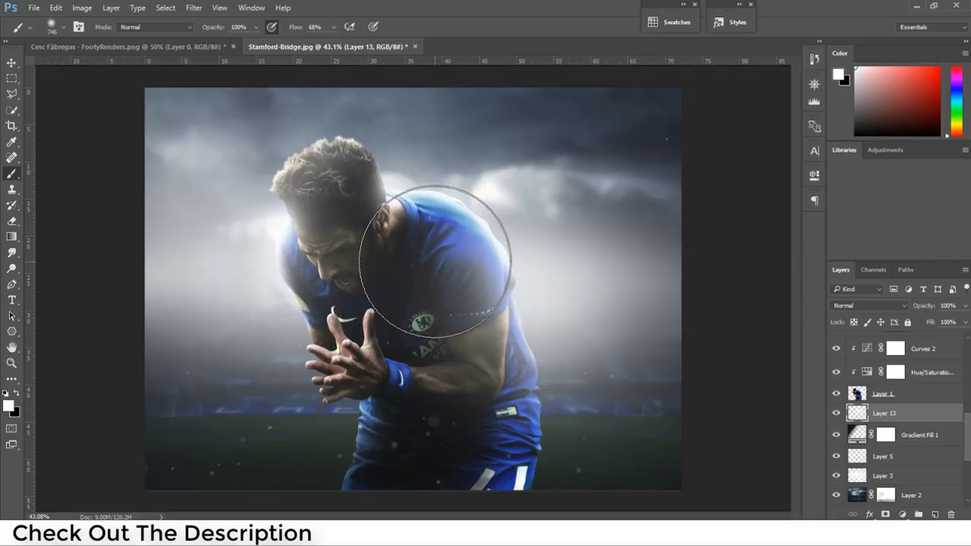
pyautogui.moveTo(448, 263)
pyautogui.mouseDown()
pyautogui.moveTo(423, 273)
pyautogui.moveTo(451, 260)
pyautogui.moveTo(418, 242)
pyautogui.mouseUp()
pyautogui.rightClick(454, 263)
pyautogui.press('Escape')
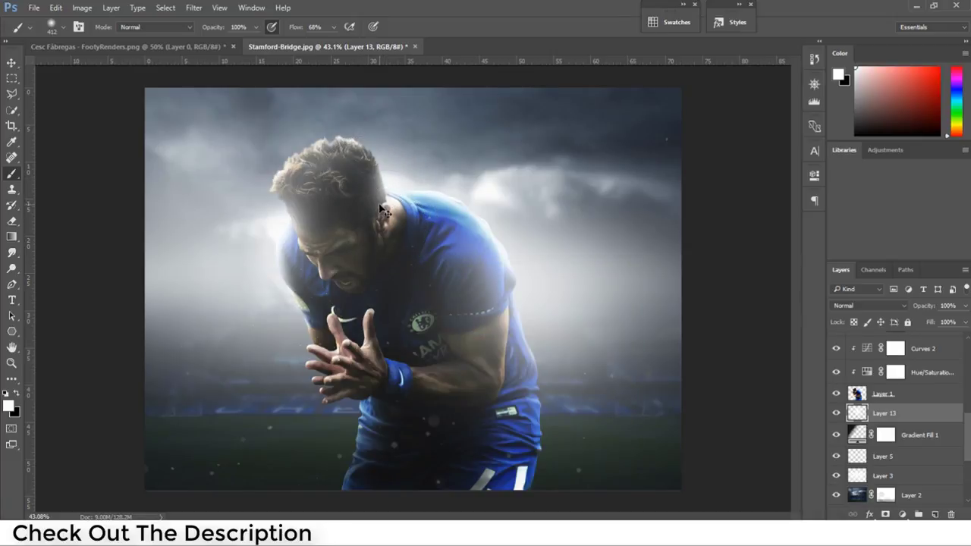
pyautogui.moveTo(467, 253); pyautogui.dragTo(480, 273)
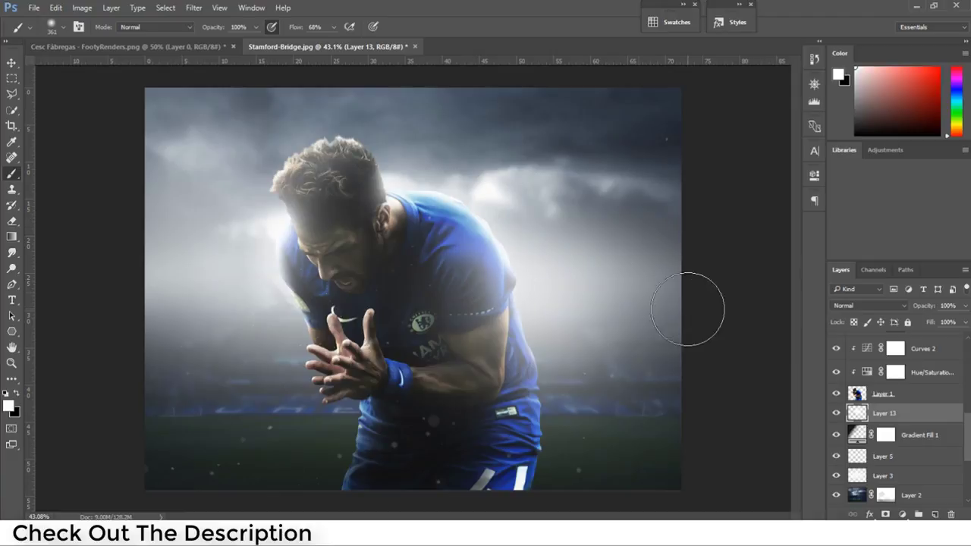
pyautogui.moveTo(445, 229); pyautogui.dragTo(458, 222)
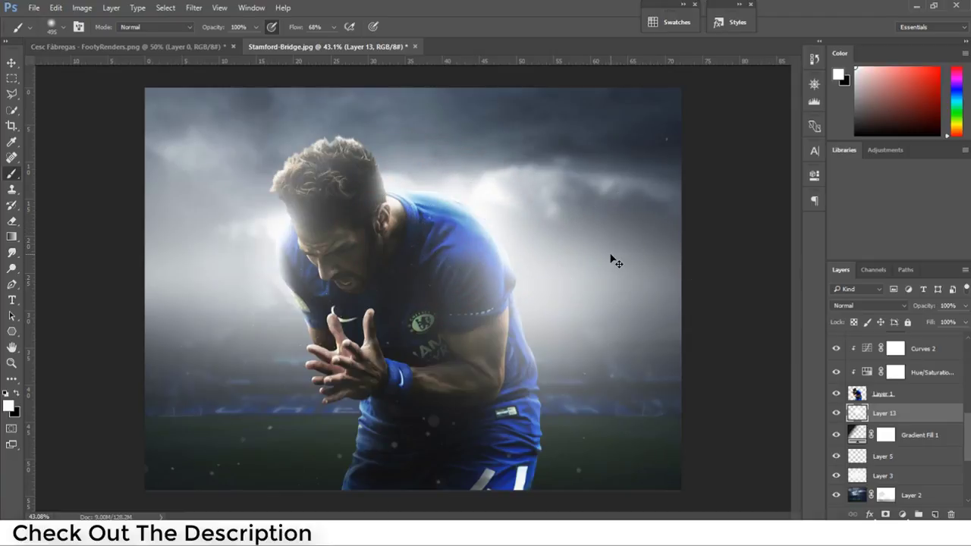
pyautogui.hotkey('ctrl', 'z')
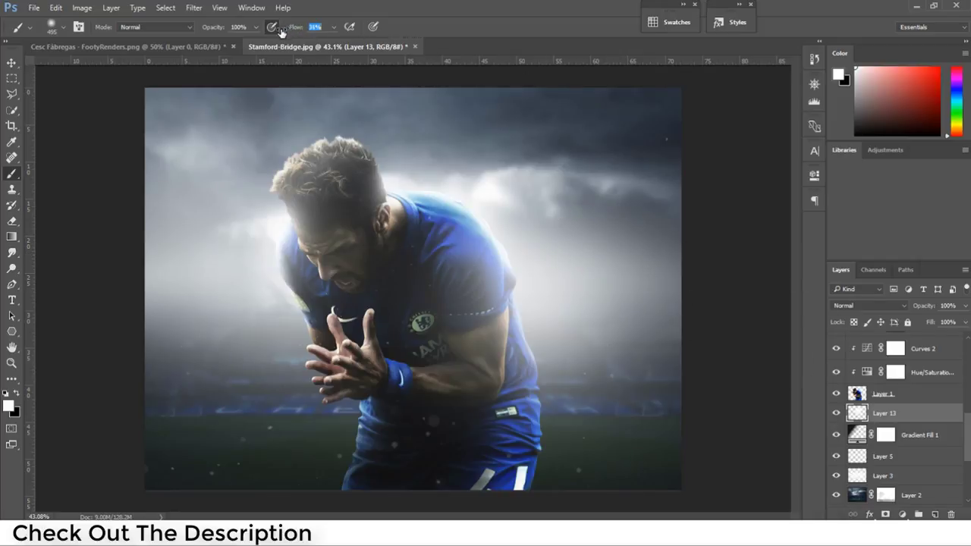
pyautogui.write('10')
pyautogui.keyDown('alt'); pyautogui.rightClick(480, 197); pyautogui.keyUp('alt')
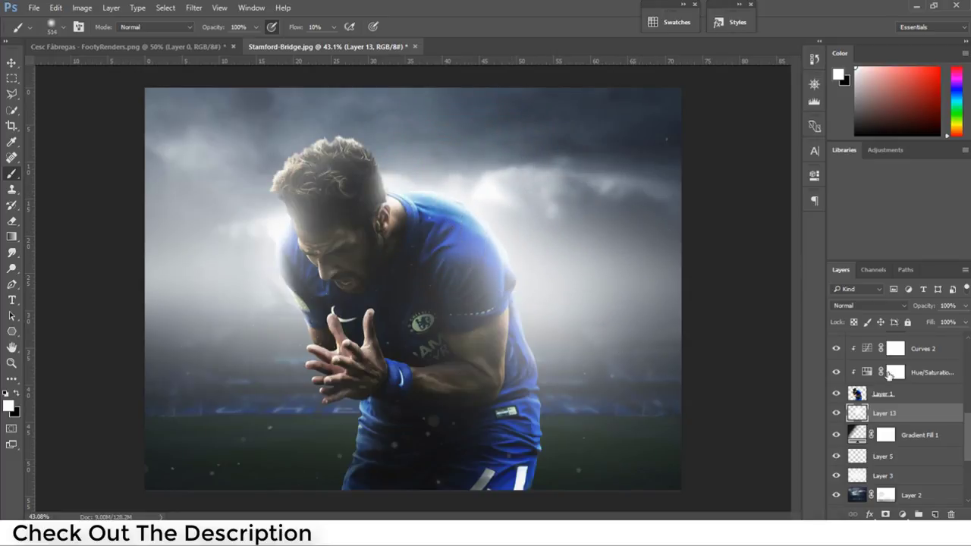
# - Select the Layer 12 copy layer in the layer stack
pyautogui.scroll(3, 892, 376)
pyautogui.scroll(2, 891, 368)
pyautogui.click(900, 386)
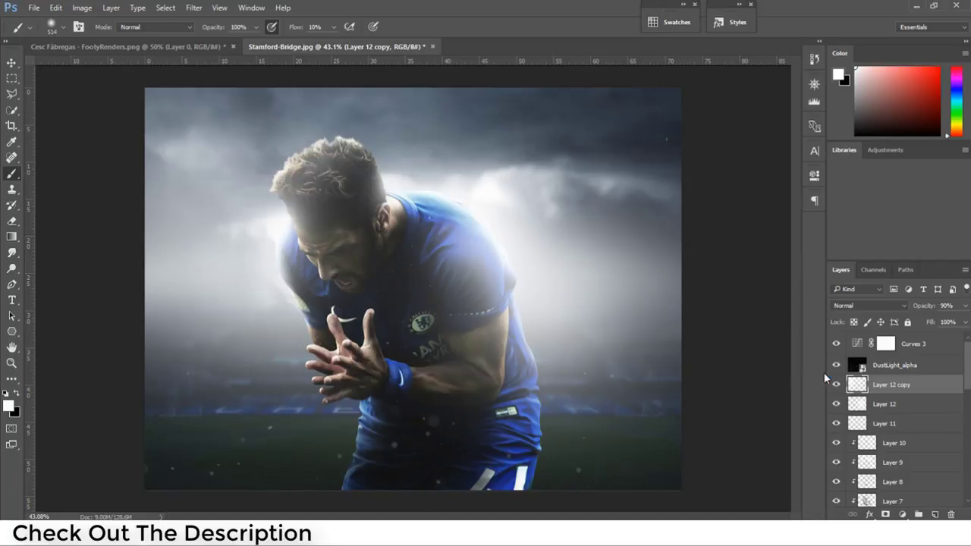
# - Reposition Layer 12 copy in the stack, then paint and resize a soft white spot on new Layer 14
pyautogui.moveTo(866, 390); pyautogui.dragTo(889, 414)
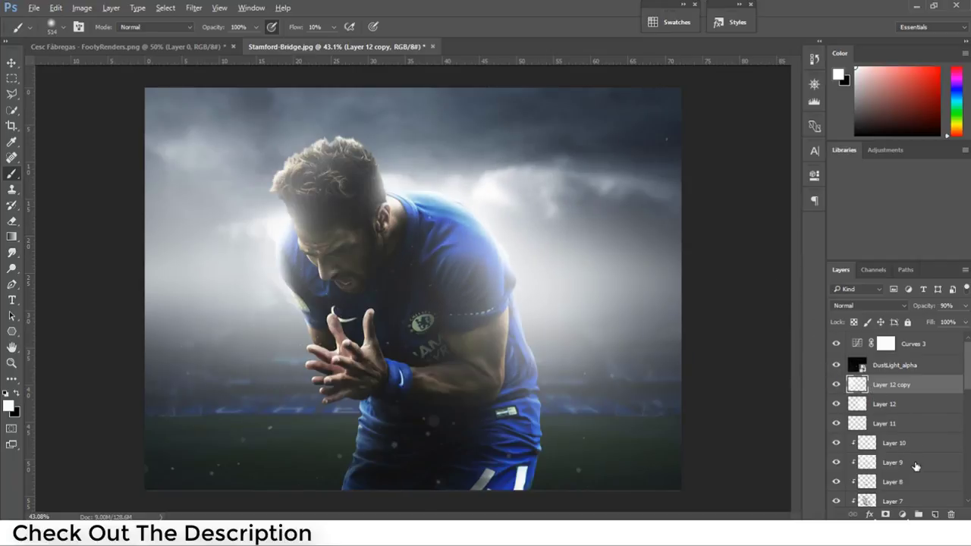
pyautogui.moveTo(916, 466); pyautogui.dragTo(925, 481)
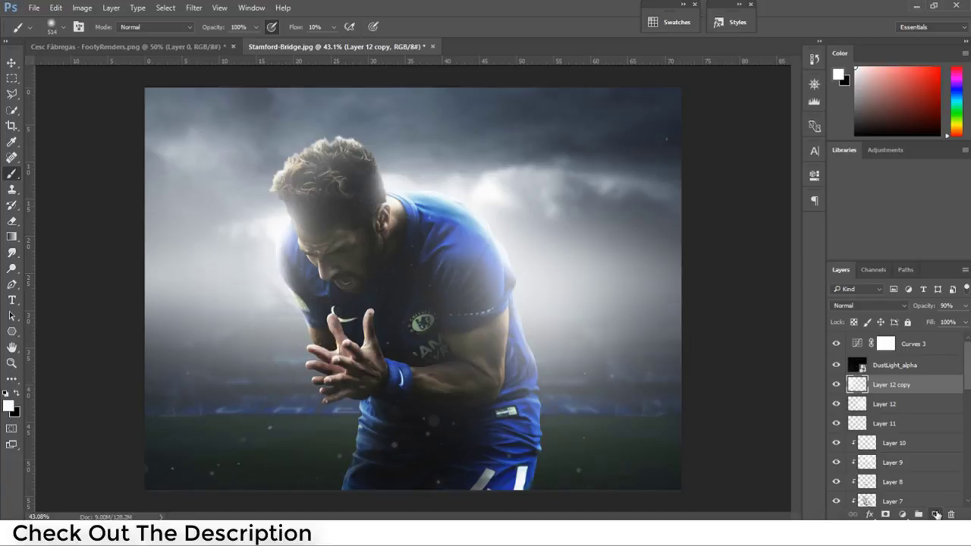
pyautogui.click(936, 515)
pyautogui.click(488, 225)
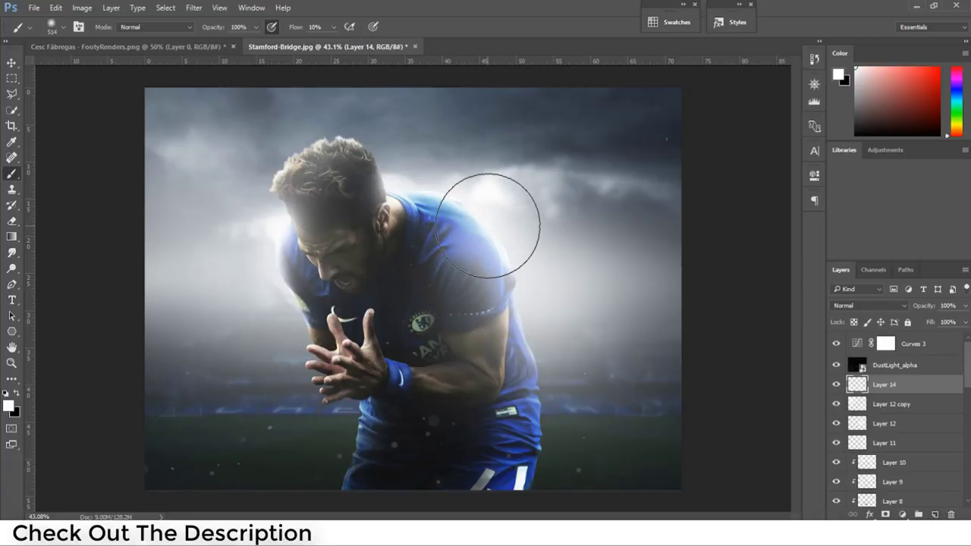
pyautogui.hotkey('ctrl', 't')
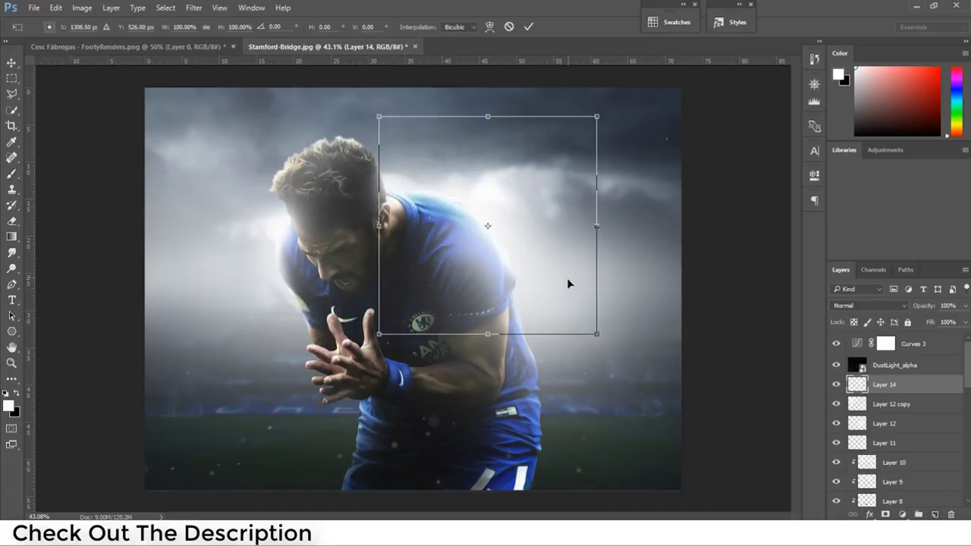
pyautogui.moveTo(597, 334); pyautogui.dragTo(641, 378)
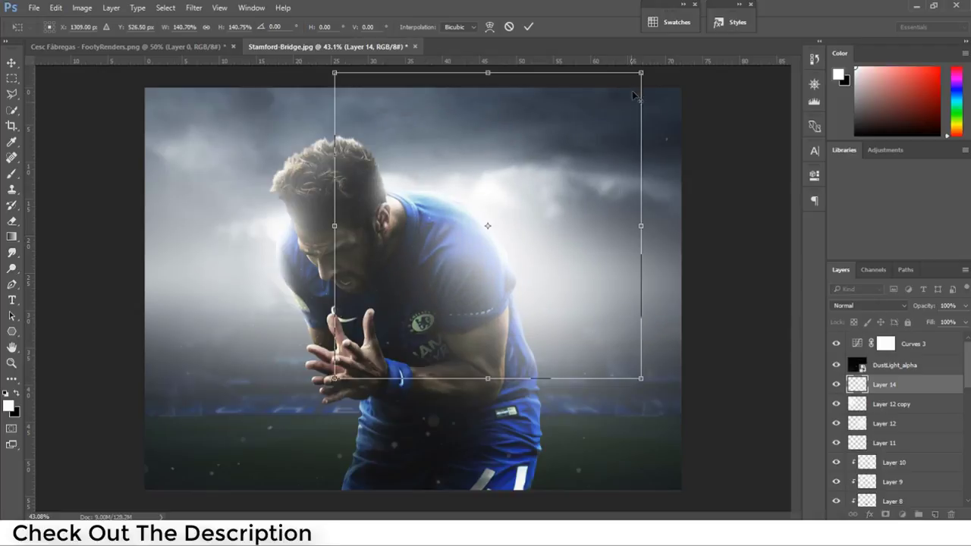
pyautogui.moveTo(642, 73); pyautogui.dragTo(601, 120)
pyautogui.press('Return')
# - Squash the glow to about 28% height into a streak across the shoulders
pyautogui.hotkey('ctrl', '-')
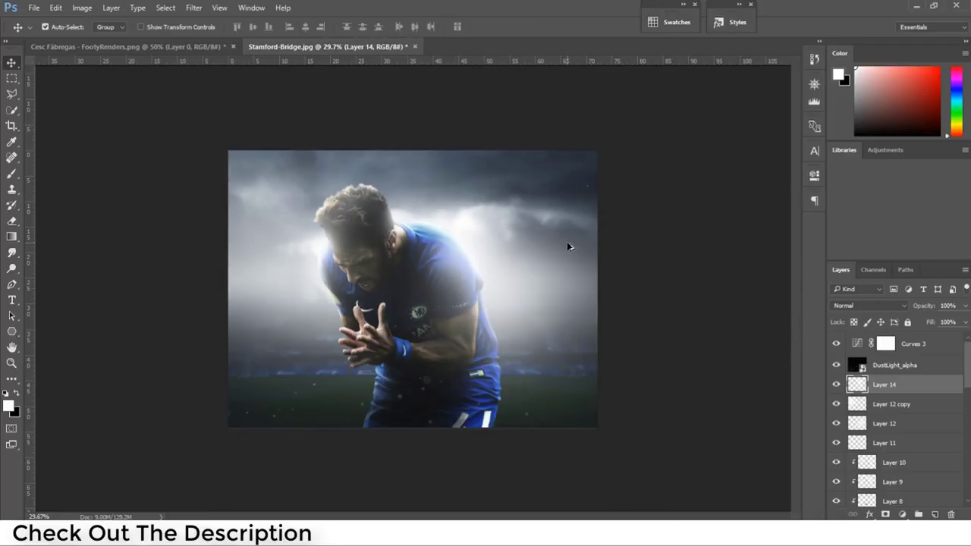
pyautogui.moveTo(567, 241); pyautogui.dragTo(573, 250)
pyautogui.hotkey('ctrl', 't')
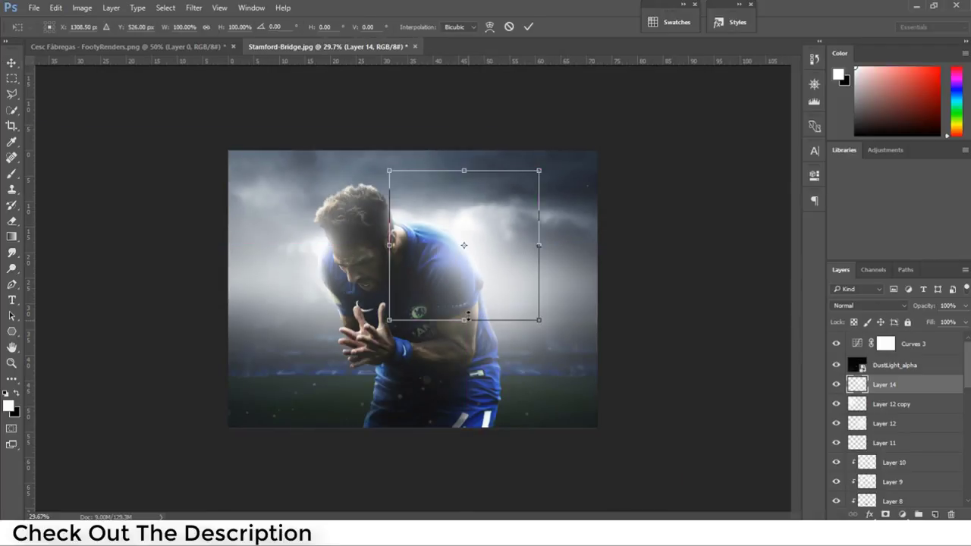
pyautogui.moveTo(468, 315)
pyautogui.mouseDown()
pyautogui.moveTo(493, 260)
pyautogui.moveTo(610, 243)
pyautogui.mouseUp()
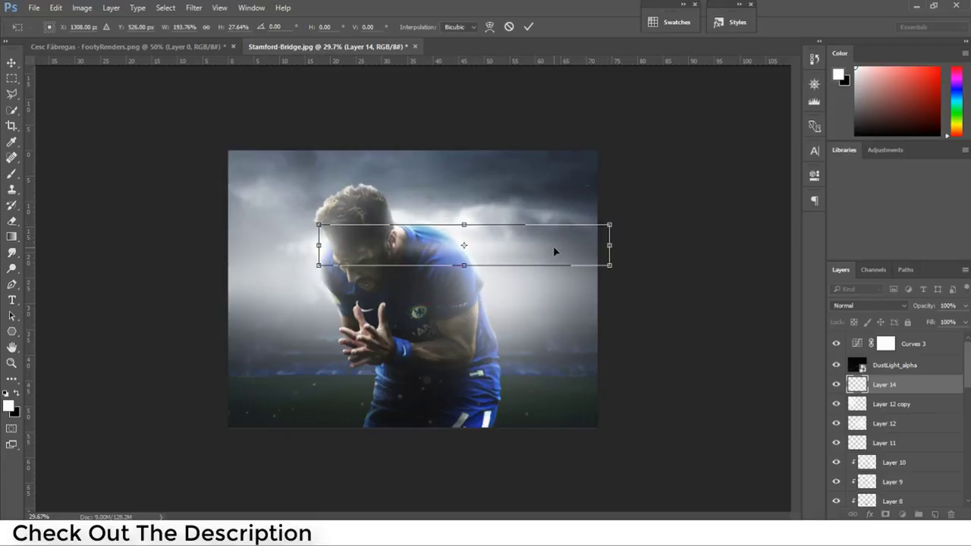
pyautogui.press('Return')
pyautogui.moveTo(510, 250)
pyautogui.mouseDown()
pyautogui.moveTo(496, 248)
pyautogui.moveTo(503, 250)
pyautogui.mouseUp()
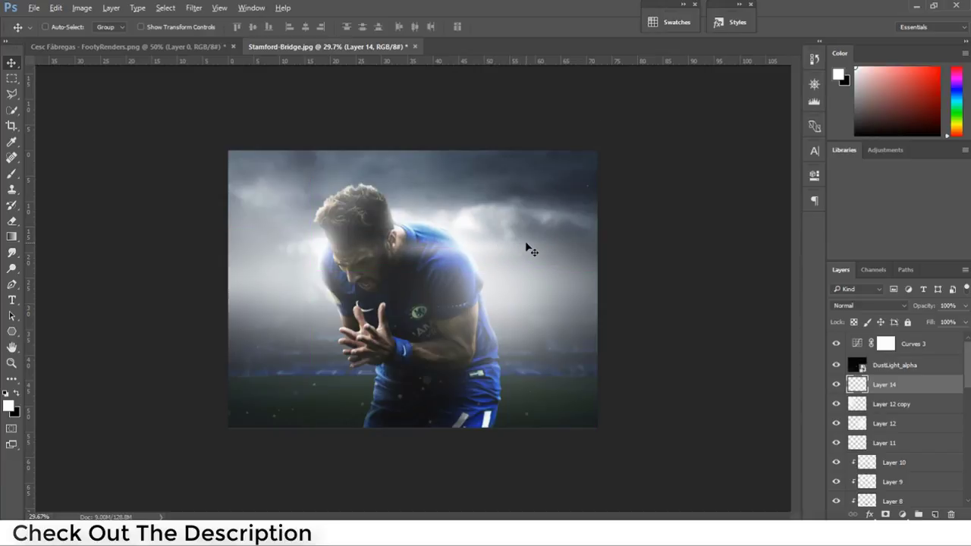